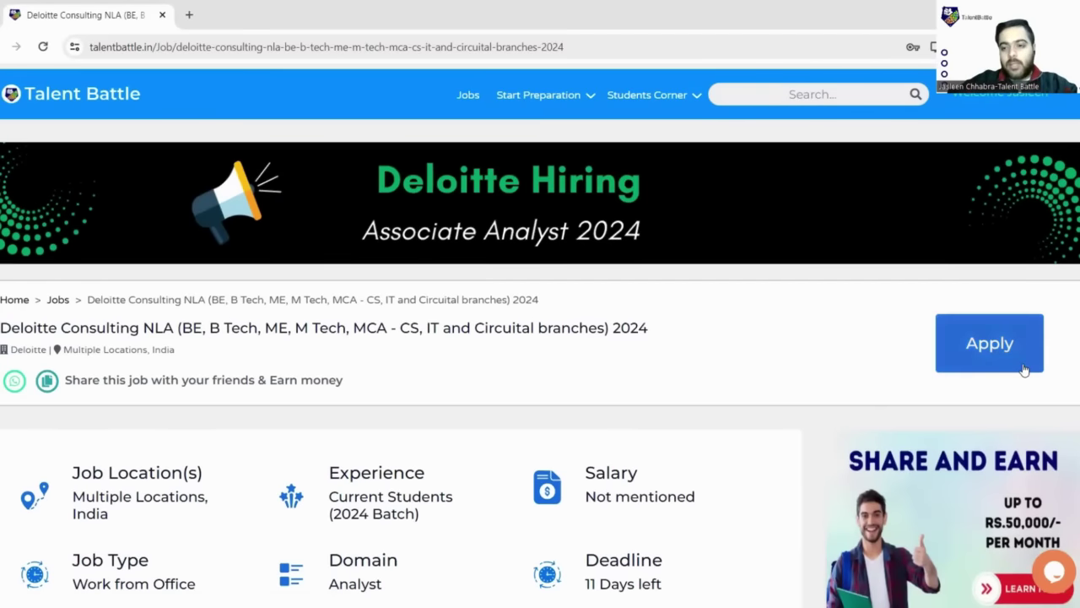
- Apply to the Deloitte Consulting NLA 2024 listing to open Deloitte's Engineering Hiring page
click(1023, 367)
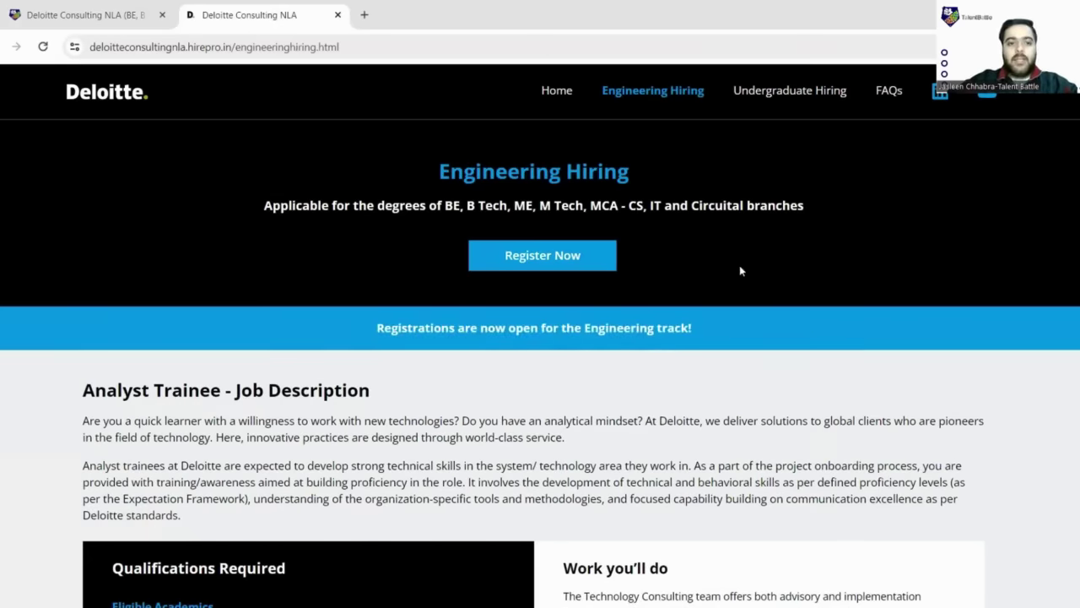
- Scroll down to the five-stage Recruiting Process and zoom the page to 125%
scroll(739, 265, down, 4)
scroll(728, 259, down, 2)
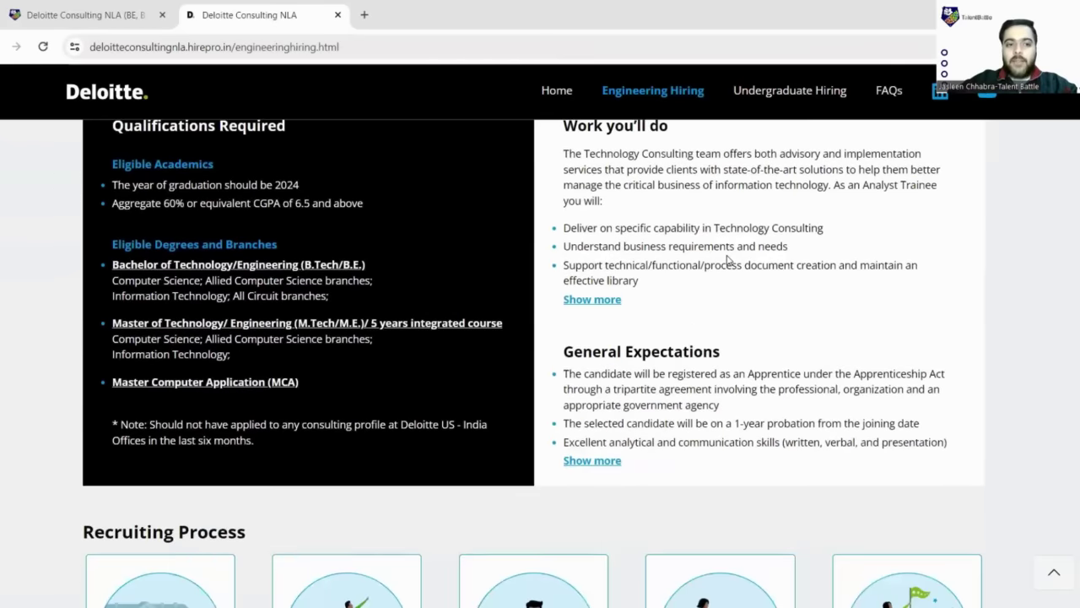
scroll(727, 259, down, 2)
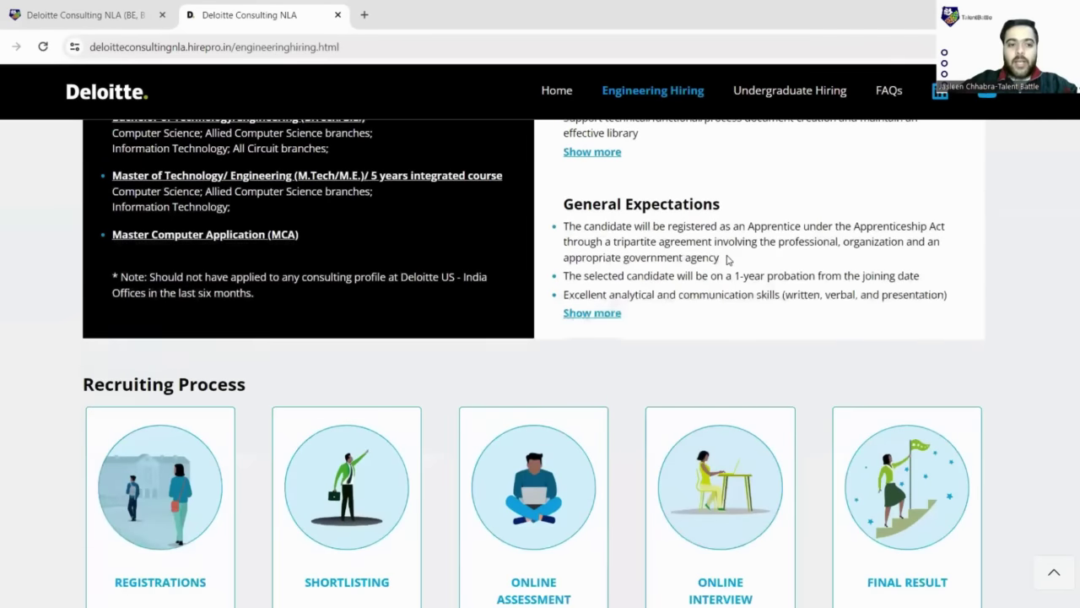
scroll(728, 260, down, 2)
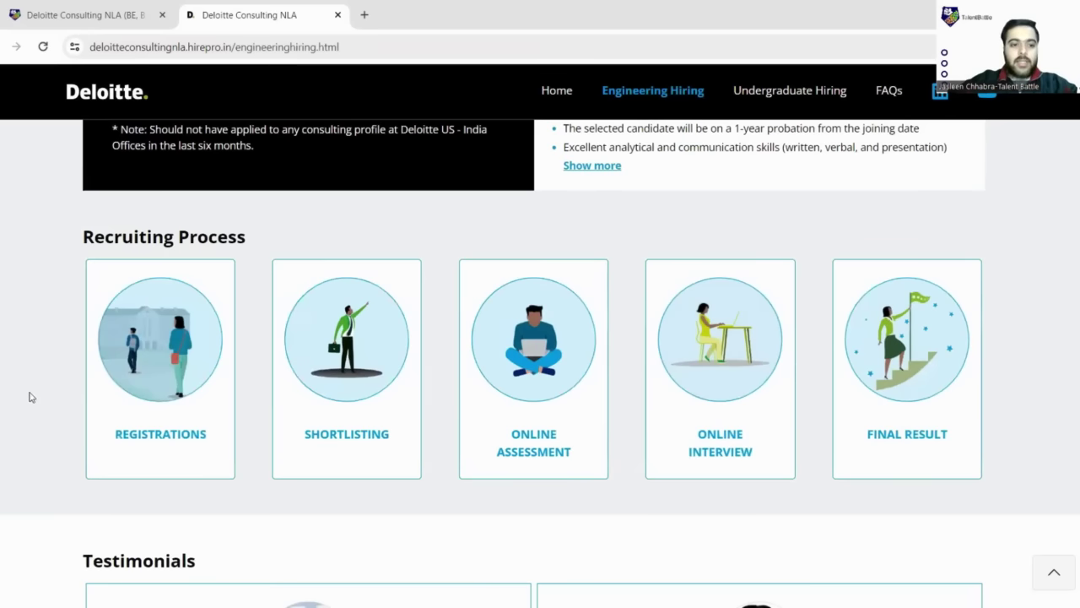
mouse_move(189, 353)
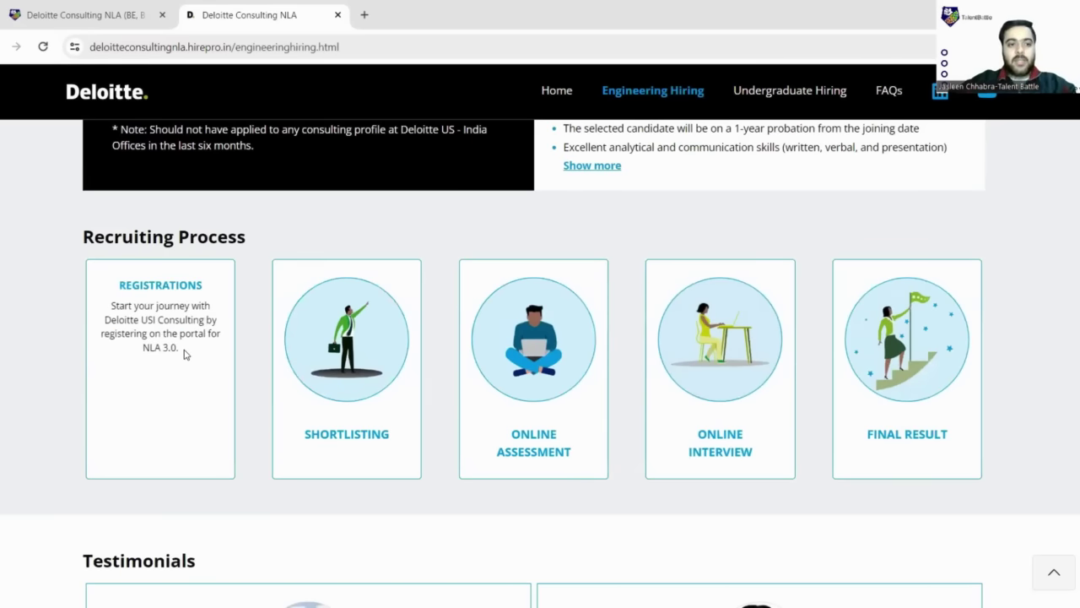
key(ctrl+plus)
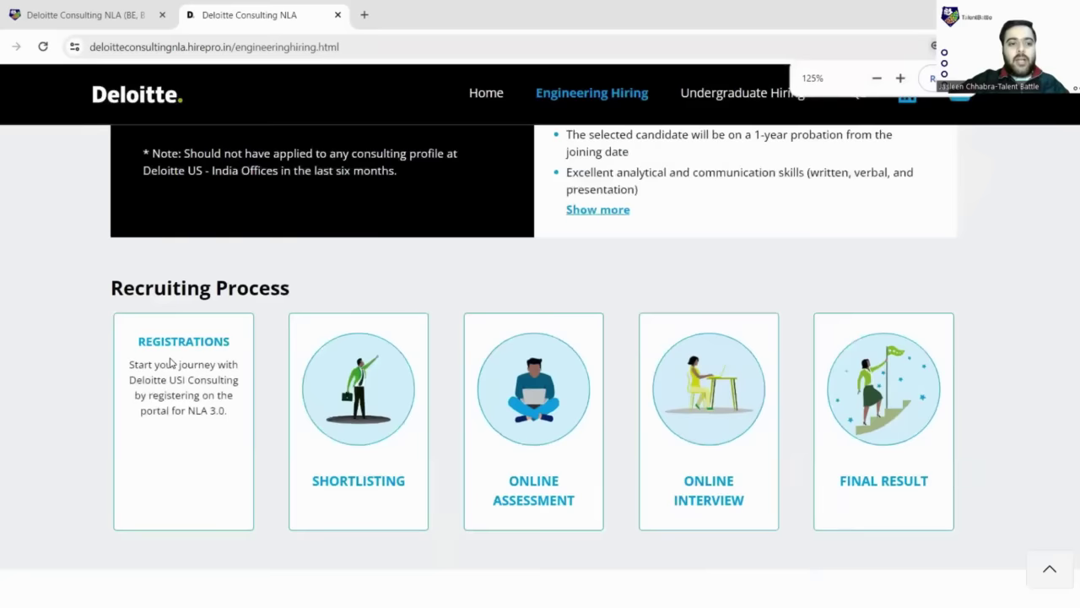
key(ctrl+plus)
scroll(169, 363, down, 1)
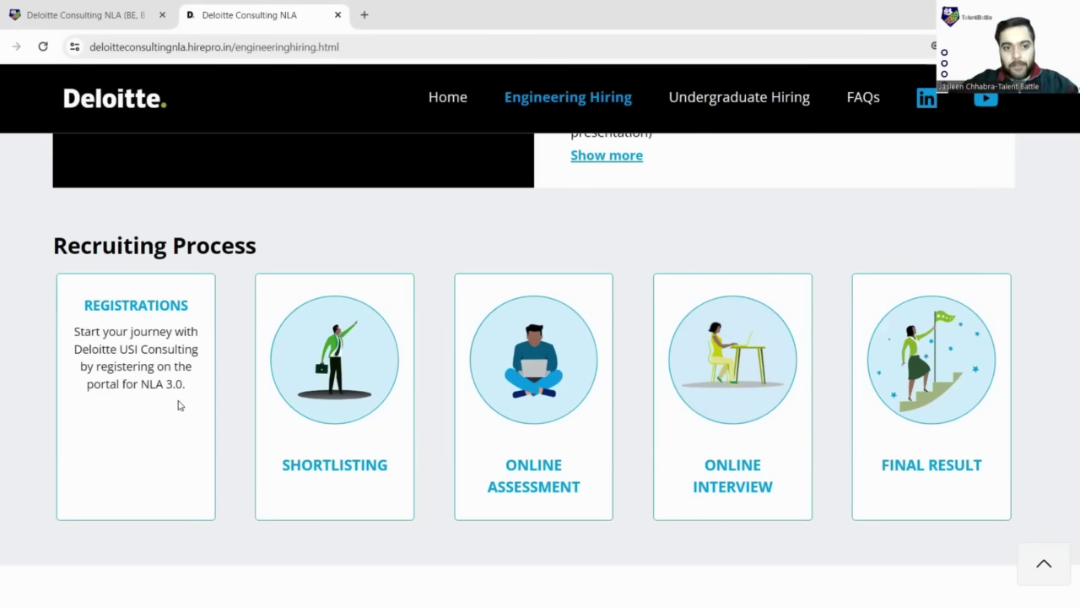
mouse_move(287, 403)
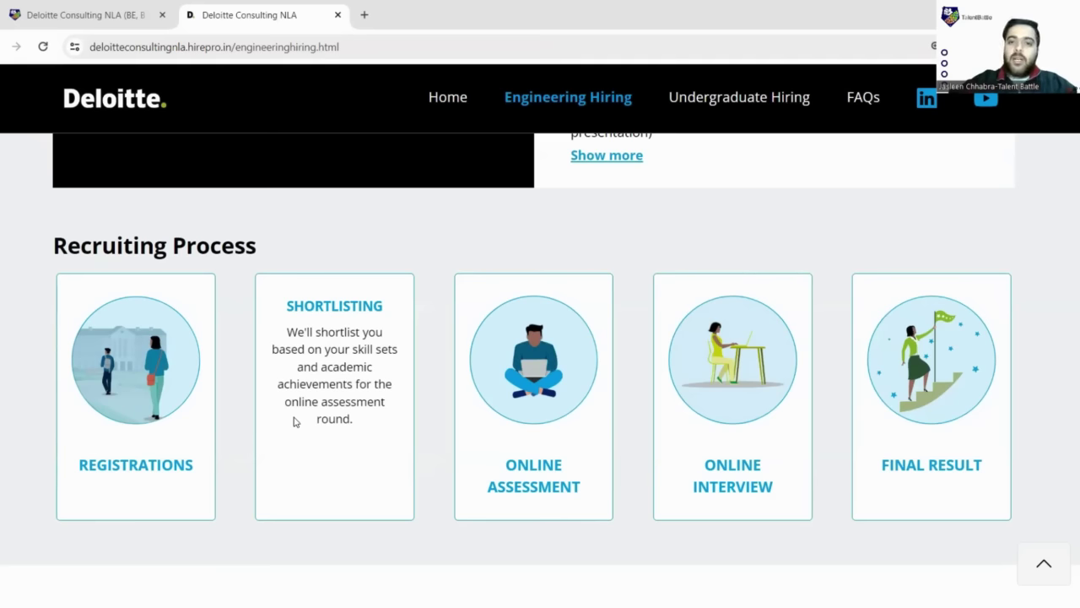
mouse_move(489, 429)
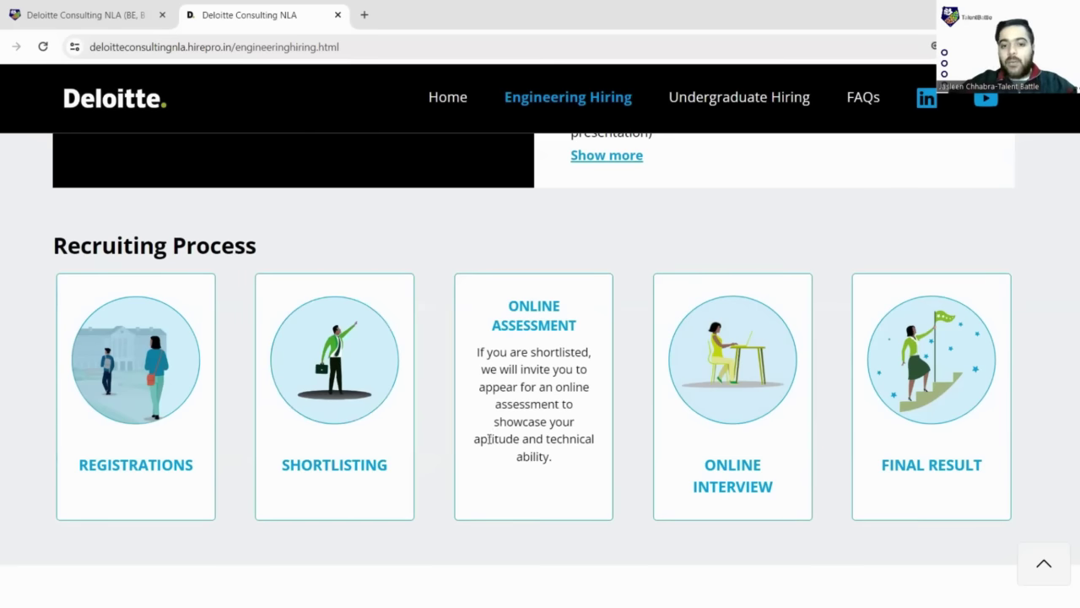
drag(475, 439, 604, 458)
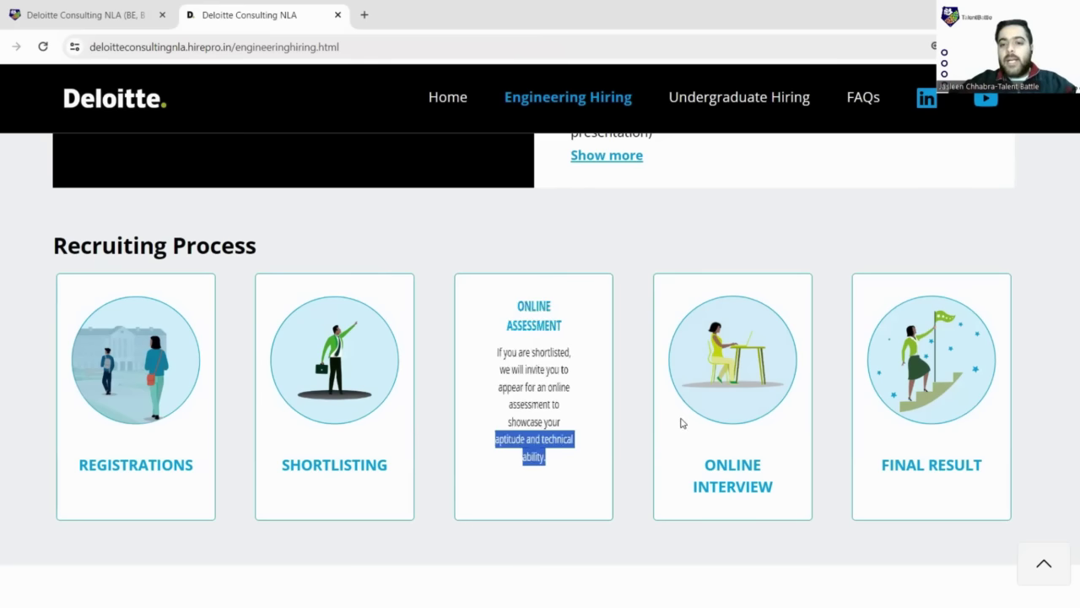
mouse_move(683, 422)
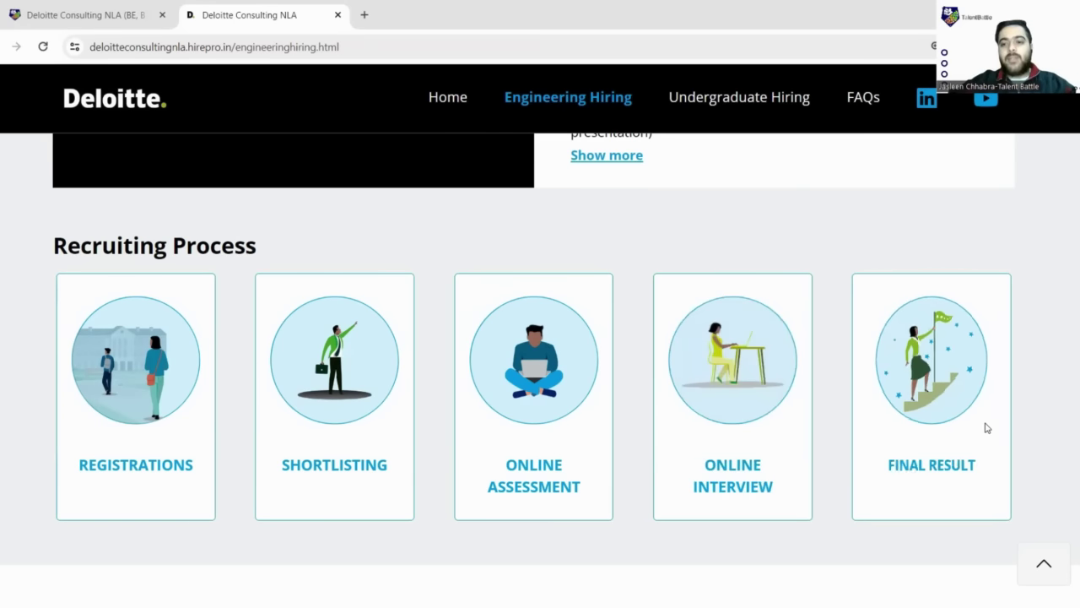
mouse_move(986, 428)
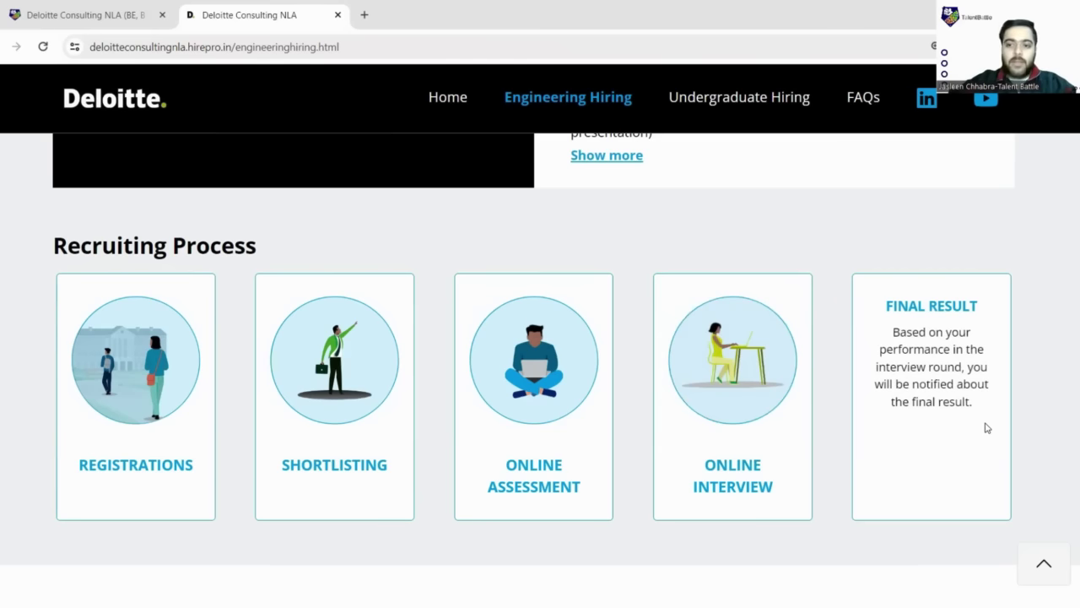
- Back at the top of the Engineering Hiring page, start the Engineering-track registration with Register Now
mouse_move(693, 309)
scroll(700, 307, up, 1)
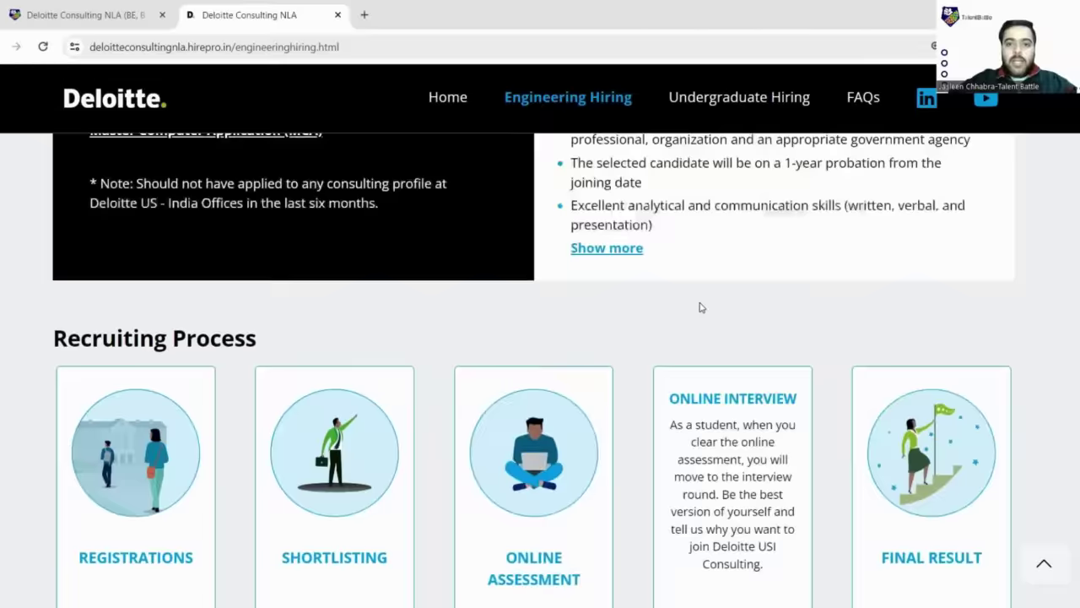
scroll(700, 308, up, 5)
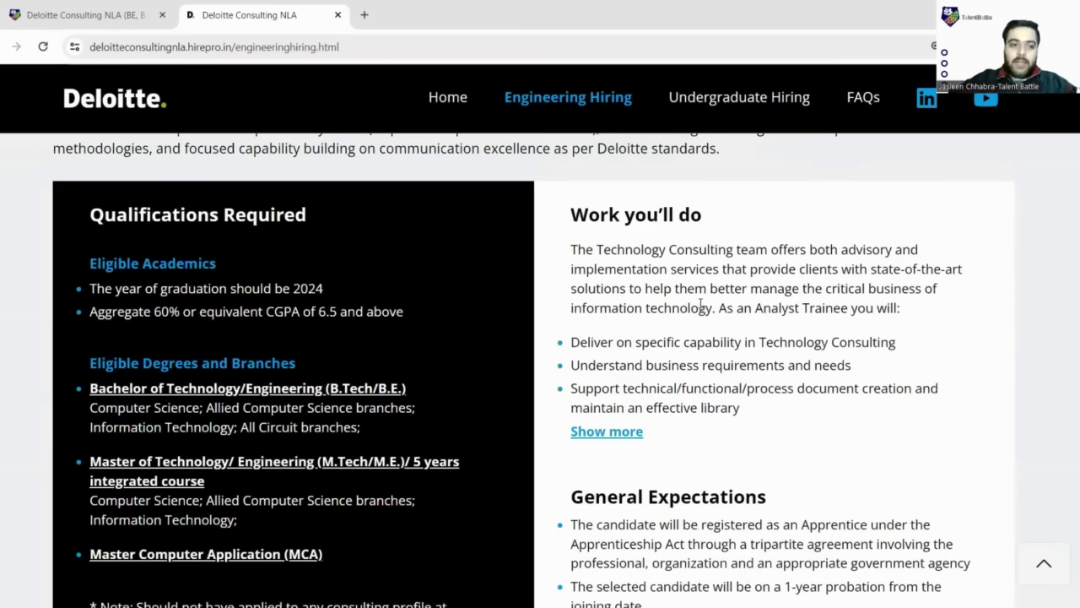
scroll(699, 307, down, 1)
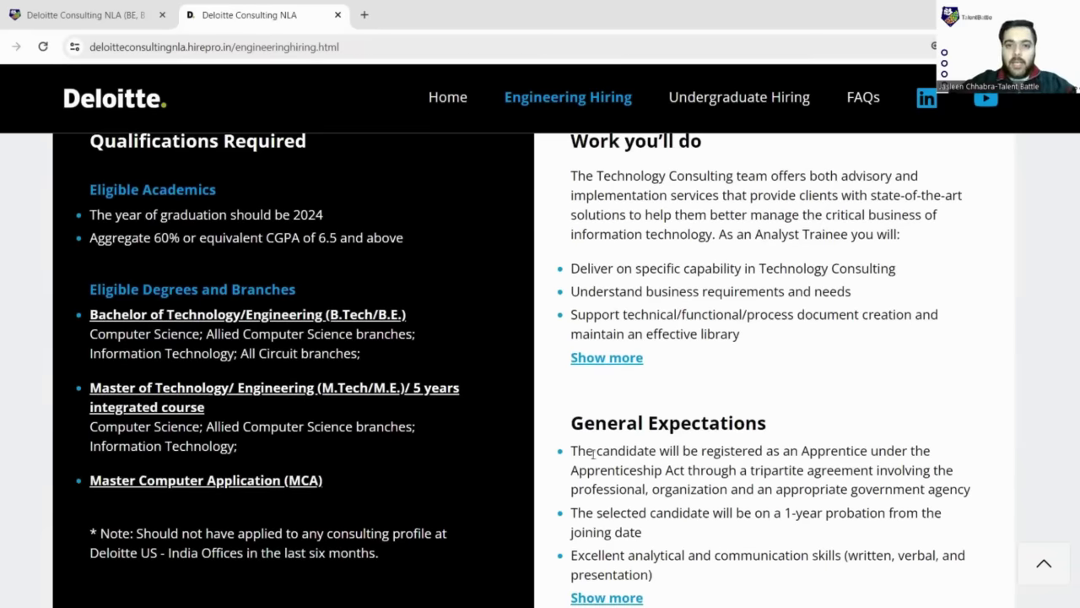
scroll(592, 454, up, 1)
scroll(592, 454, up, 3)
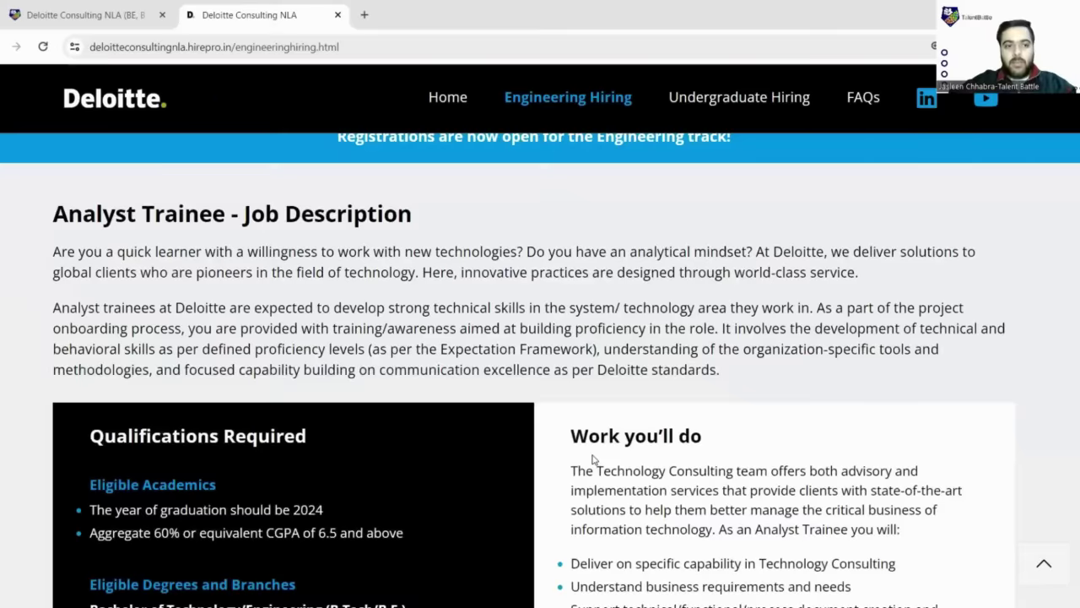
scroll(593, 459, up, 2)
scroll(518, 272, up, 2)
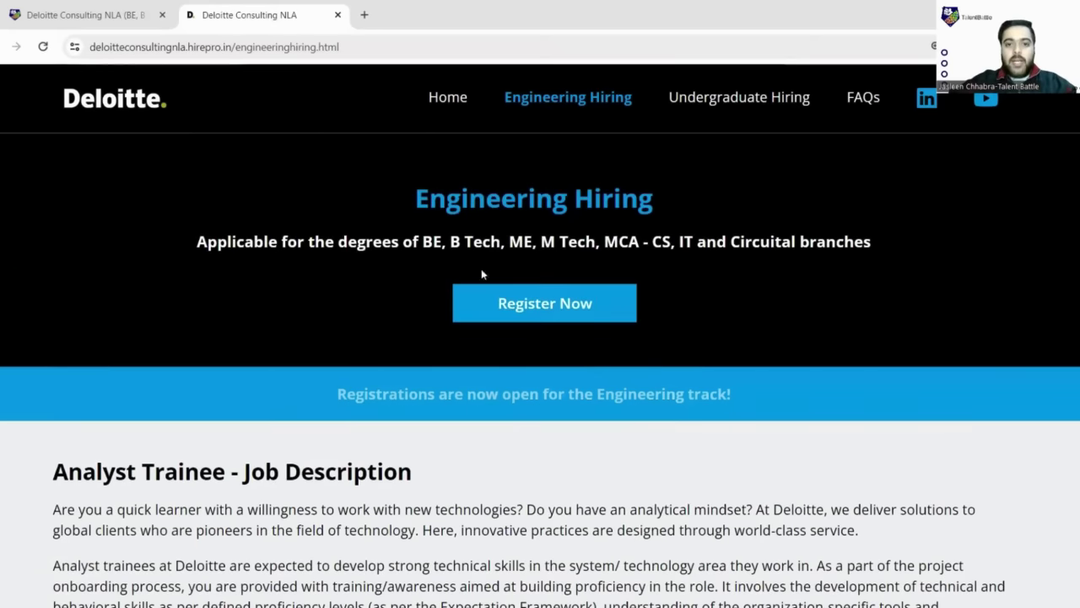
click(549, 322)
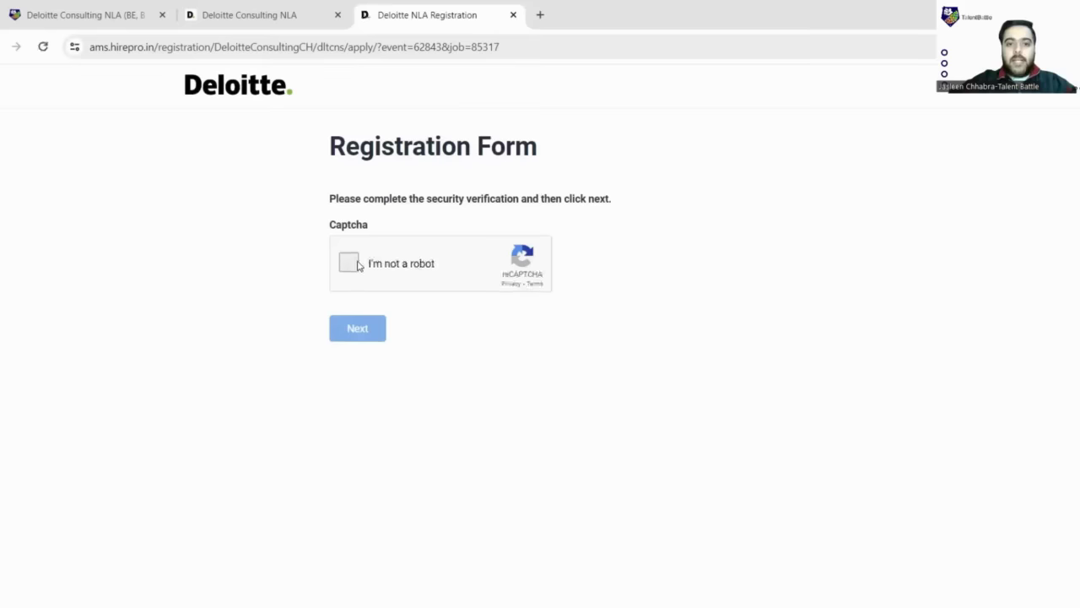
- Pass the security verification and enter the applicant's legal first and last name
click(358, 265)
click(368, 333)
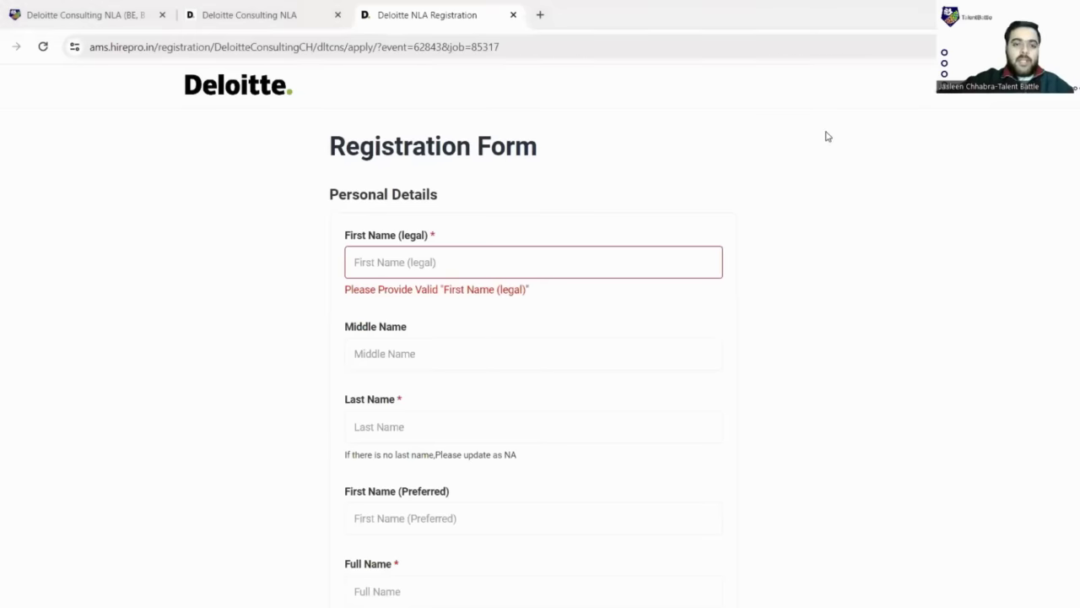
click(567, 261)
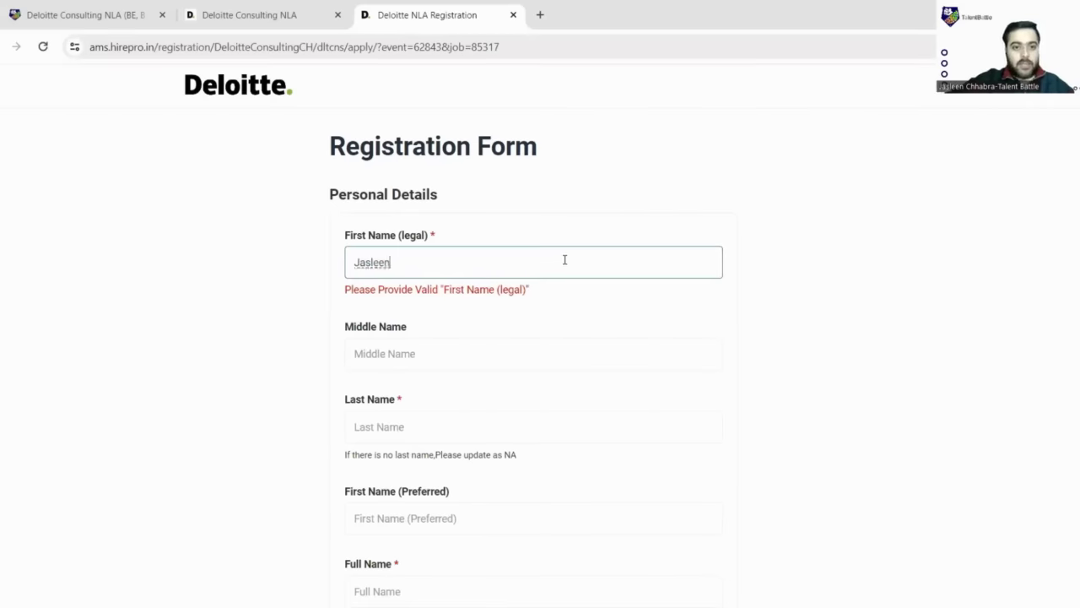
scroll(565, 260, down, 2)
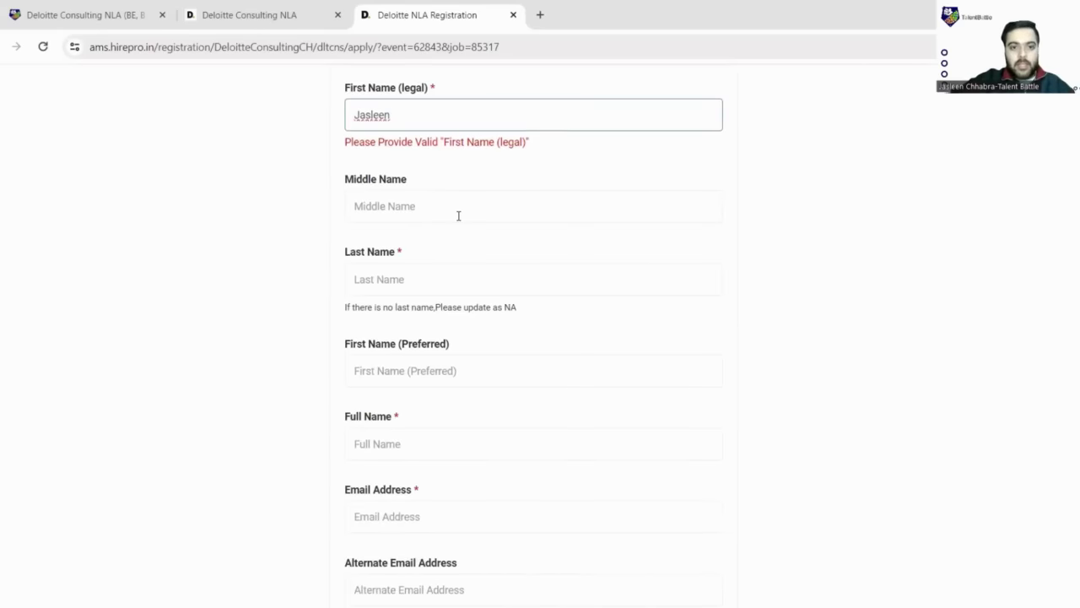
click(438, 284)
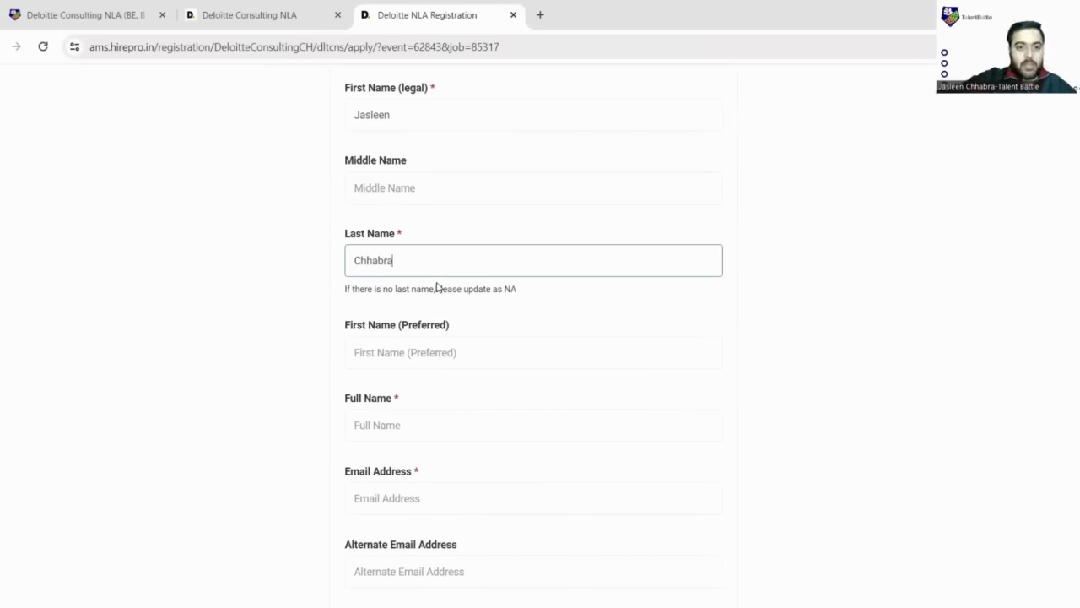
- Fill in the applicant's full name and e-mail address
scroll(436, 287, down, 2)
click(432, 283)
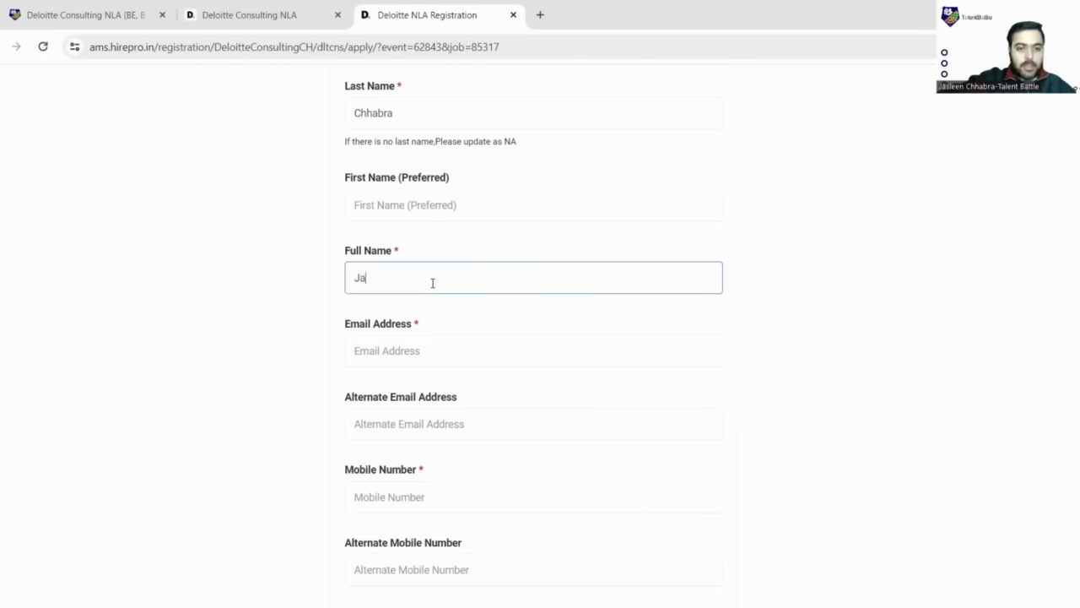
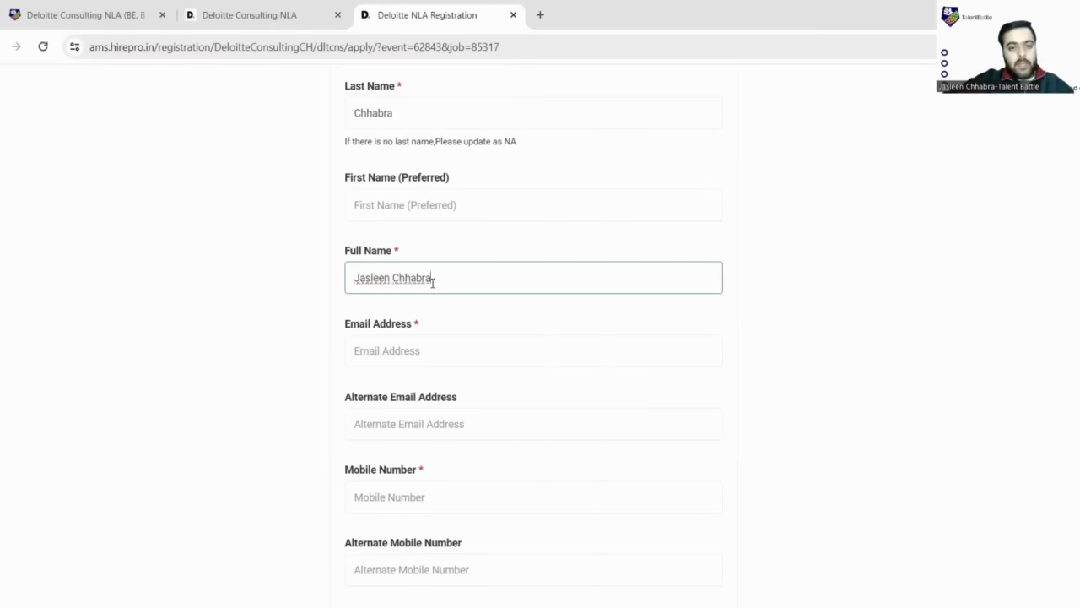
scroll(432, 283, down, 1)
click(432, 283)
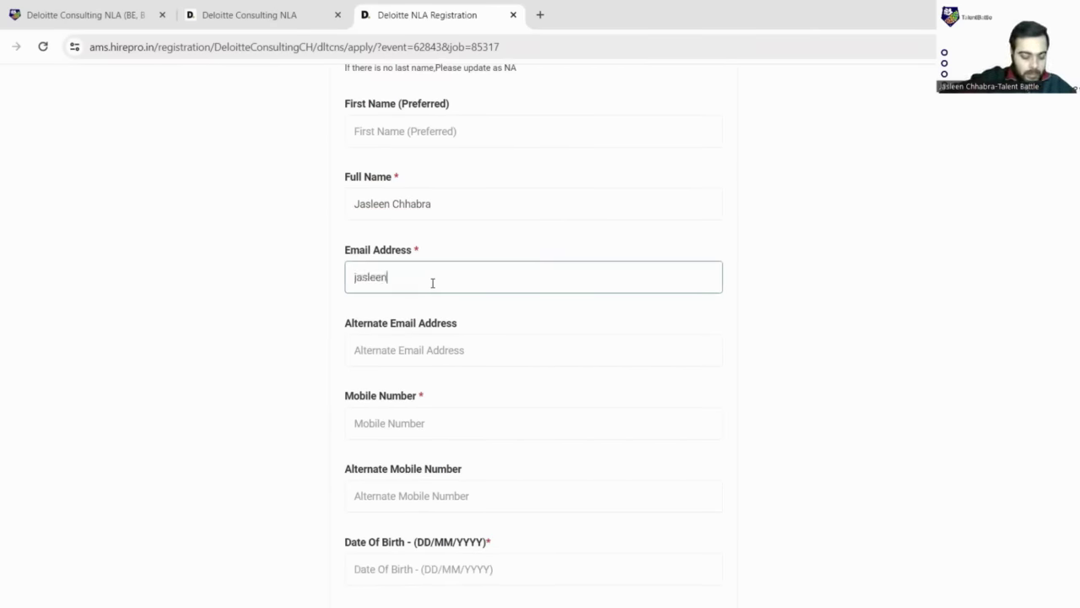
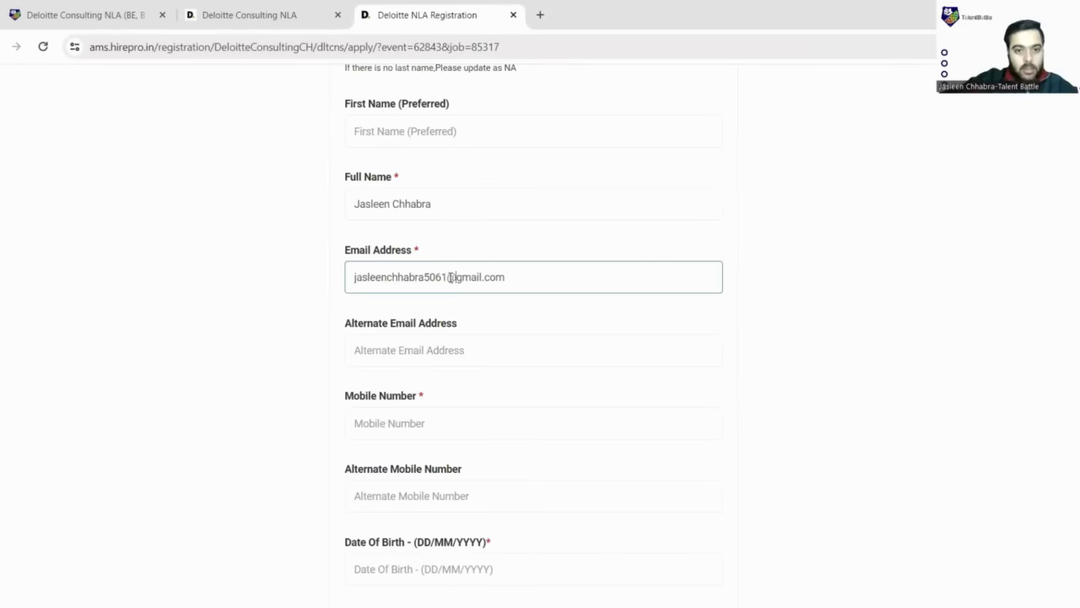
- Skip the alternate email field and enter the applicant's mobile number
scroll(477, 301, down, 1)
click(451, 287)
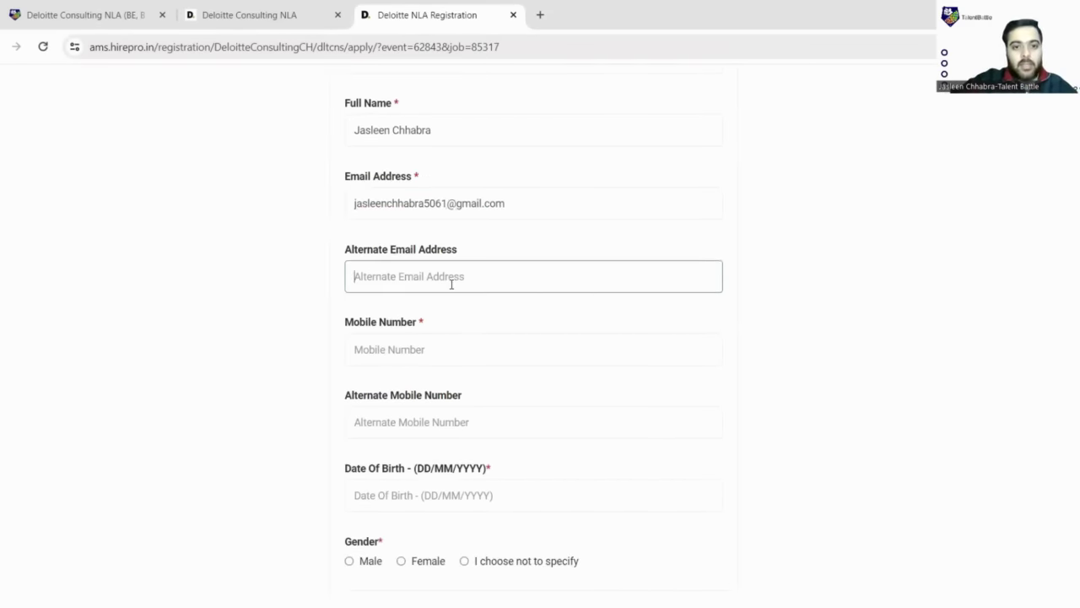
scroll(428, 196, down, 2)
click(429, 198)
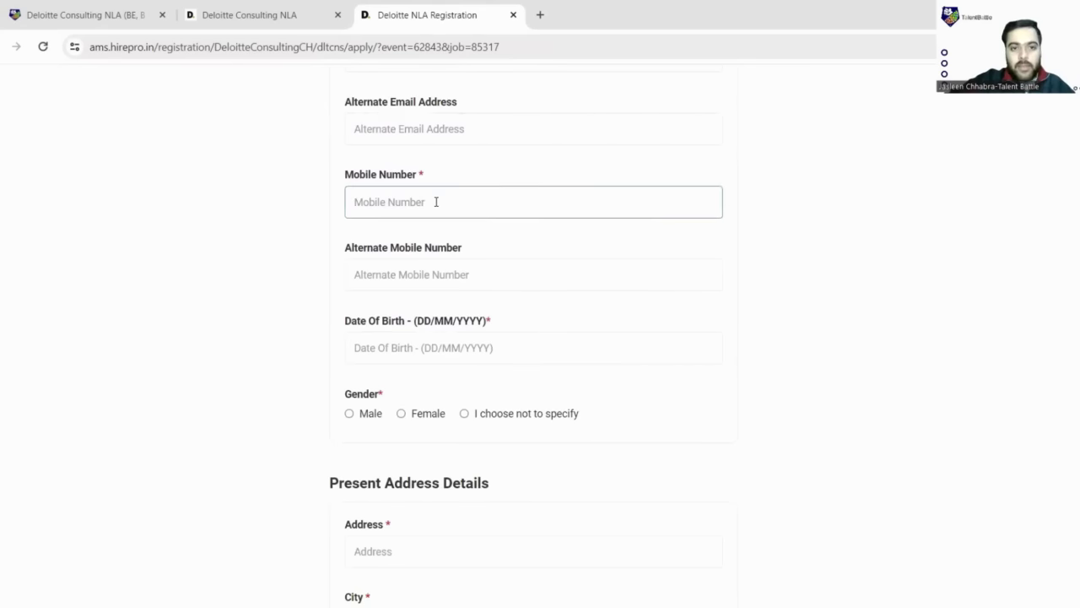
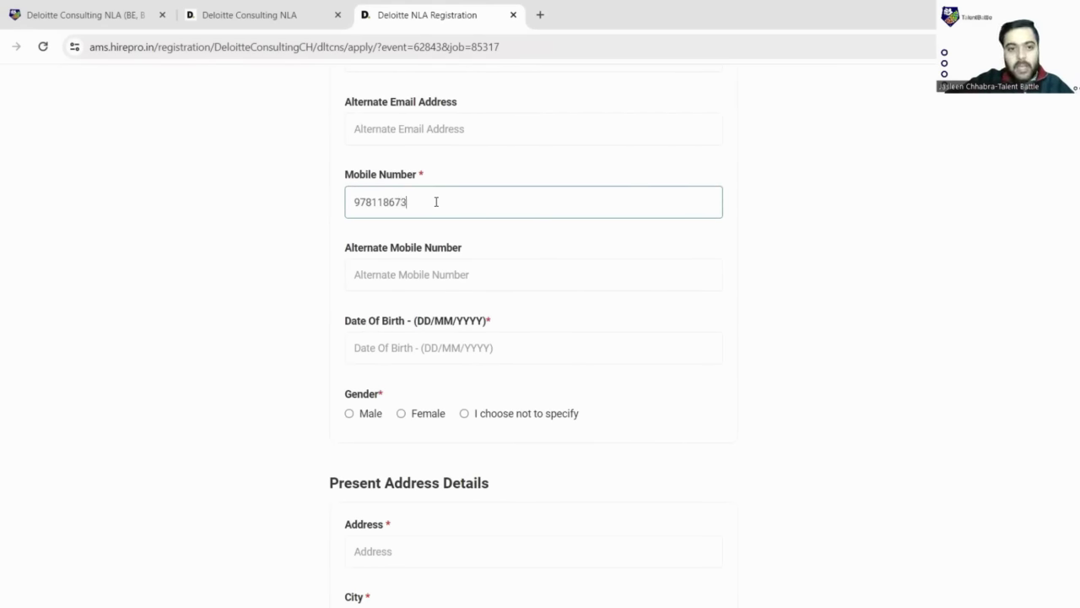
scroll(436, 202, down, 2)
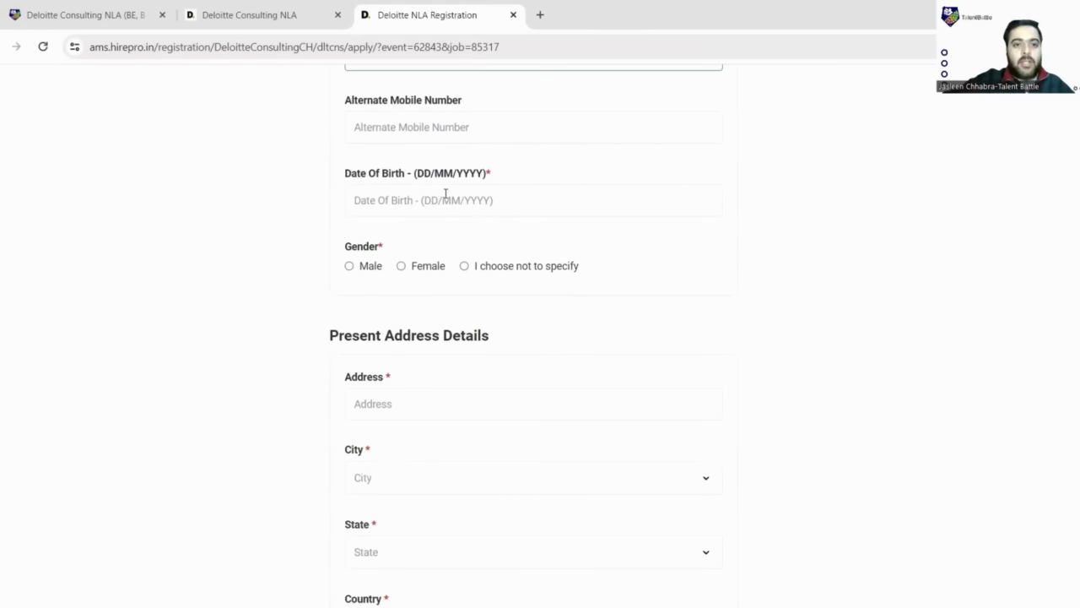
scroll(444, 193, up, 1)
scroll(570, 208, down, 1)
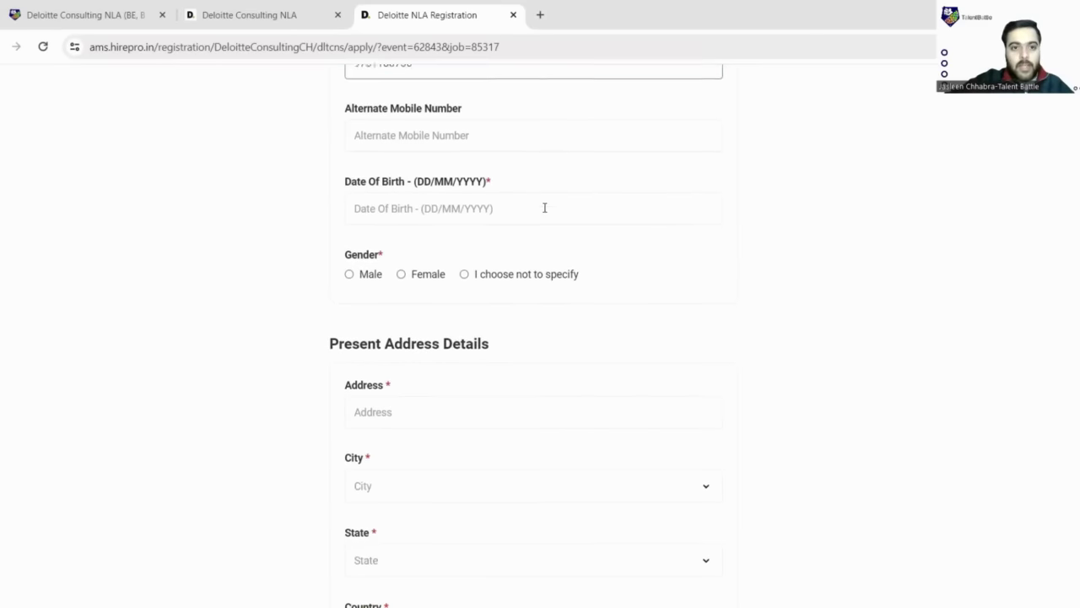
click(495, 211)
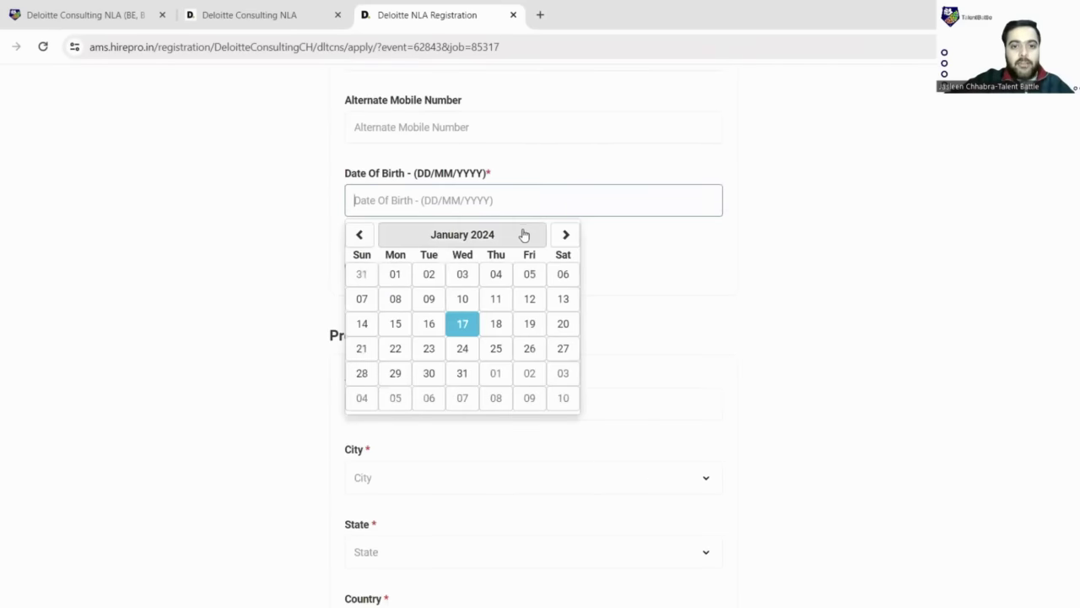
click(523, 235)
click(456, 244)
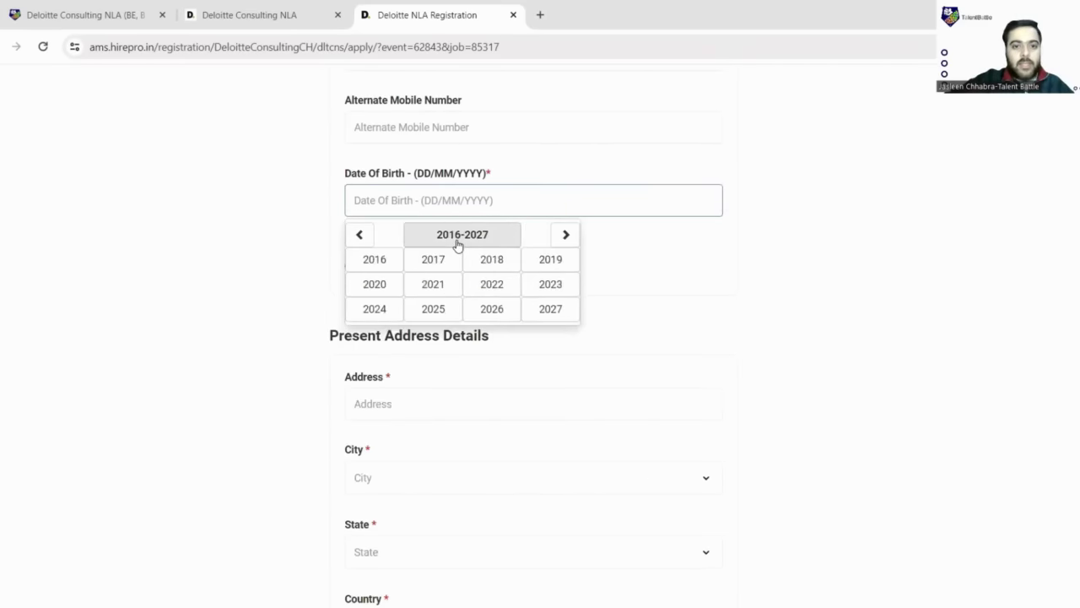
click(369, 246)
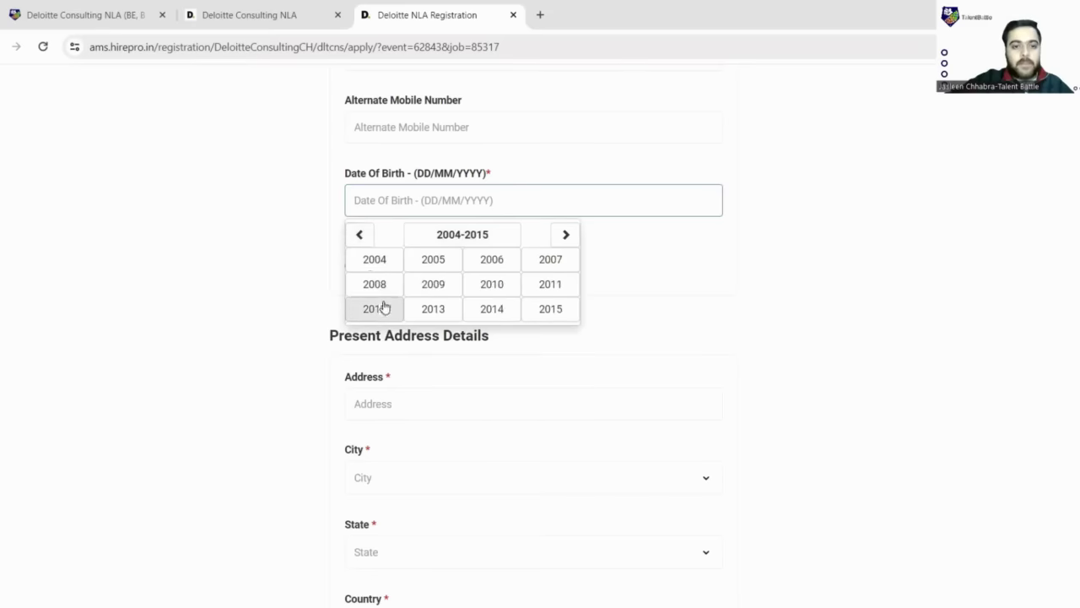
click(360, 239)
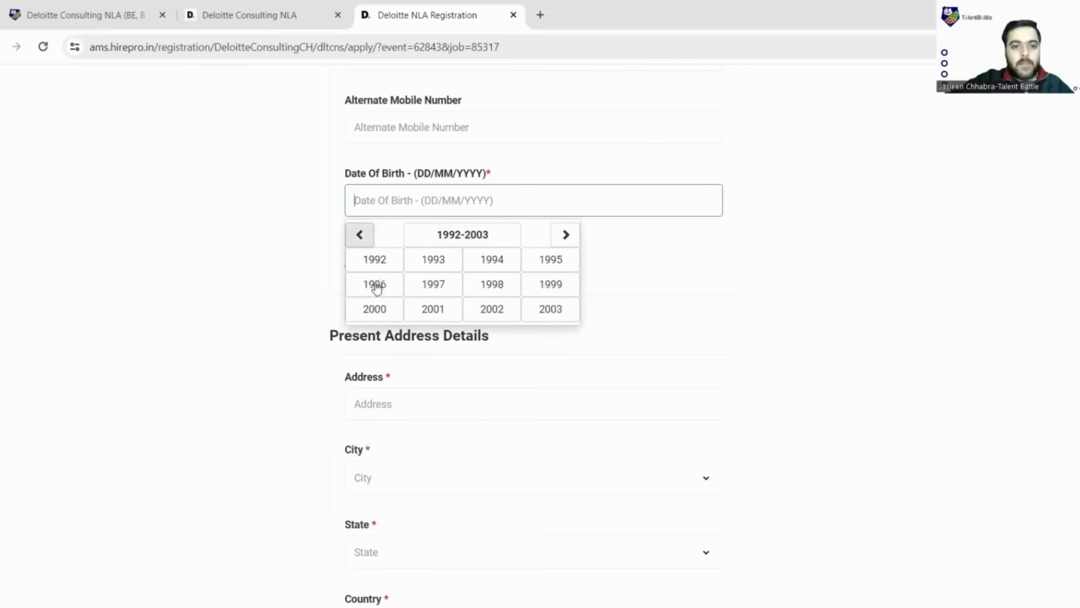
click(433, 311)
click(374, 260)
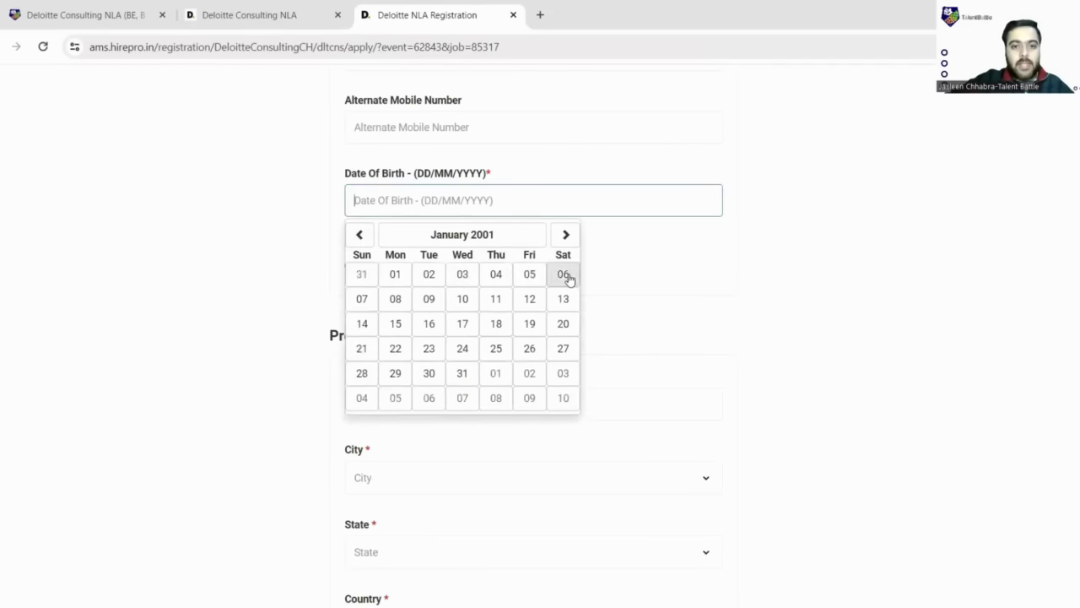
click(563, 274)
- Select Male as the gender
scroll(484, 244, down, 2)
click(350, 118)
scroll(378, 242, down, 1)
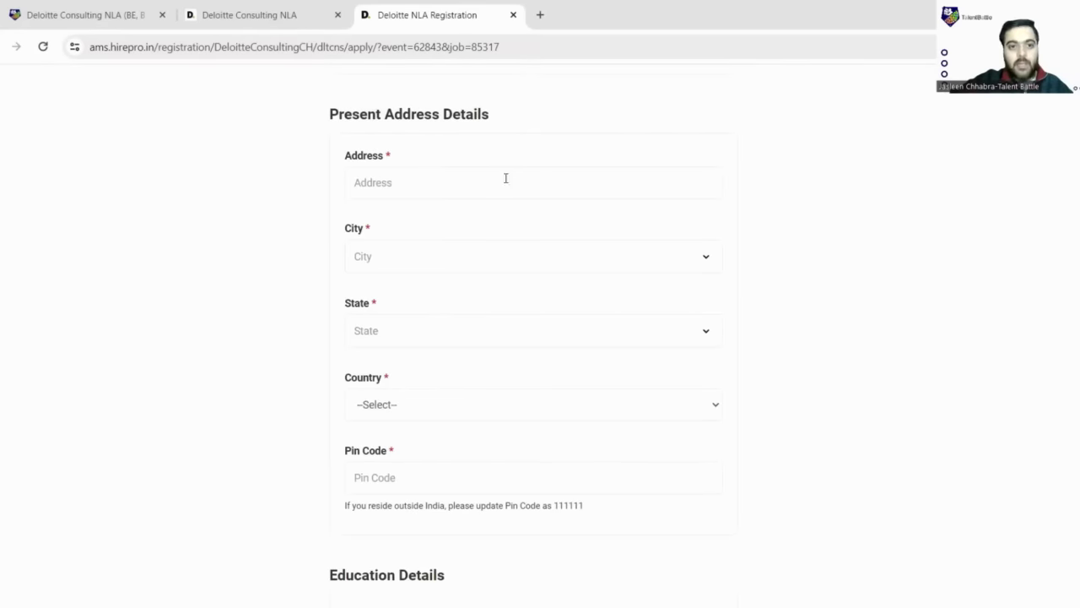
click(451, 185)
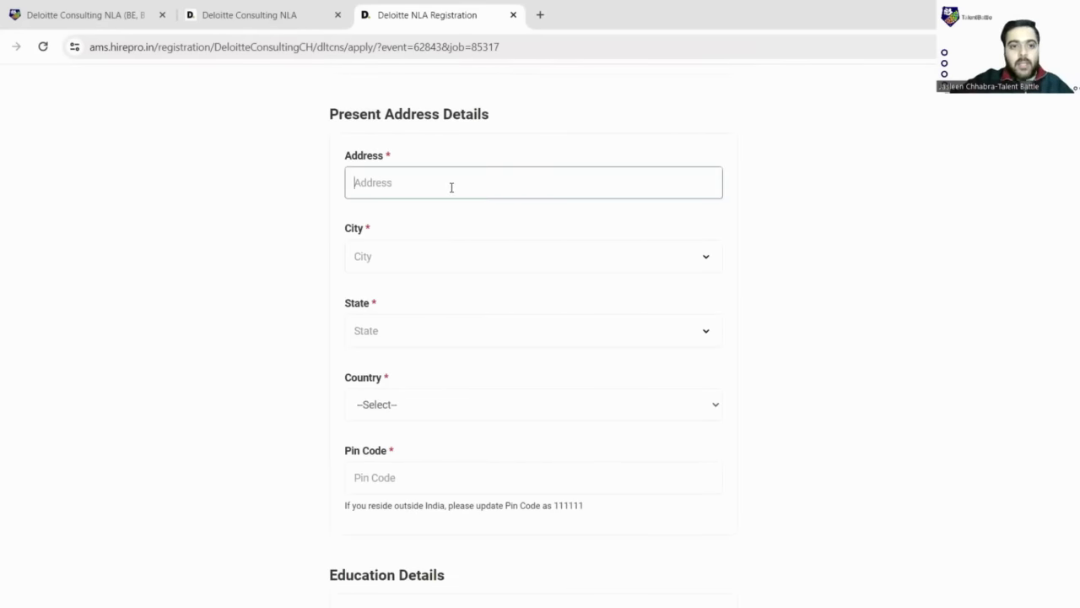
click(444, 253)
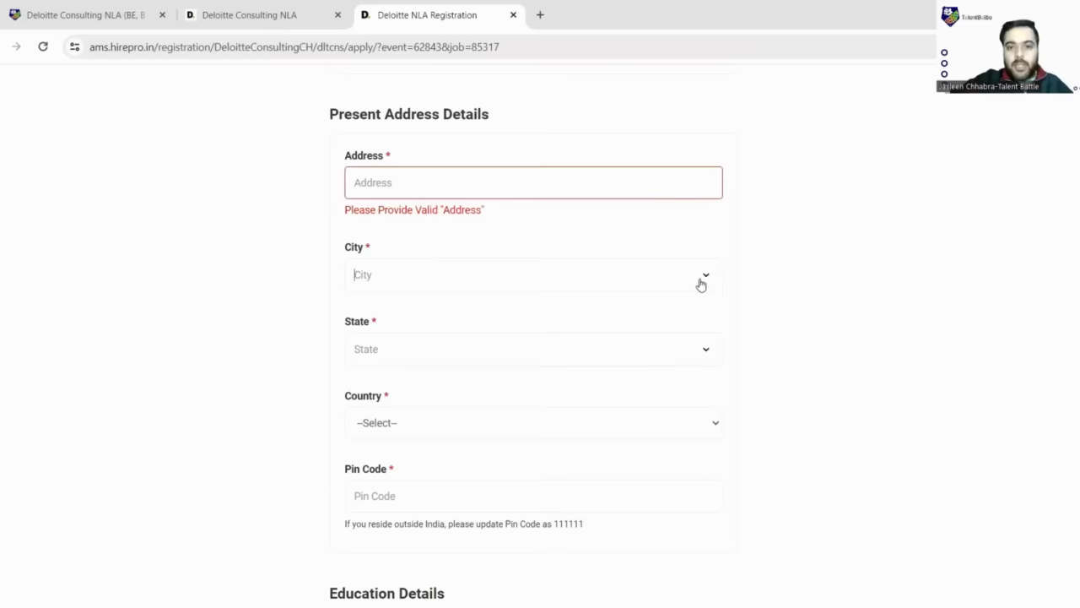
click(704, 280)
scroll(430, 335, down, 5)
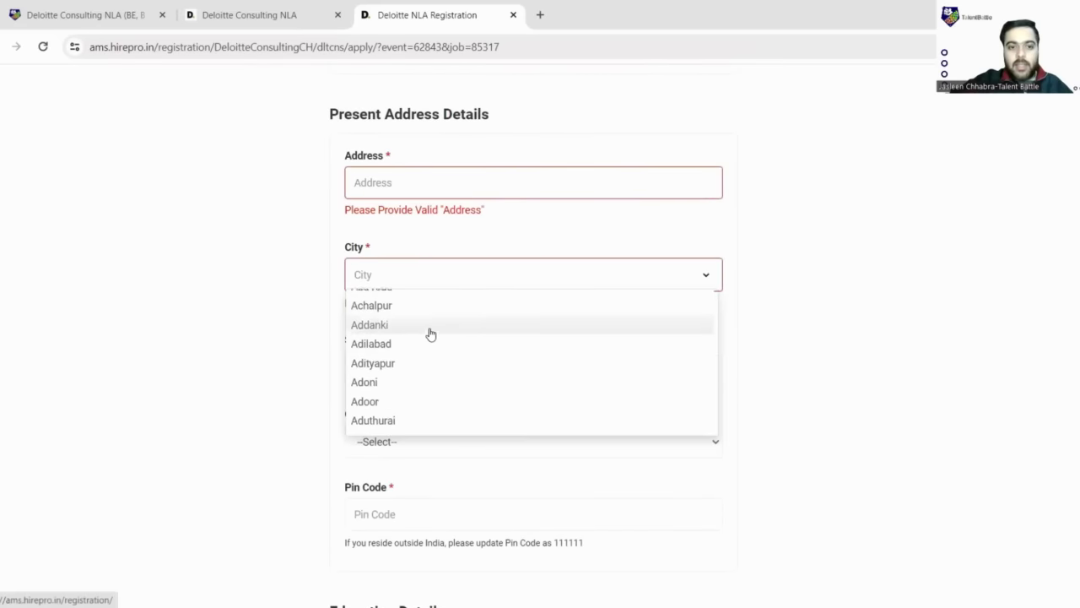
scroll(431, 335, down, 6)
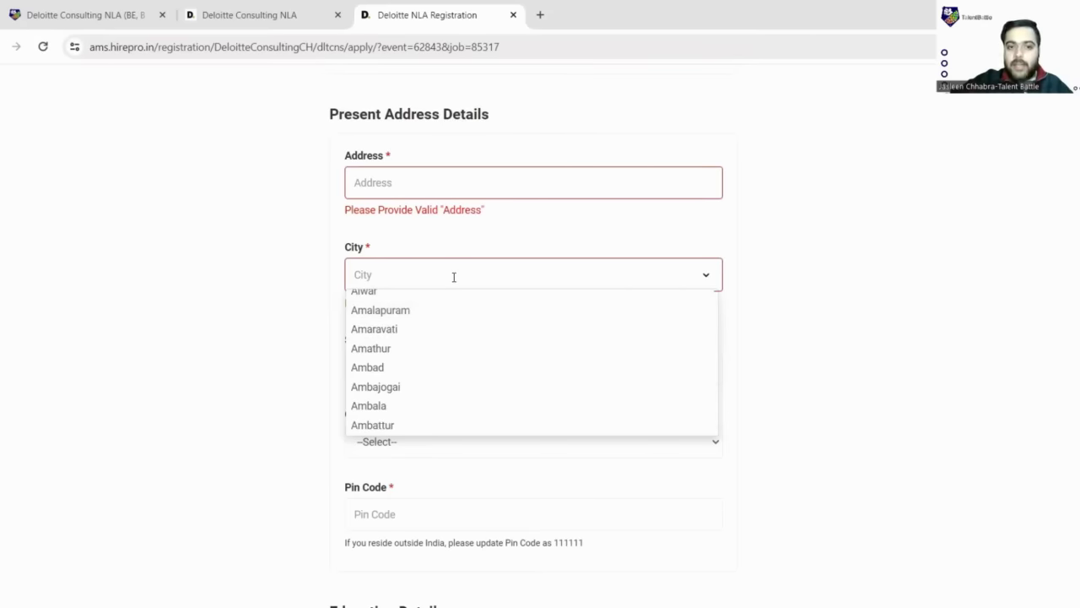
scroll(428, 360, up, 4)
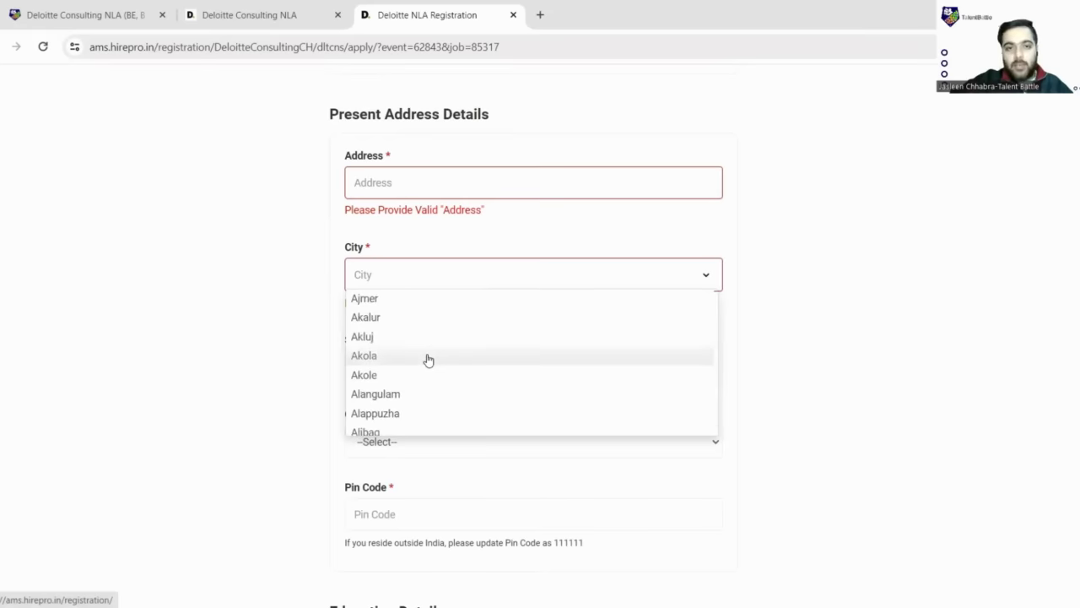
scroll(428, 360, up, 5)
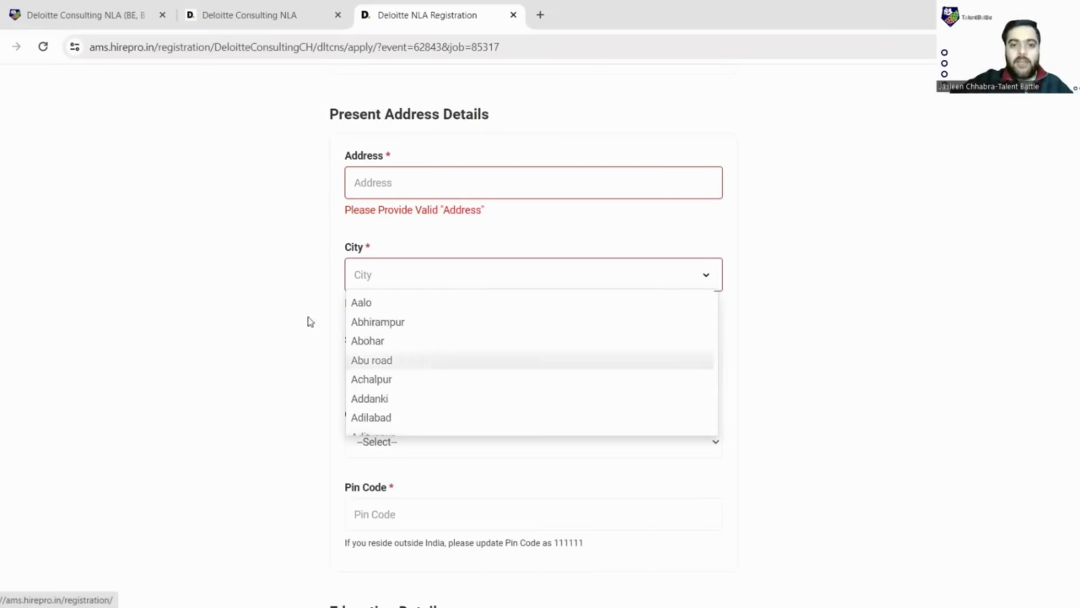
click(861, 285)
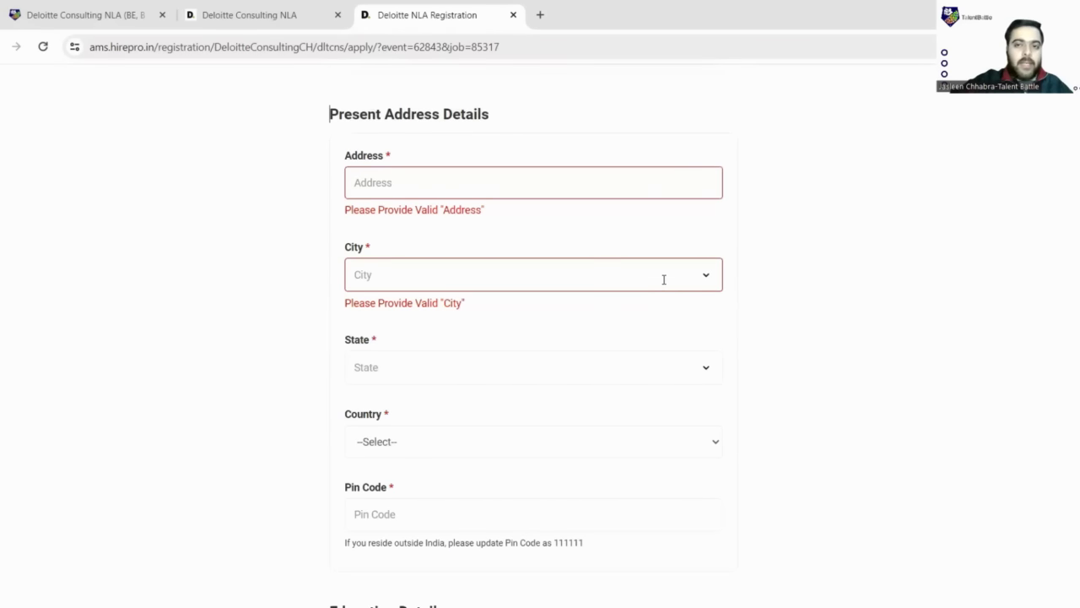
click(557, 182)
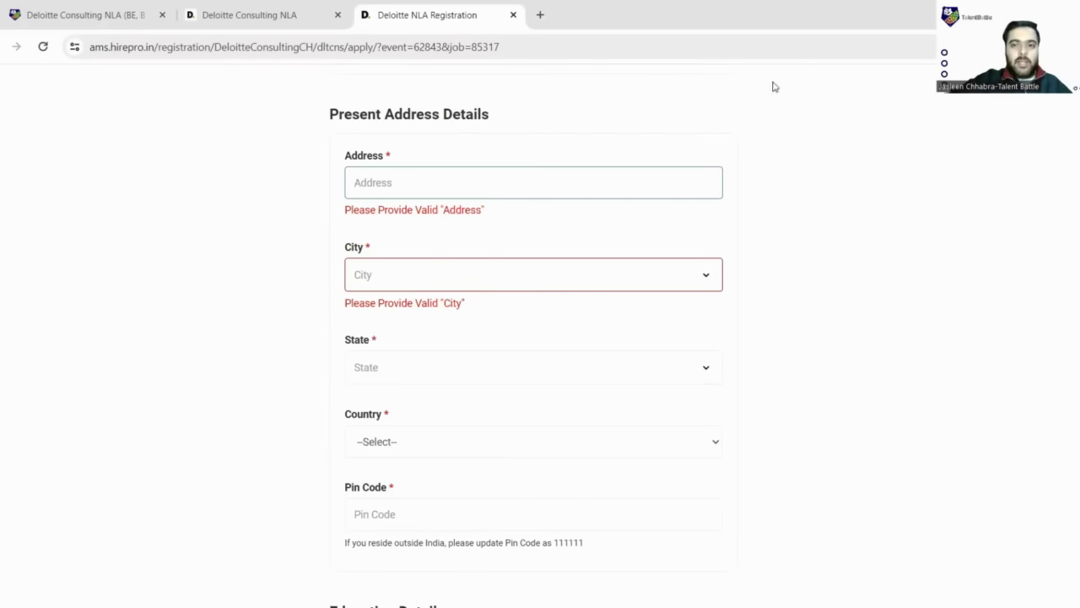
scroll(698, 285, down, 2)
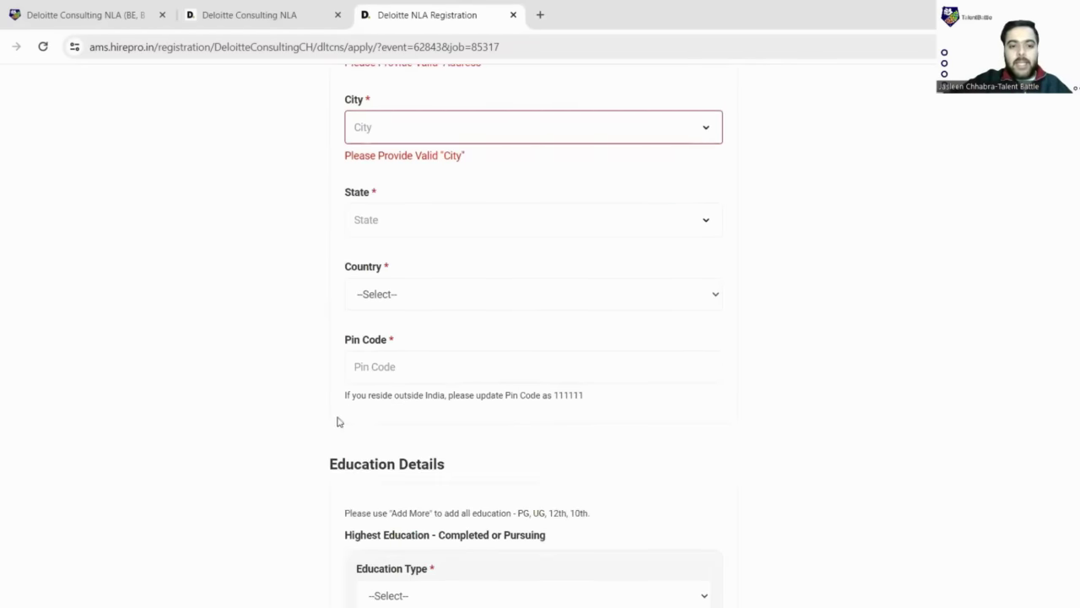
scroll(338, 419, down, 2)
drag(331, 319, 456, 332)
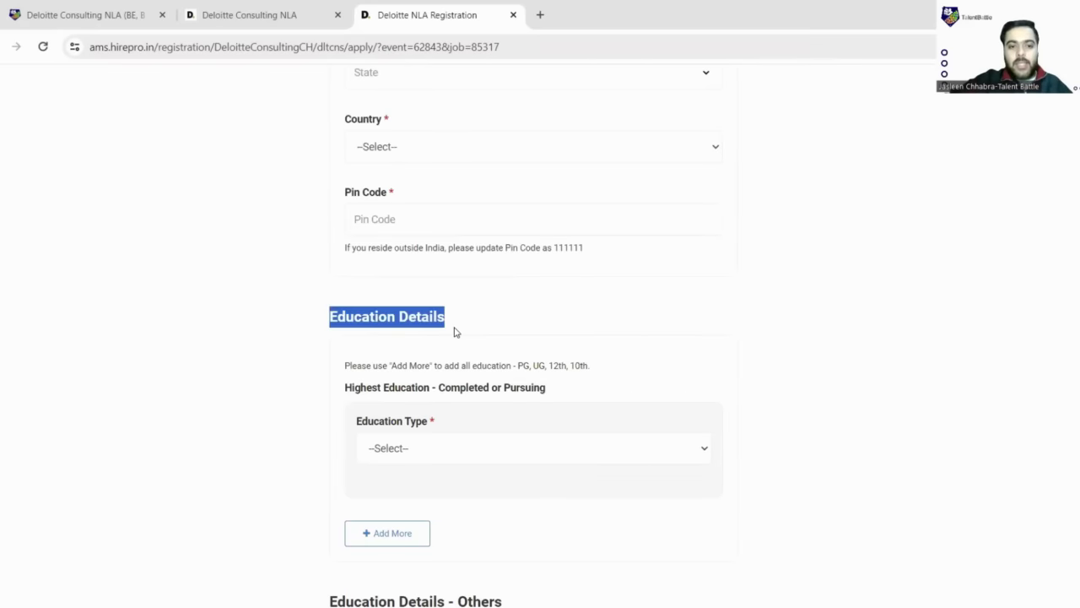
scroll(425, 316, down, 1)
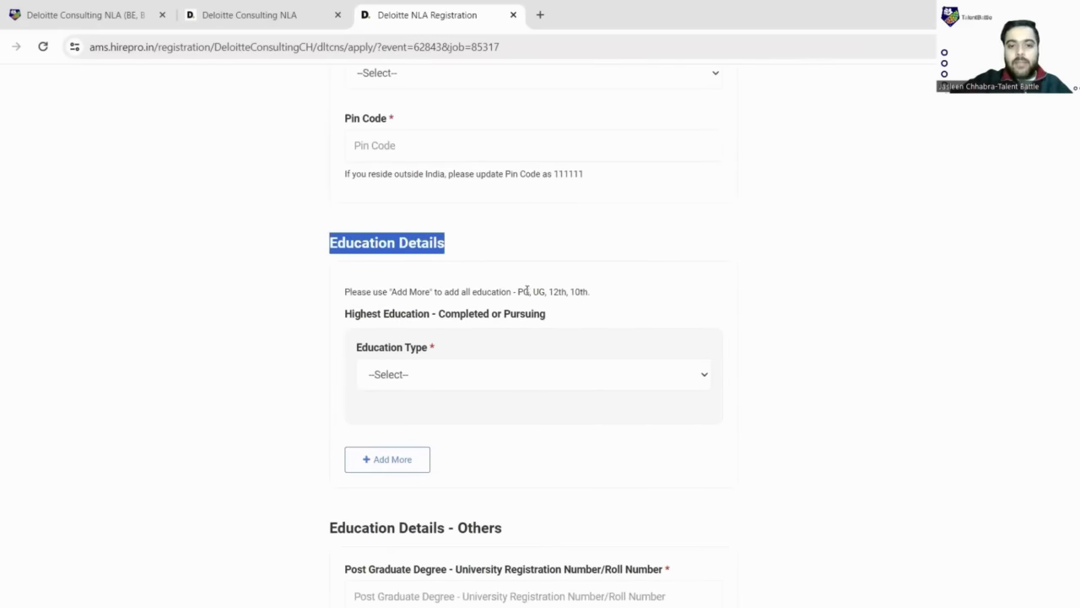
drag(549, 292, 594, 295)
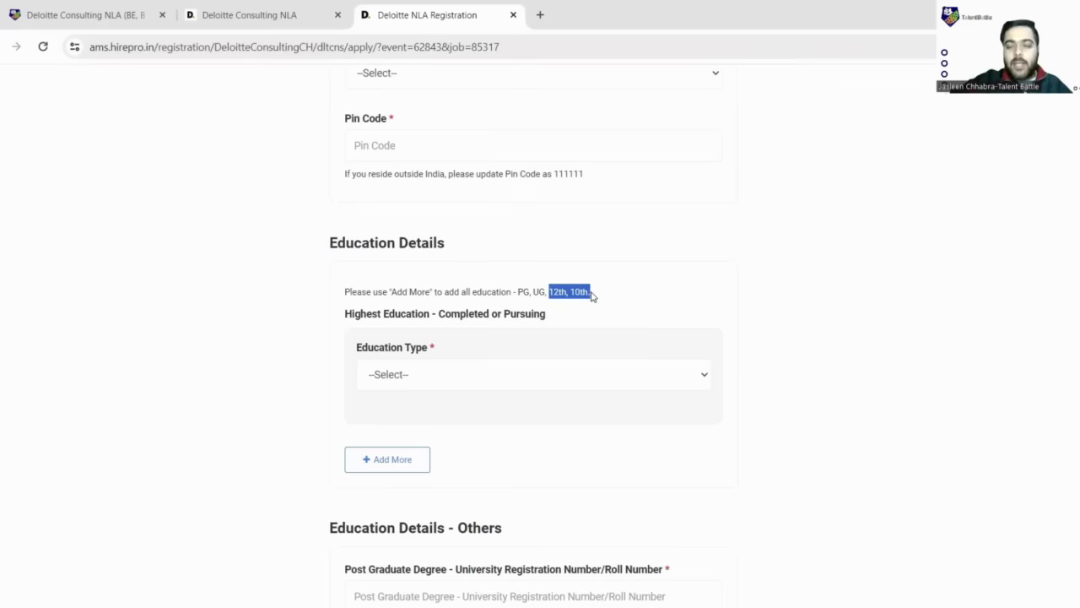
scroll(592, 293, down, 2)
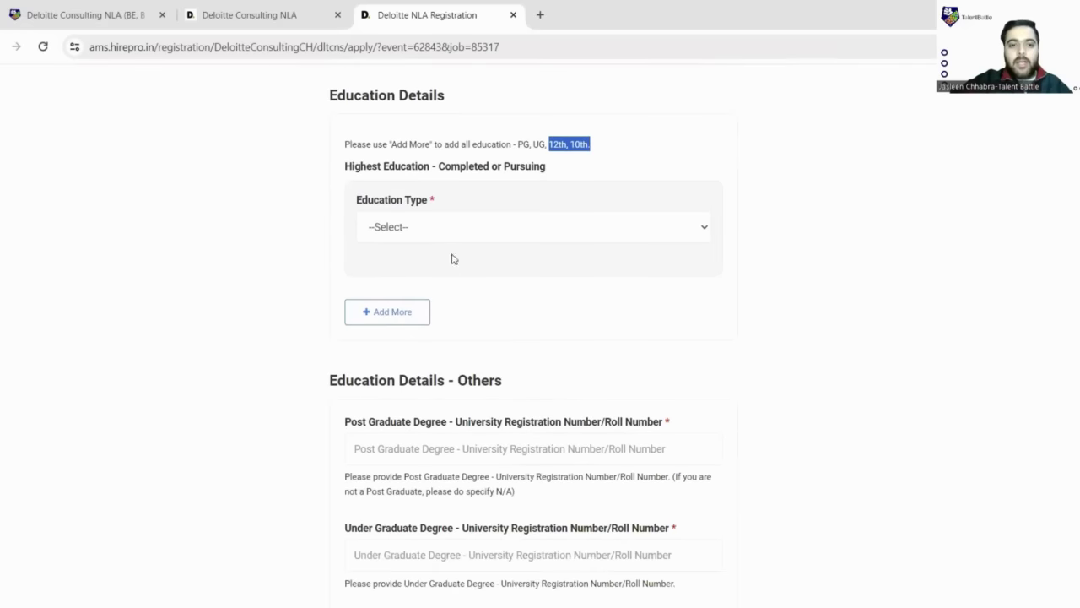
drag(385, 144, 597, 149)
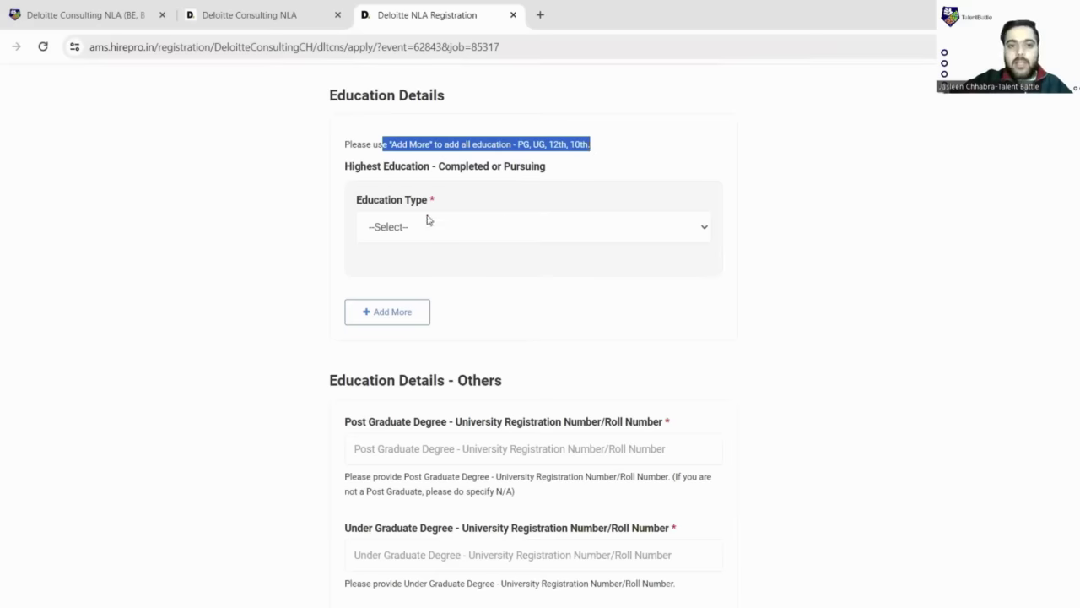
- Set Education Type to Under Graduate and Degree to B.Tech
click(636, 233)
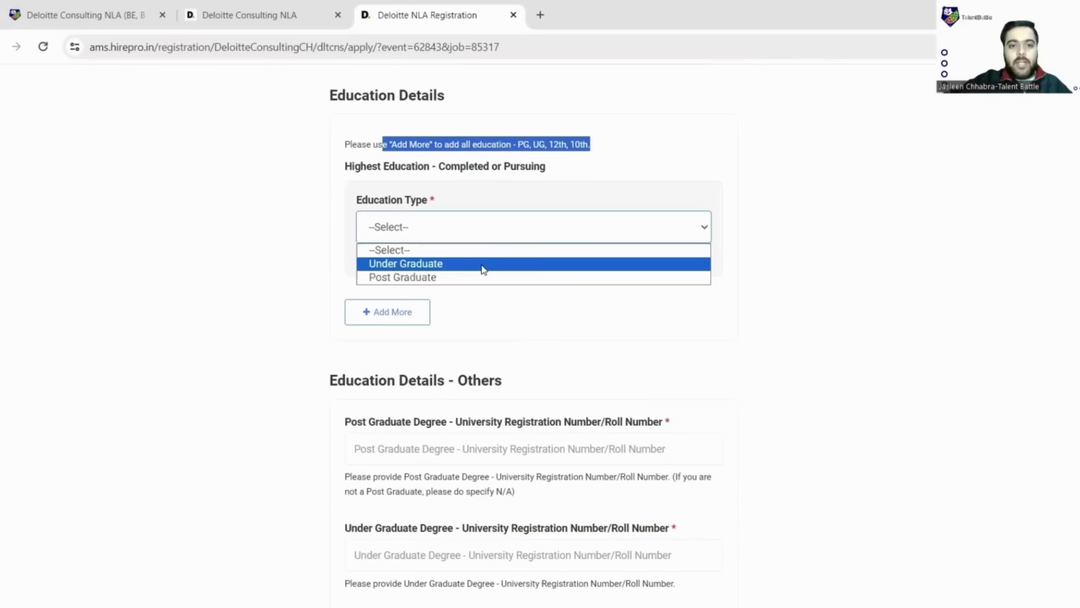
click(483, 265)
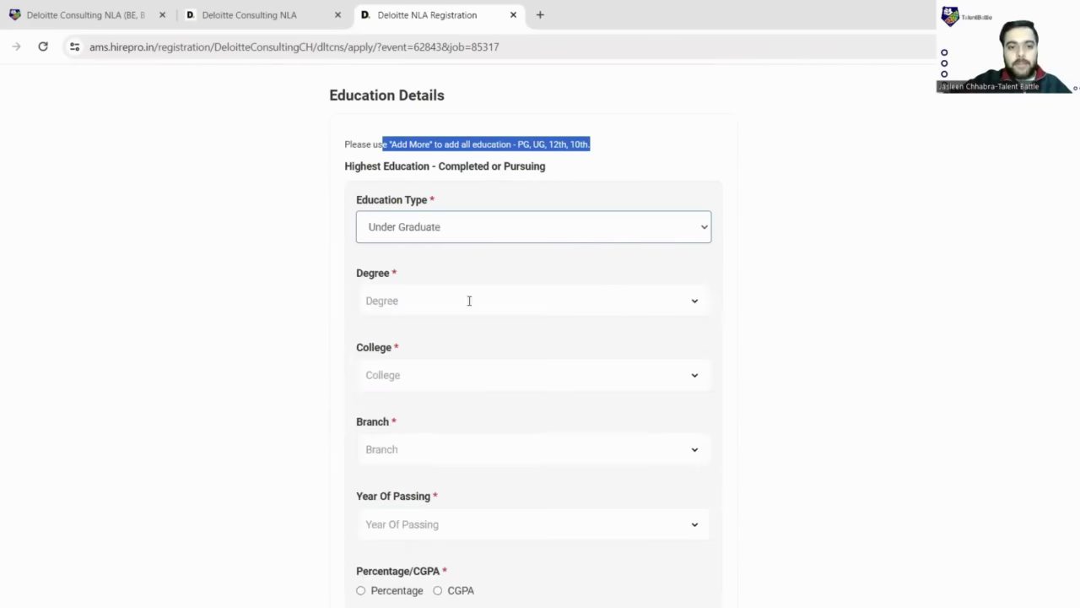
scroll(530, 289, down, 1)
click(690, 234)
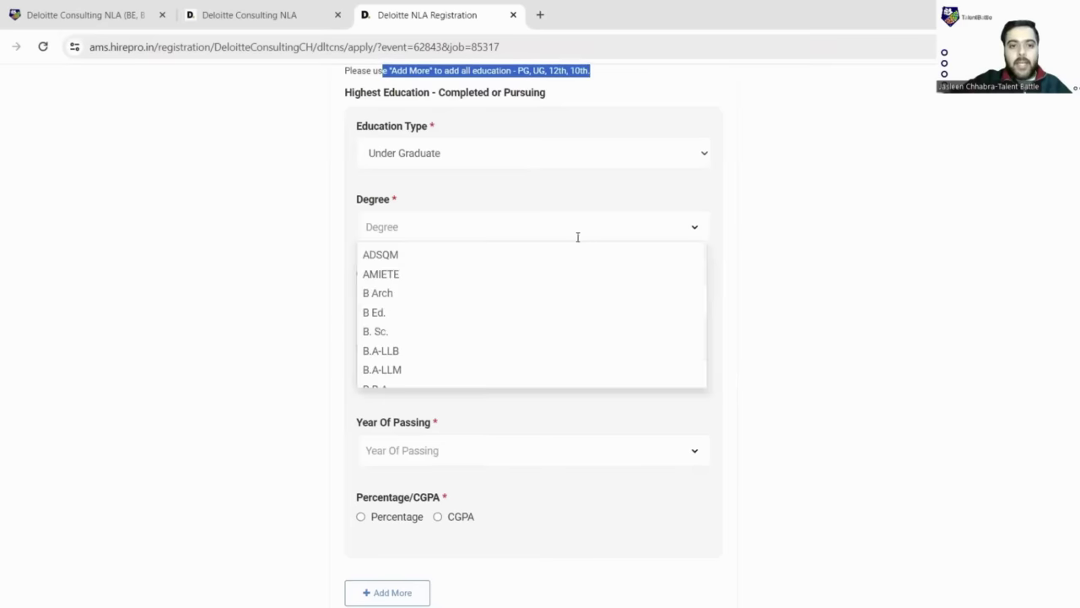
scroll(397, 338, down, 3)
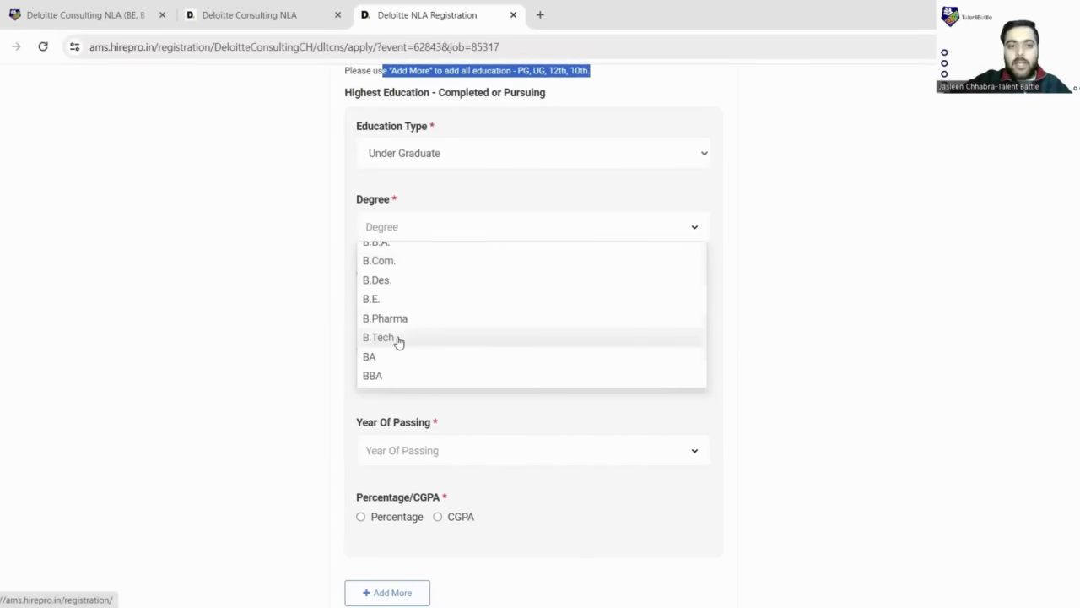
click(397, 338)
scroll(624, 232, down, 1)
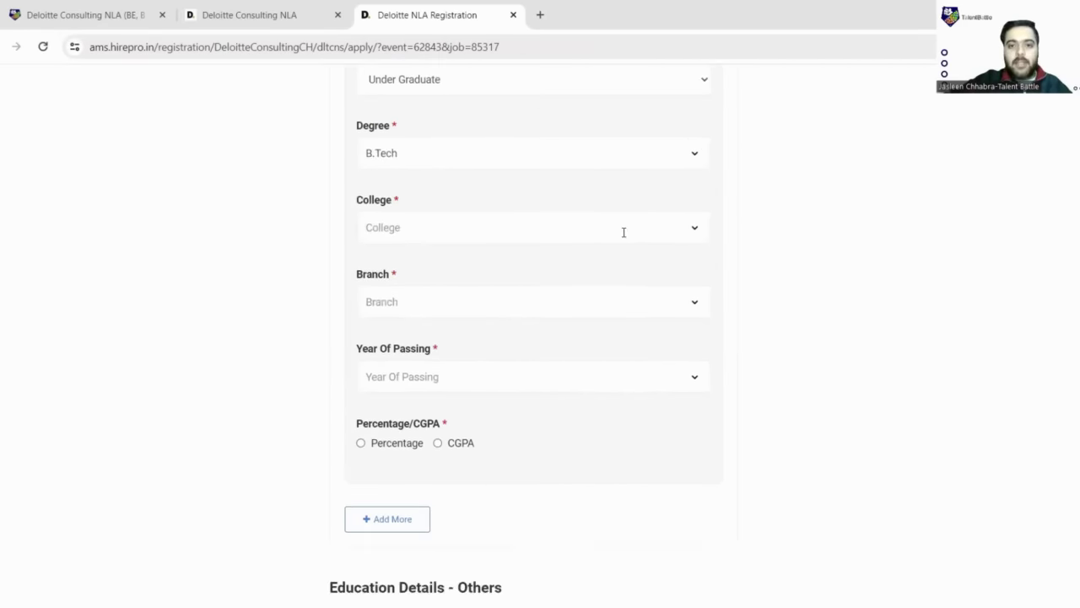
- Search 'Chandigarh', choose CEG Landran as the college, then clear it
click(687, 234)
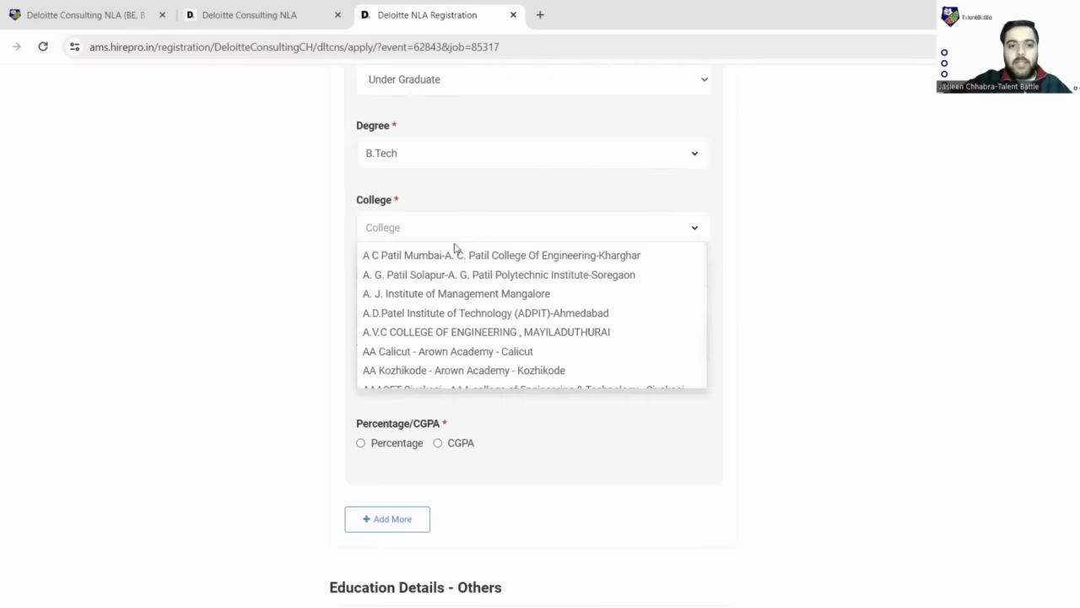
click(464, 228)
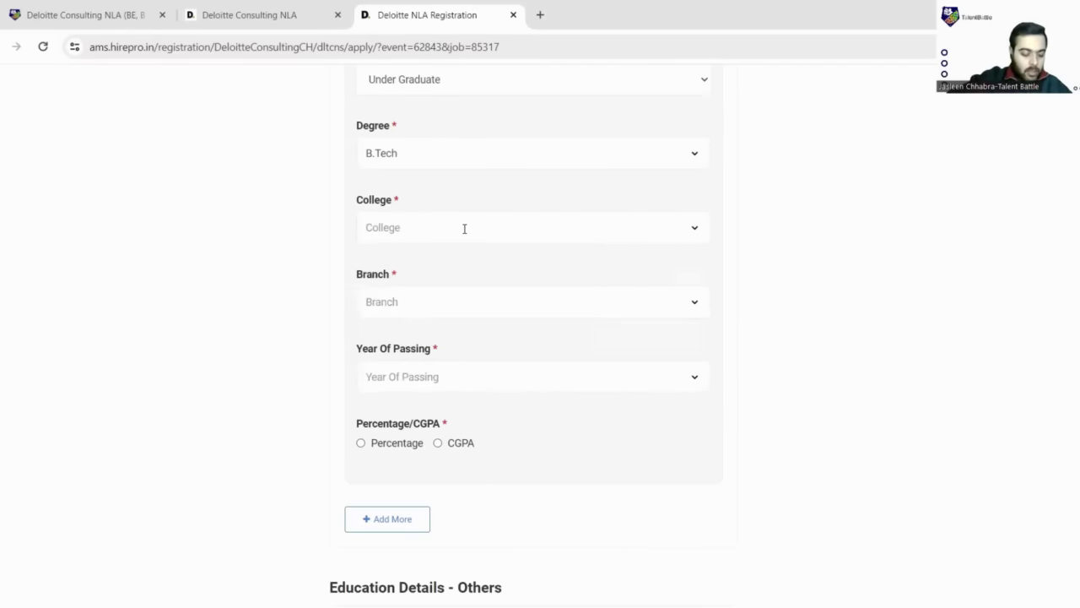
text(Chandig)
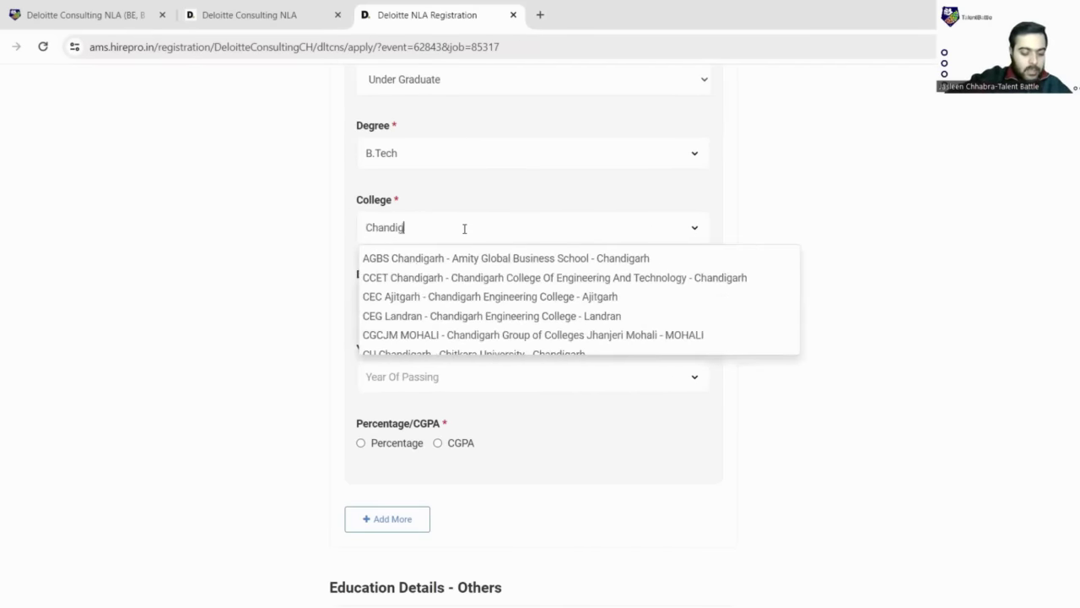
text(arh)
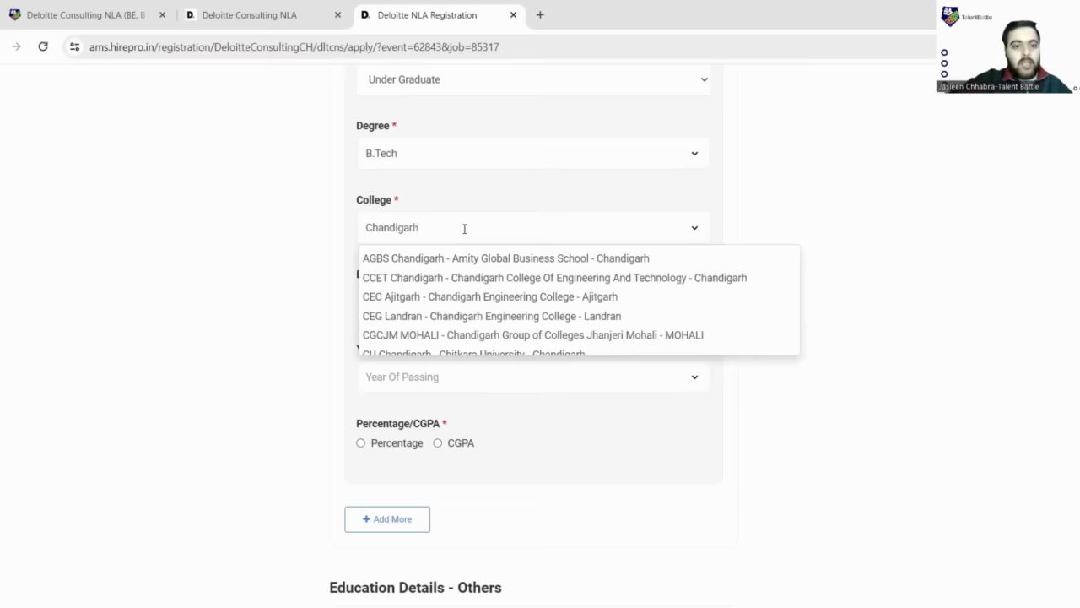
click(465, 314)
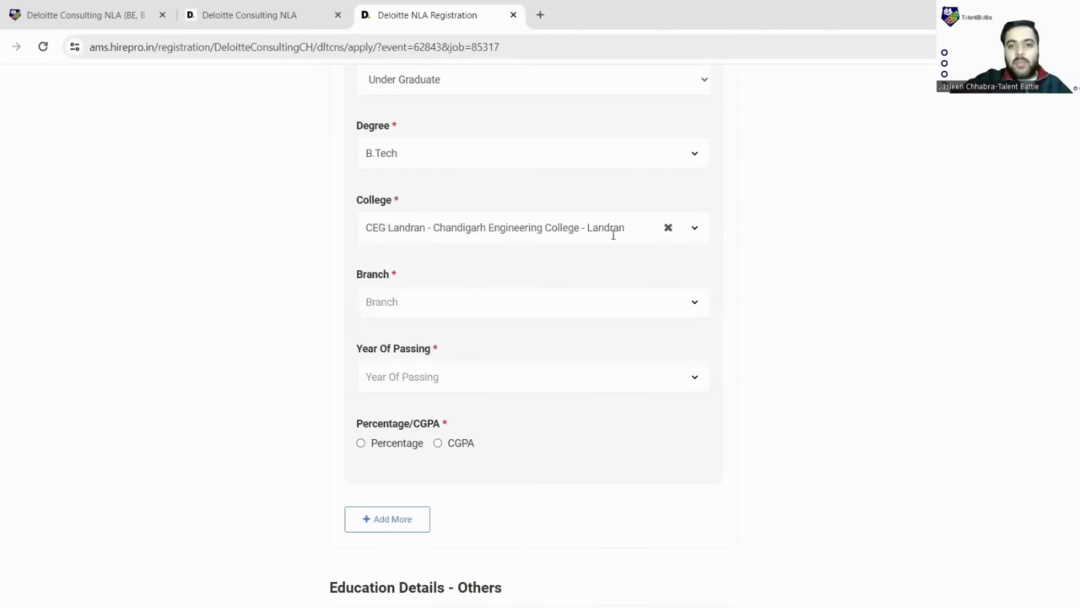
click(668, 227)
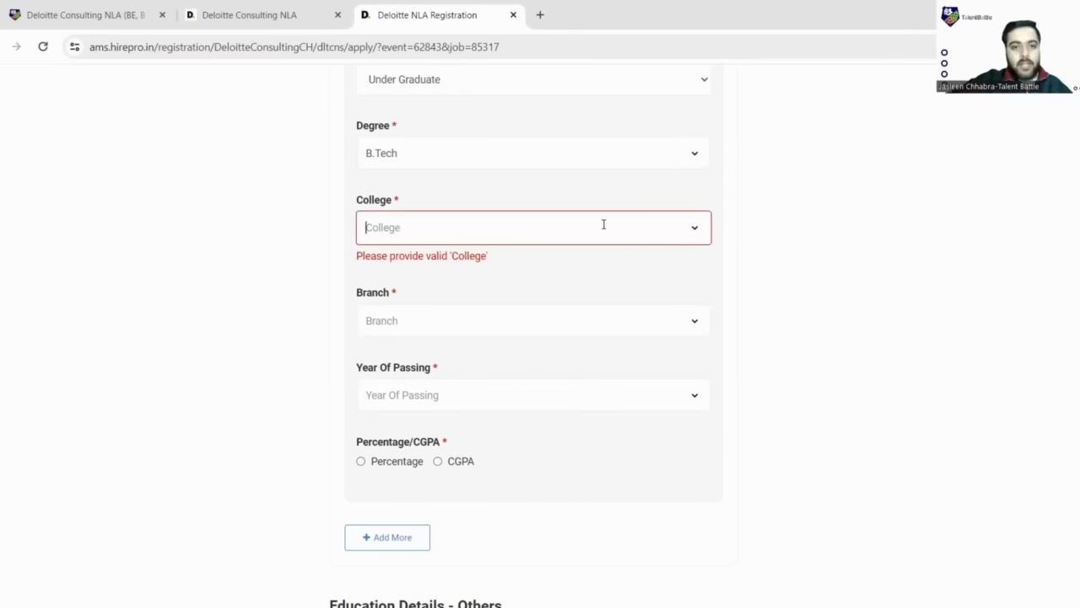
- Search 'other', choose Others as the college, clear it again, and open the Branch list
text(other)
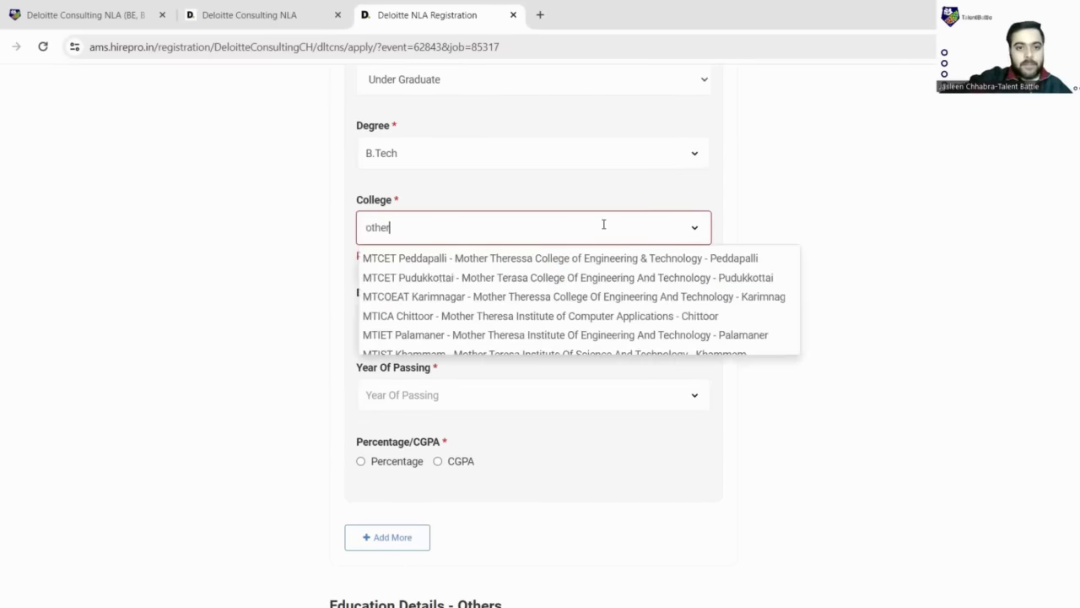
scroll(599, 259, down, 5)
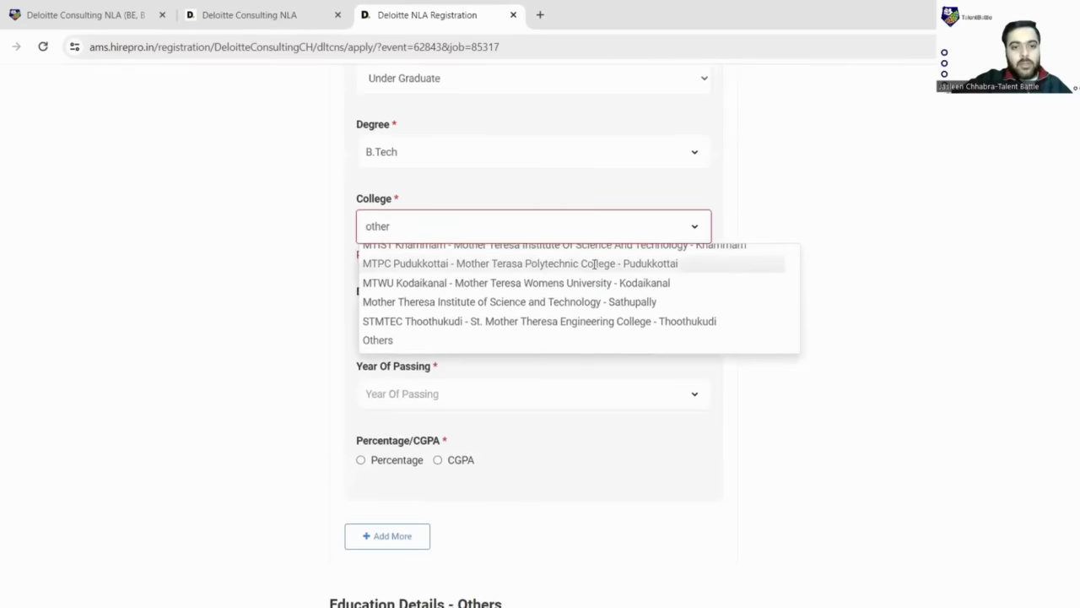
click(375, 194)
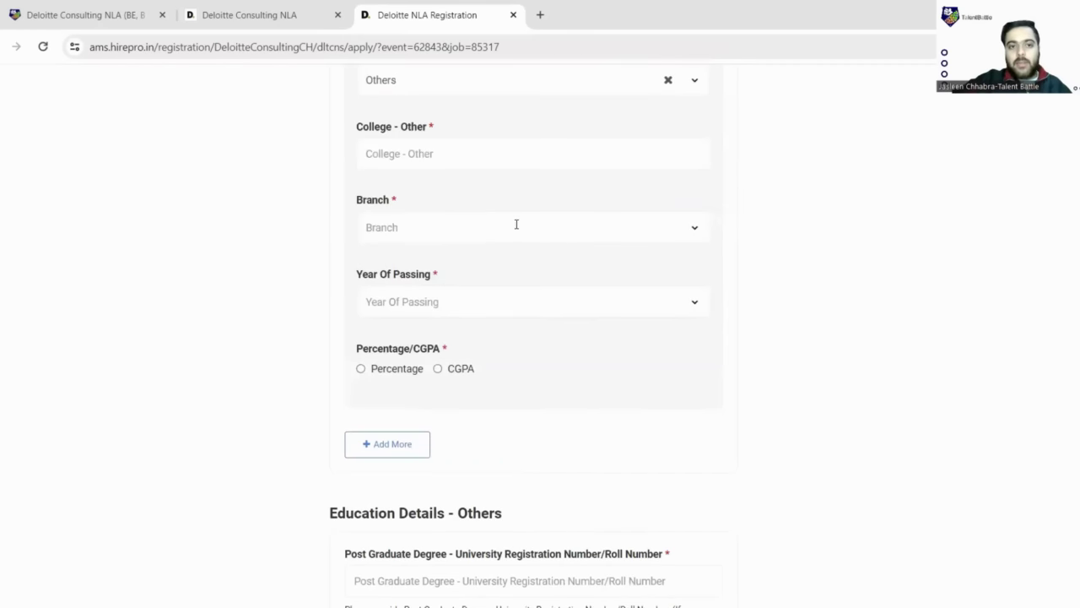
scroll(472, 202, up, 1)
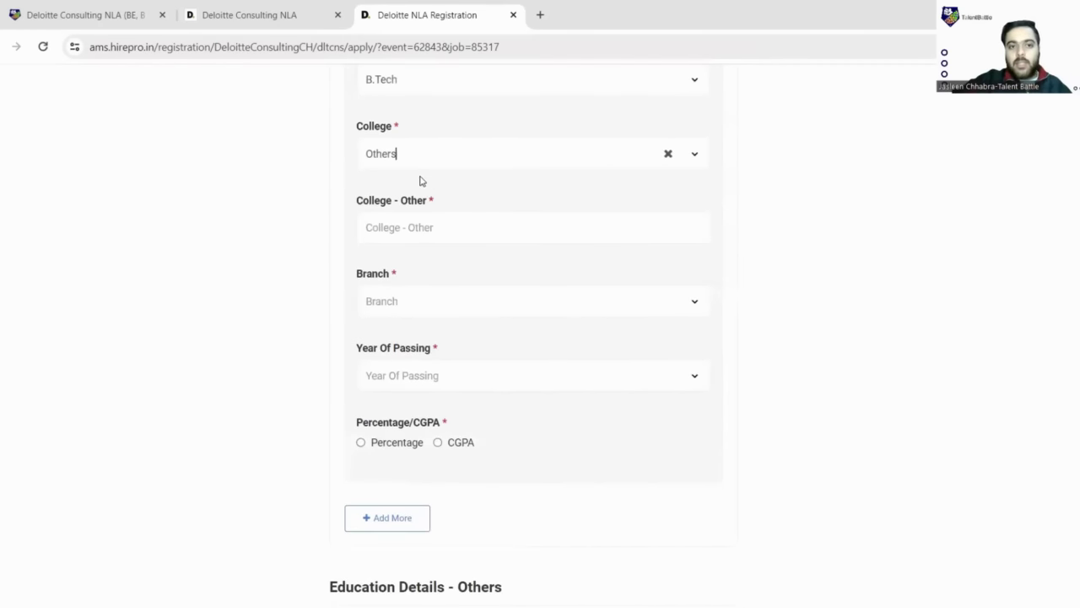
click(668, 156)
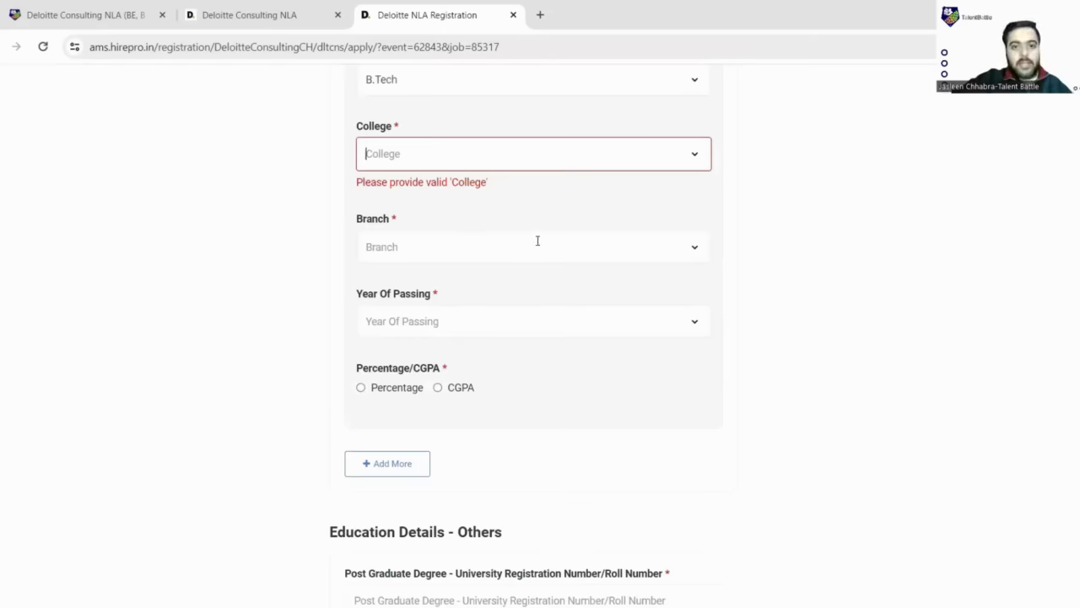
scroll(544, 243, down, 1)
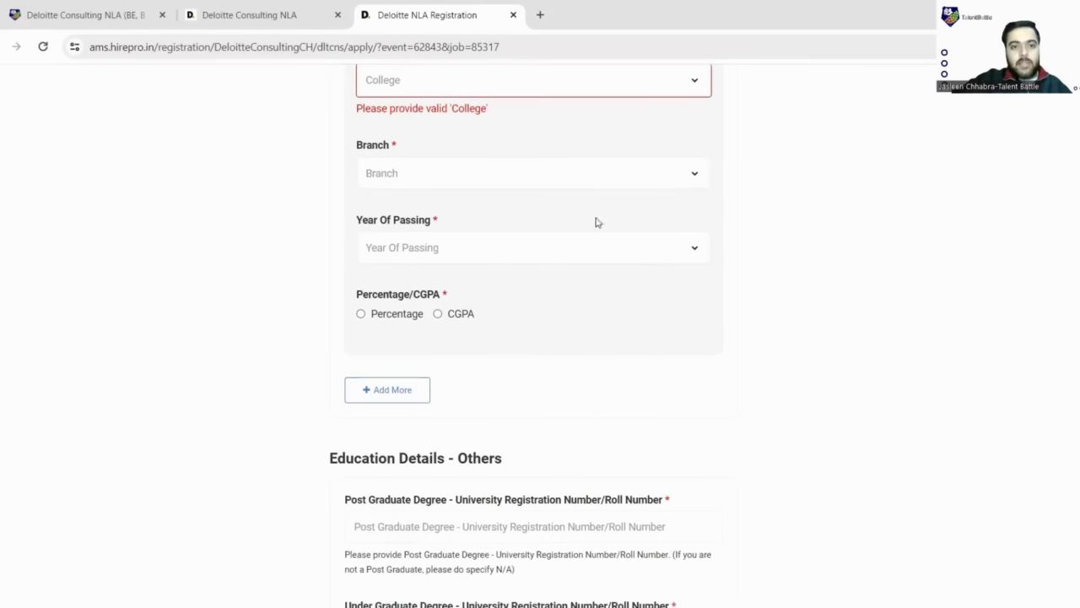
click(692, 175)
scroll(425, 222, down, 1)
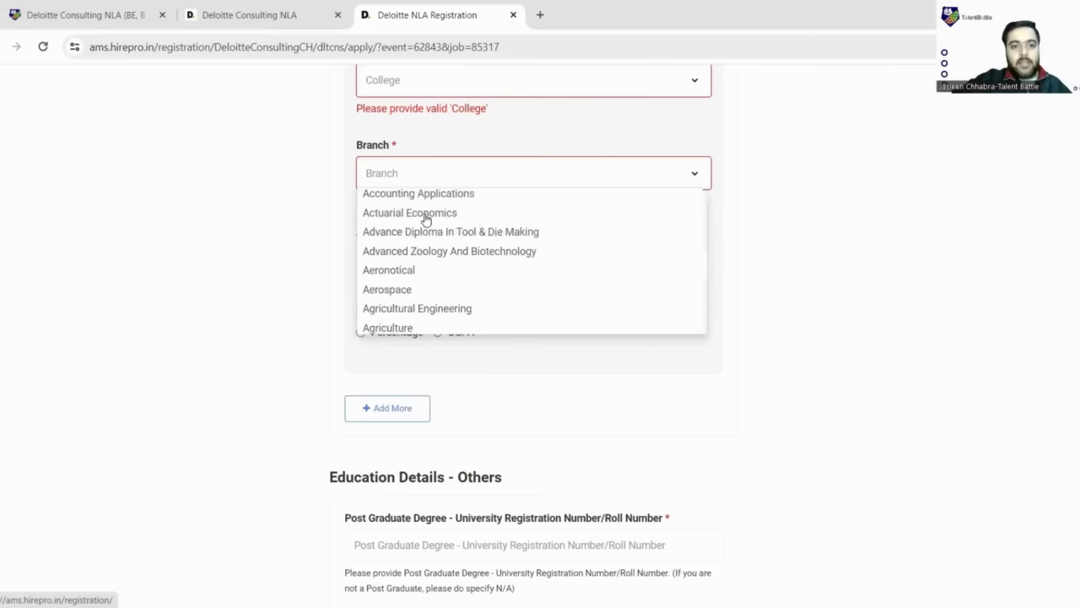
- Set the branch to Information Technology and the year of passing to 2024
click(436, 169)
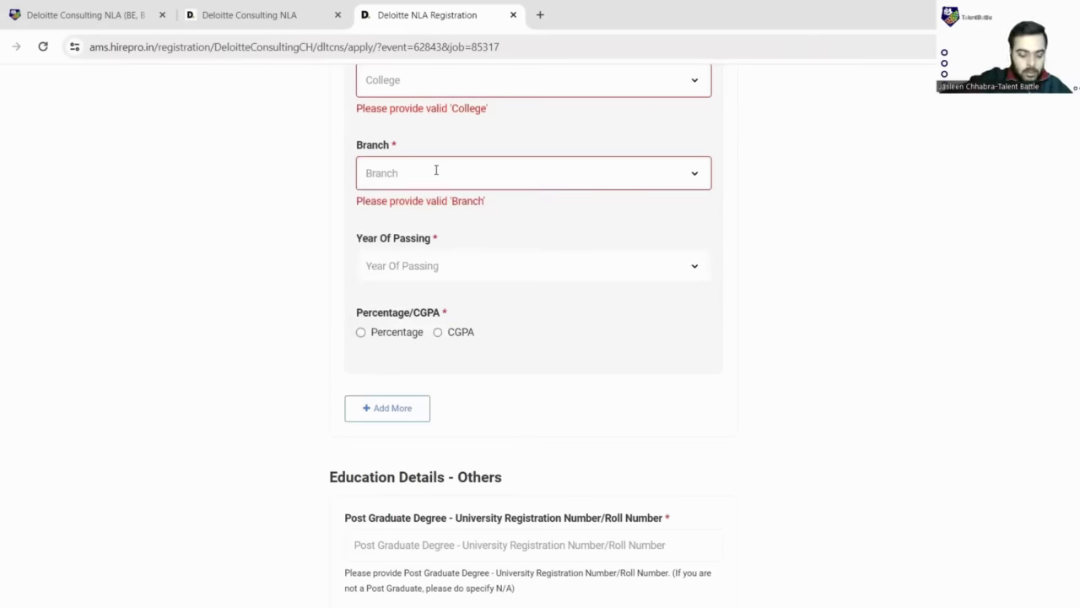
text(Inf)
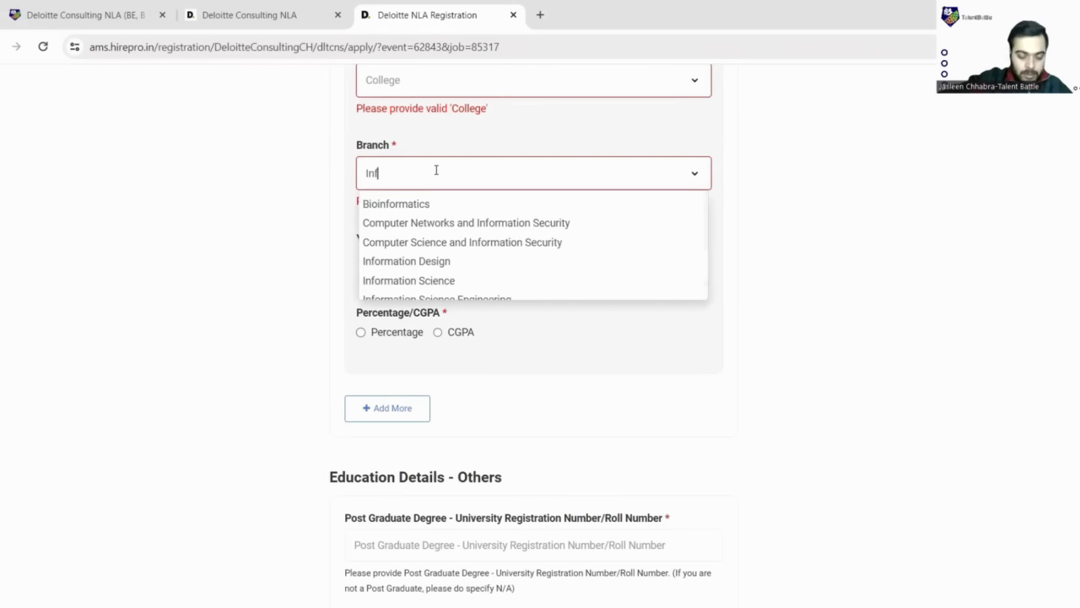
text(ormation )
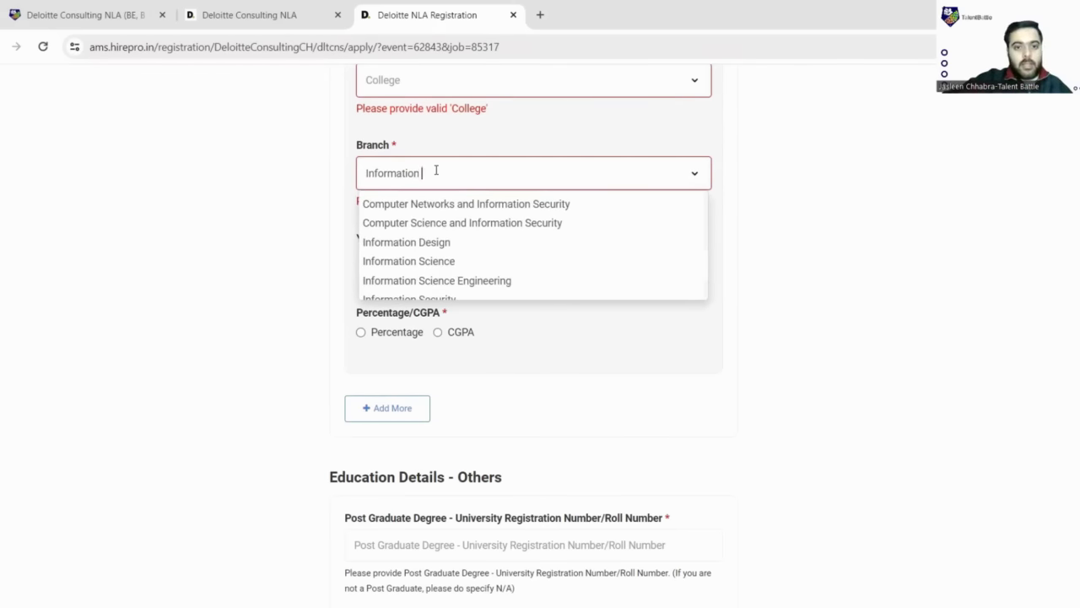
text(Tec)
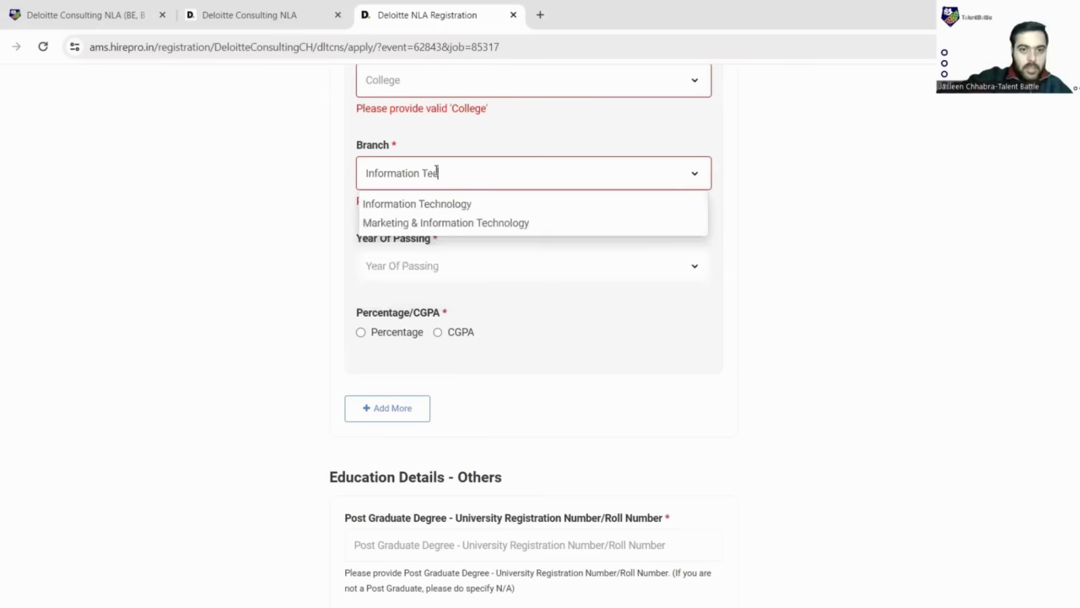
click(437, 204)
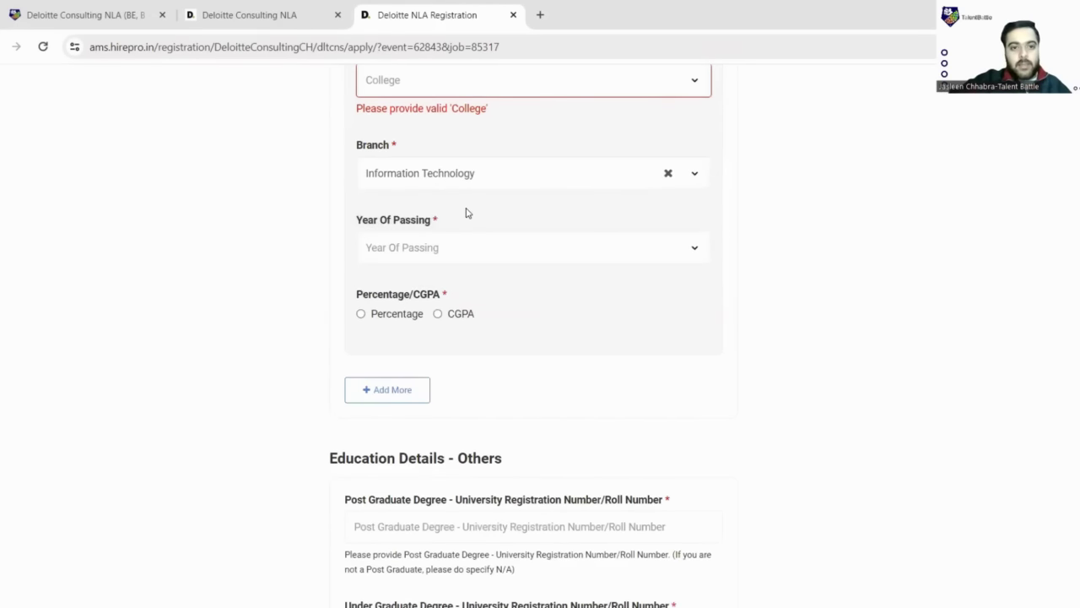
scroll(567, 182, down, 1)
click(580, 179)
text(2024)
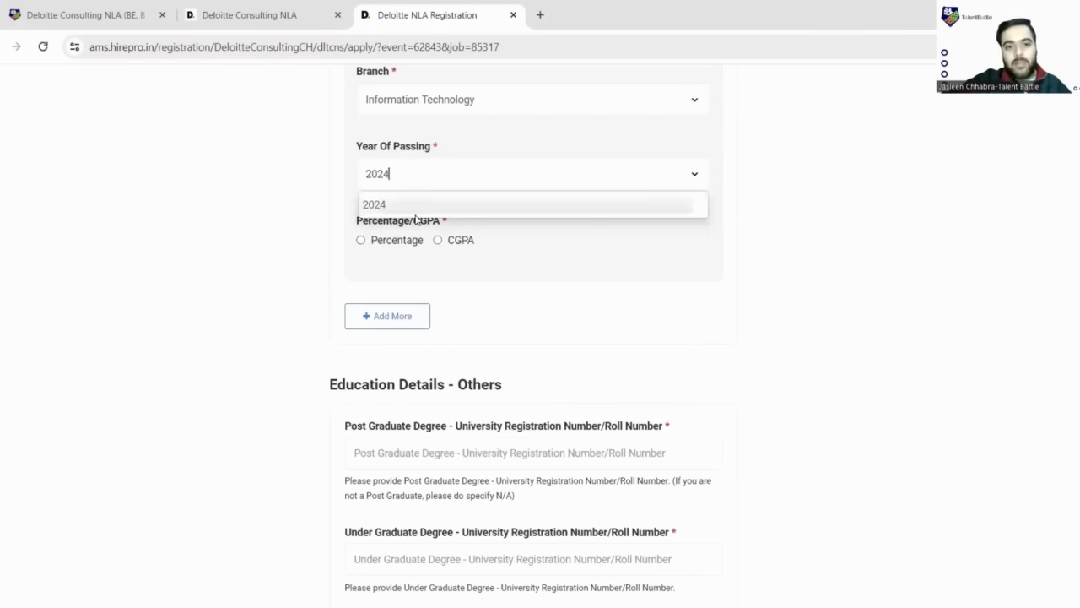
click(401, 211)
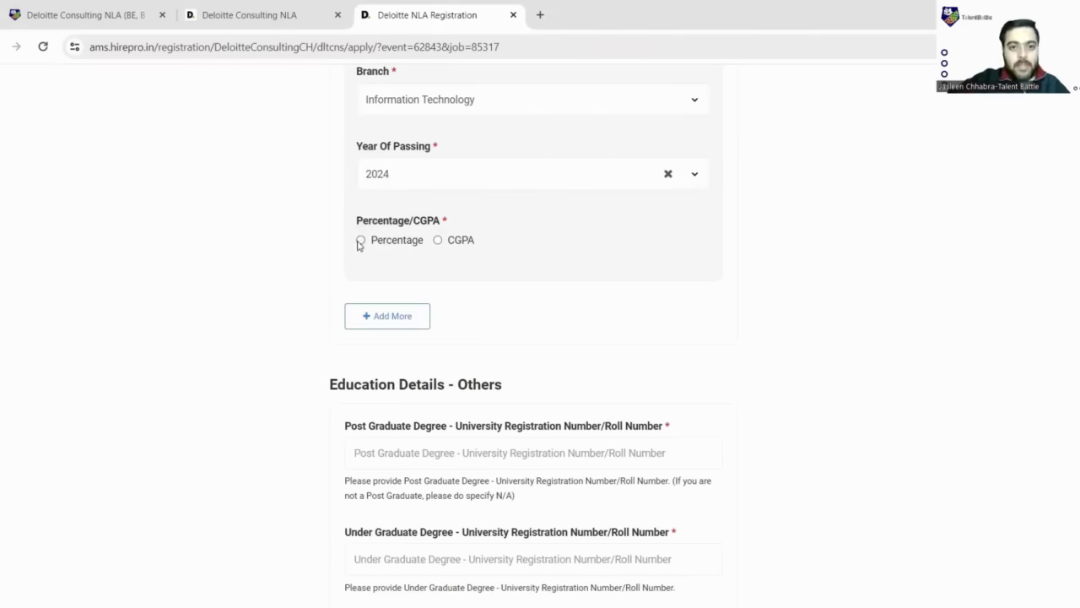
- Report the score as CGPA and enter 8.6
click(438, 242)
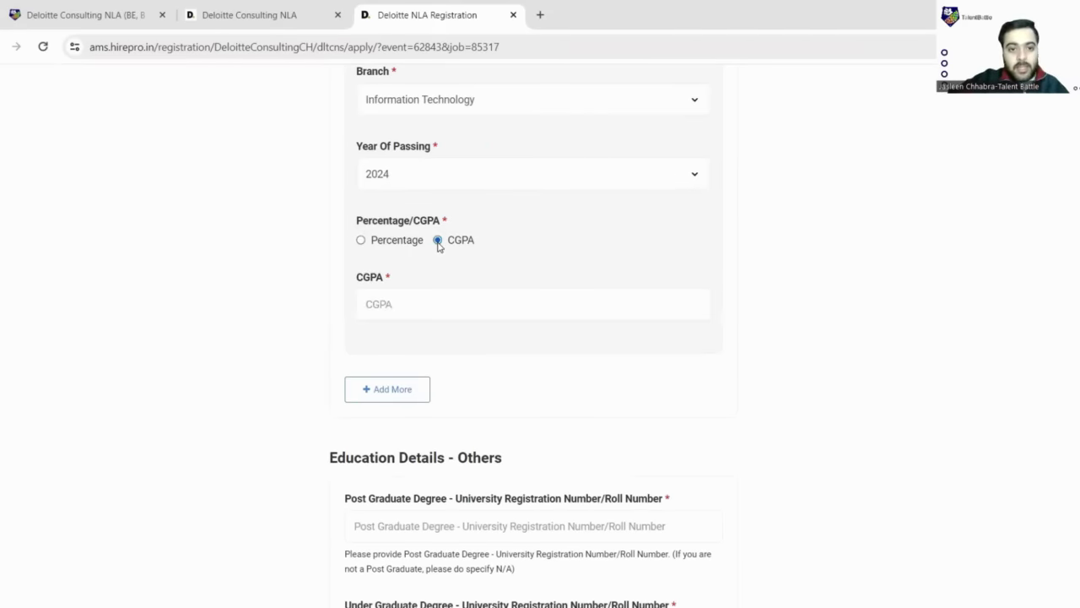
click(398, 303)
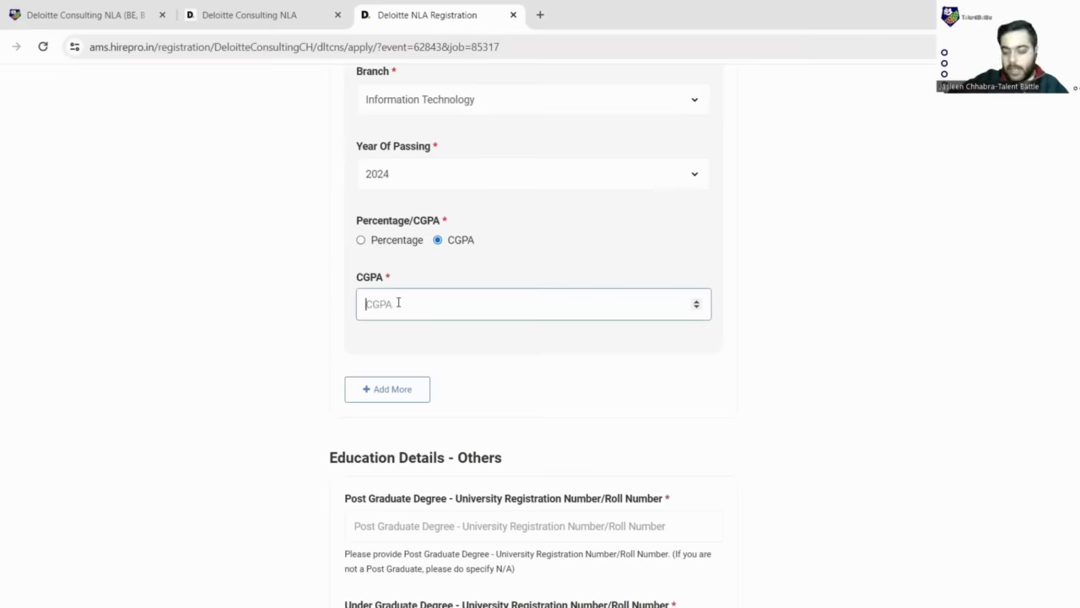
text(8.6)
click(447, 366)
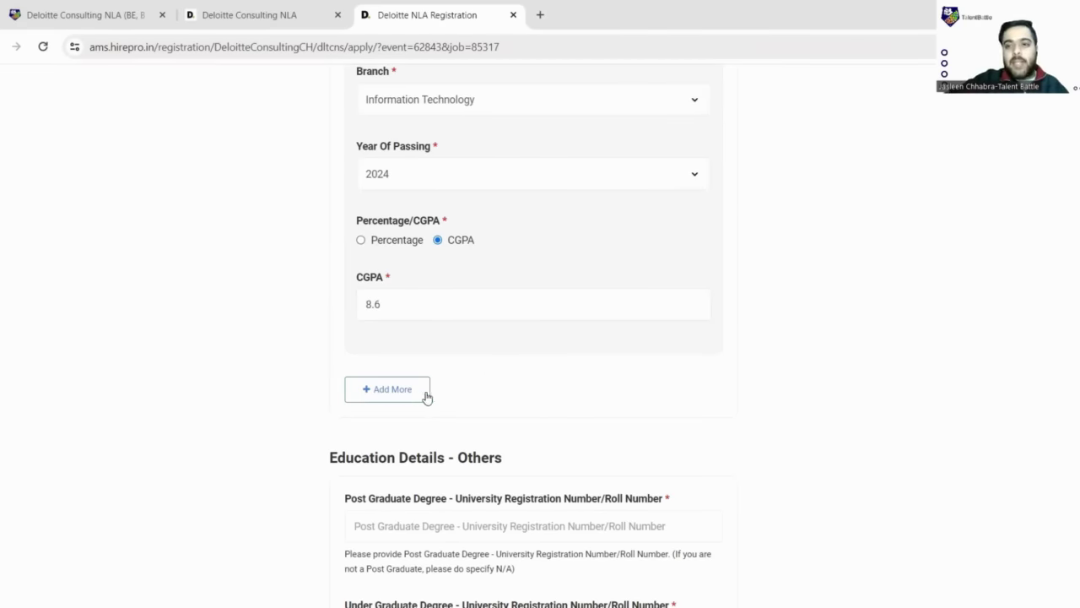
scroll(425, 395, down, 1)
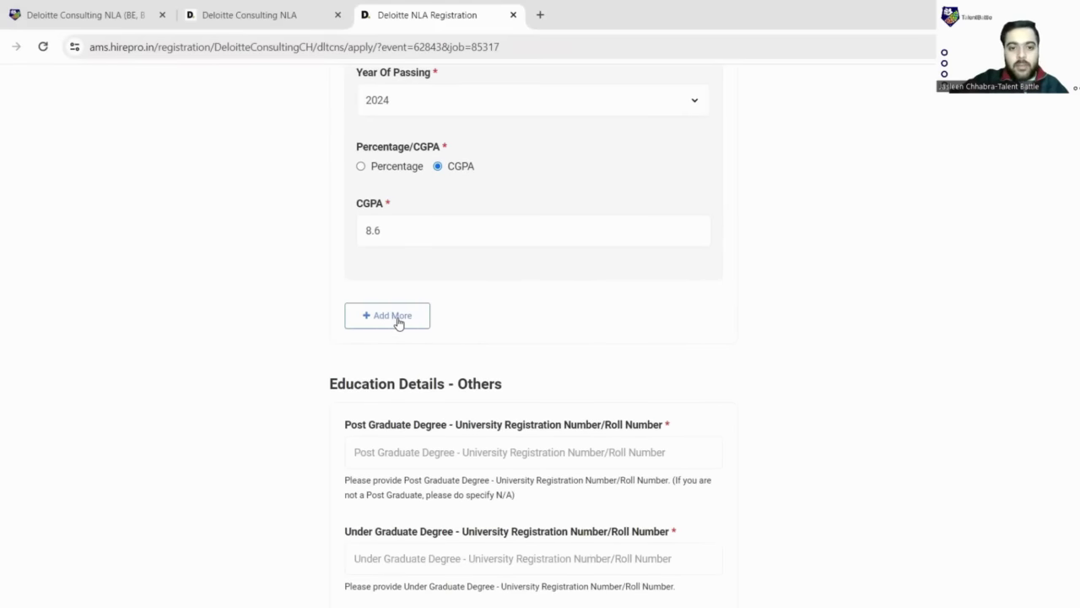
- Search 'Chandigarh E' and set the college to CEG Landran - Chandigarh Engineering College - Landran
scroll(445, 325, up, 3)
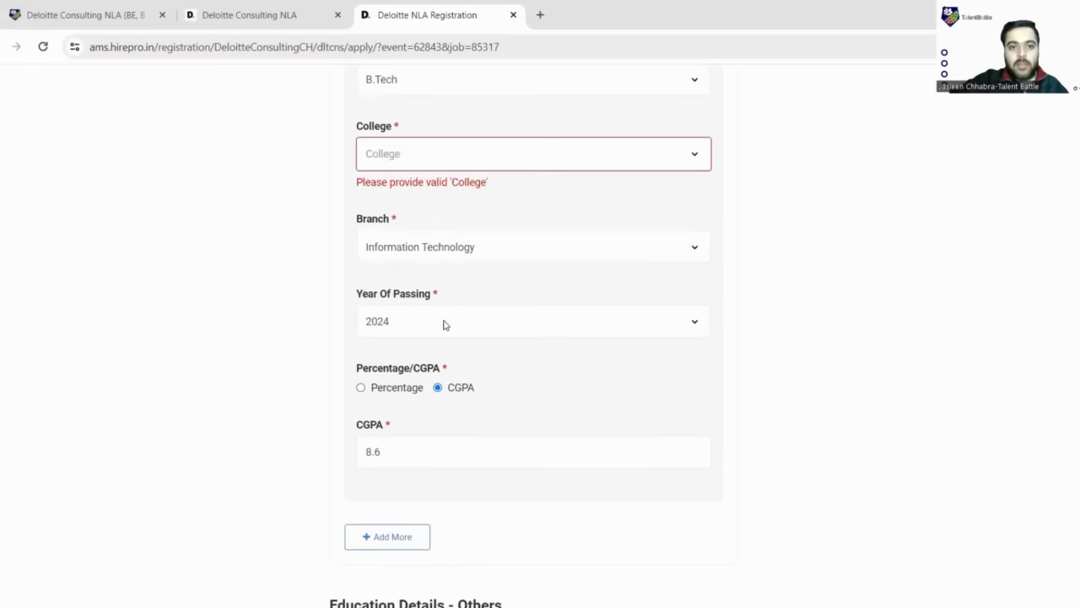
scroll(445, 321, up, 4)
scroll(523, 304, down, 2)
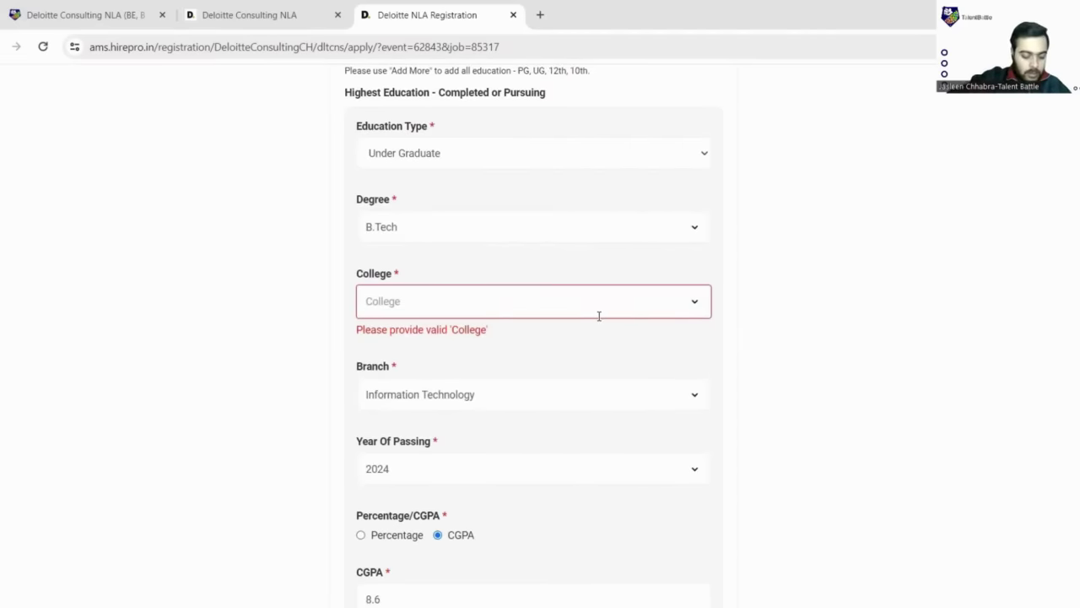
click(598, 316)
text(Chang)
key(BackSpace)
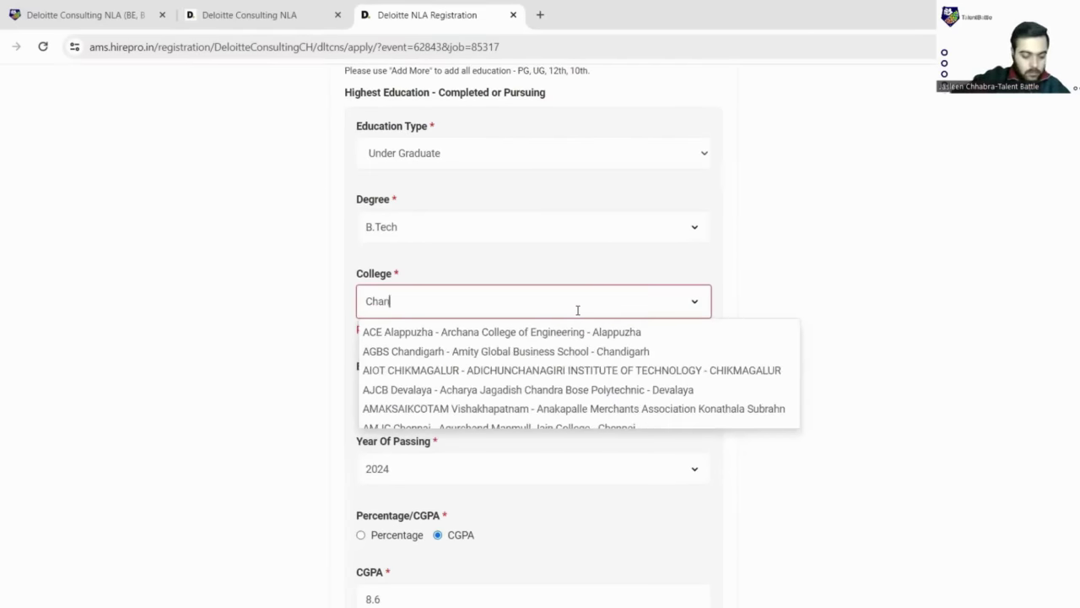
text(digarh )
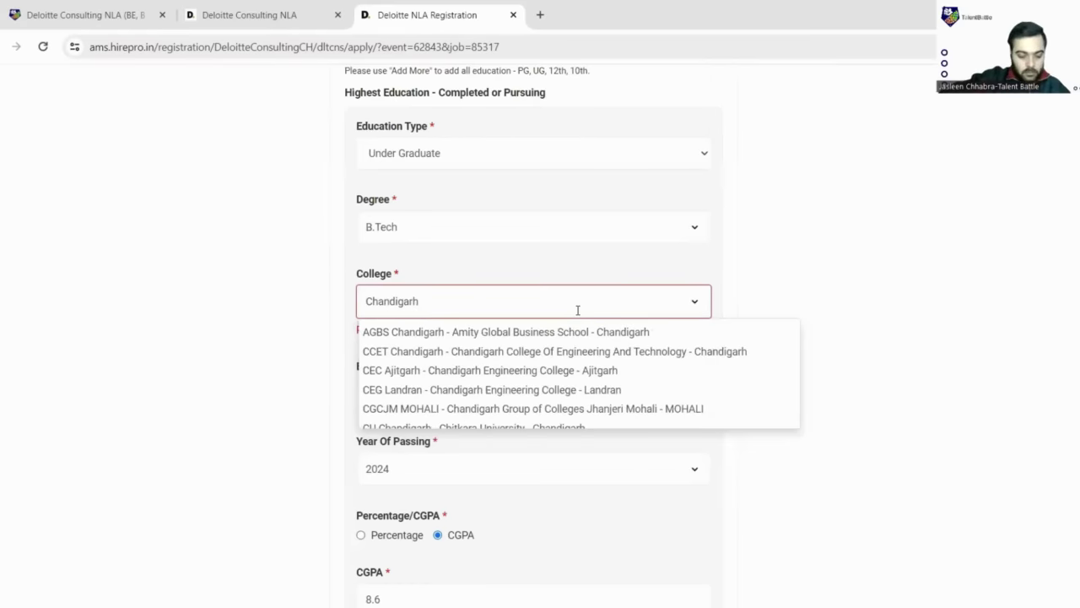
text(E)
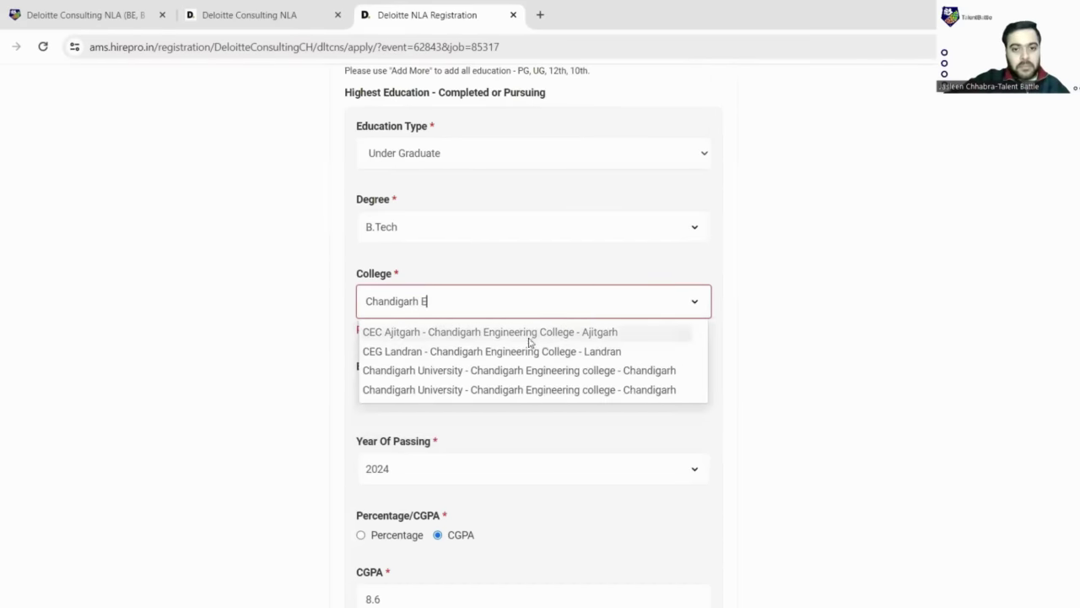
click(533, 351)
scroll(394, 374, down, 3)
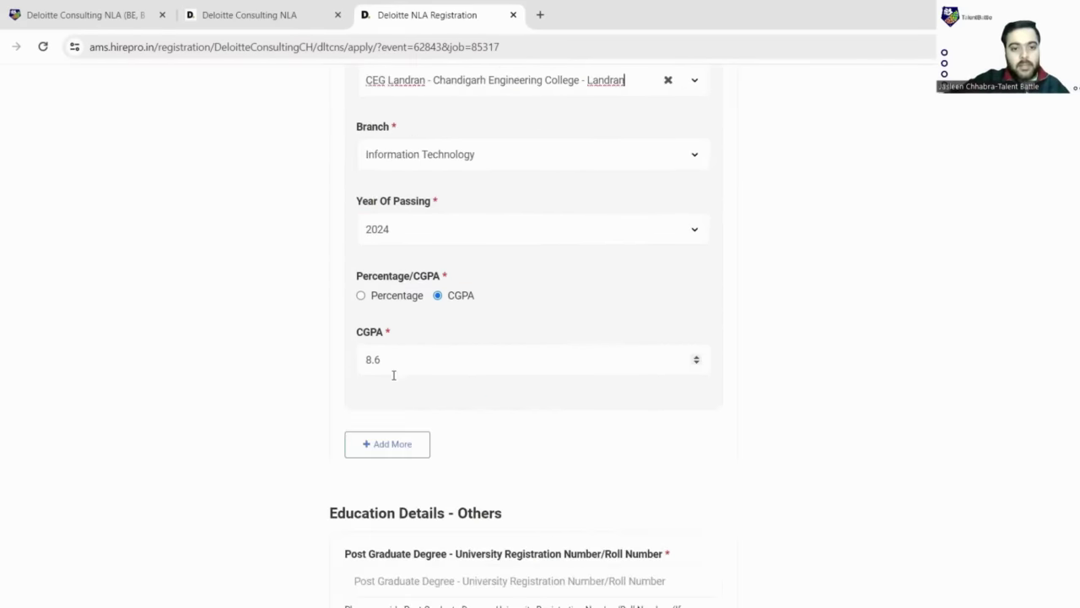
- Add a Previous Education entry with education type 12th/Diploma
click(400, 369)
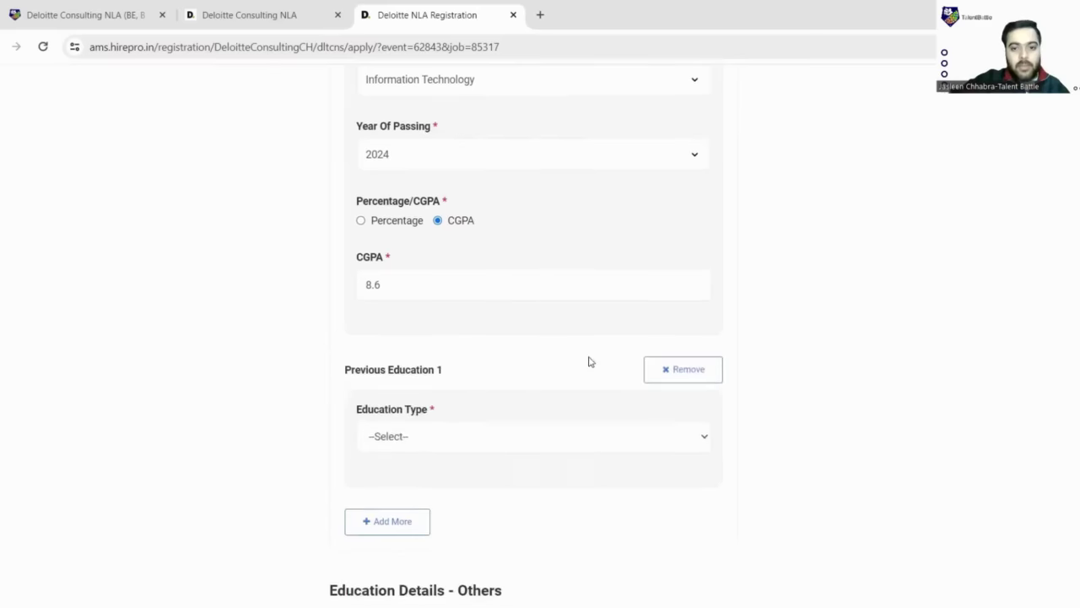
scroll(574, 321, down, 2)
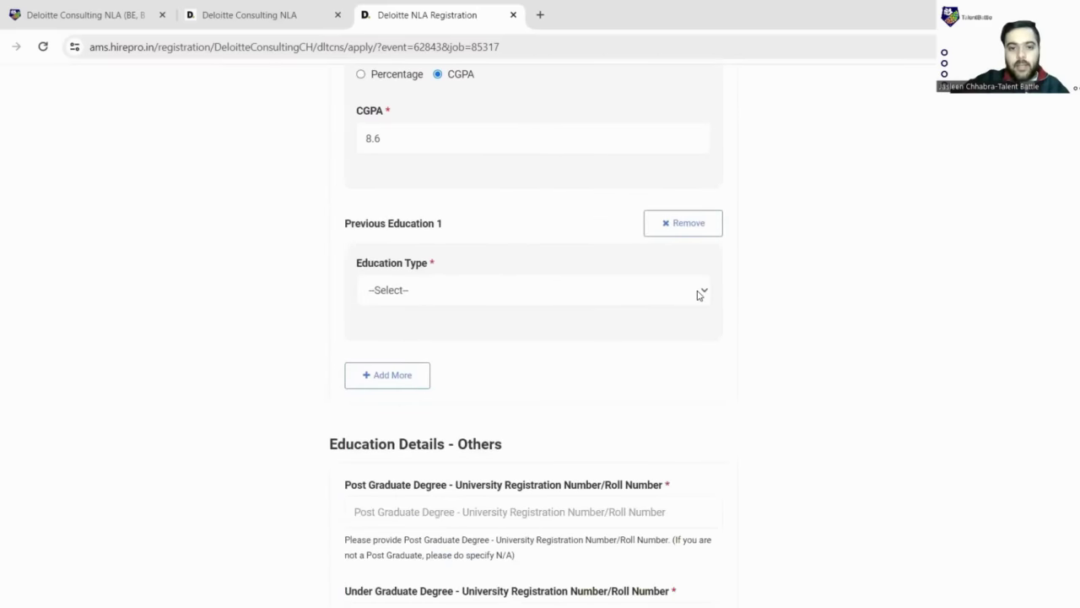
click(697, 294)
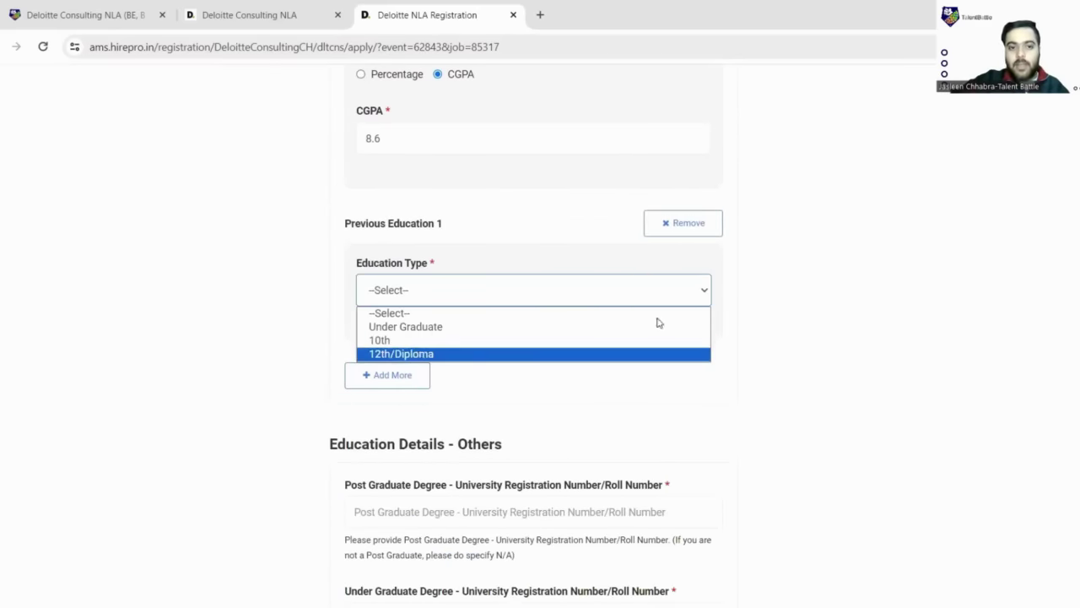
click(658, 353)
scroll(702, 265, down, 1)
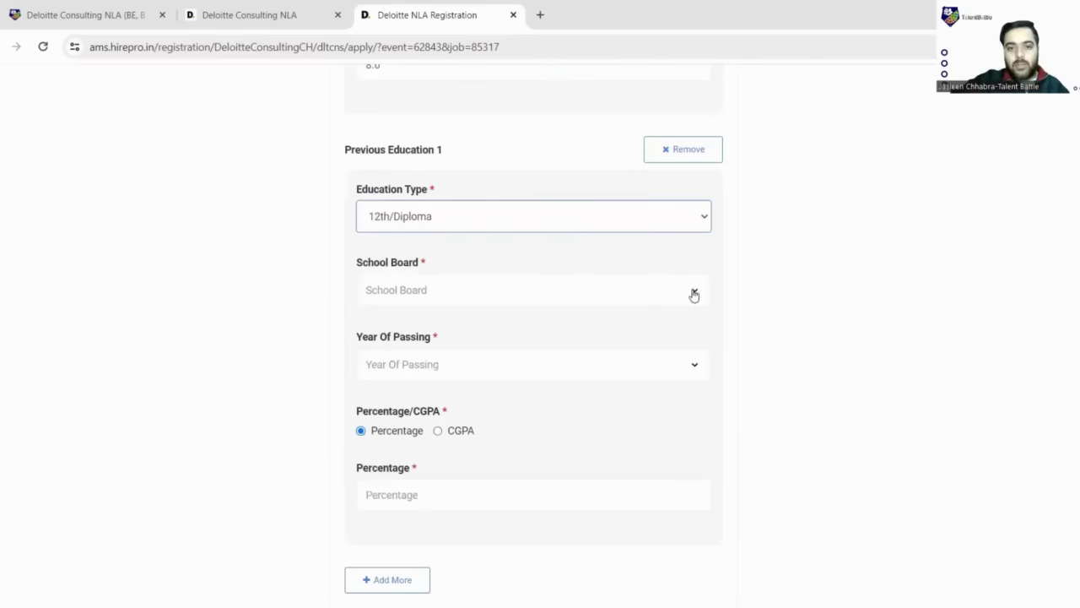
- Open the School Board list and browse its options, leaving the board blank
click(694, 293)
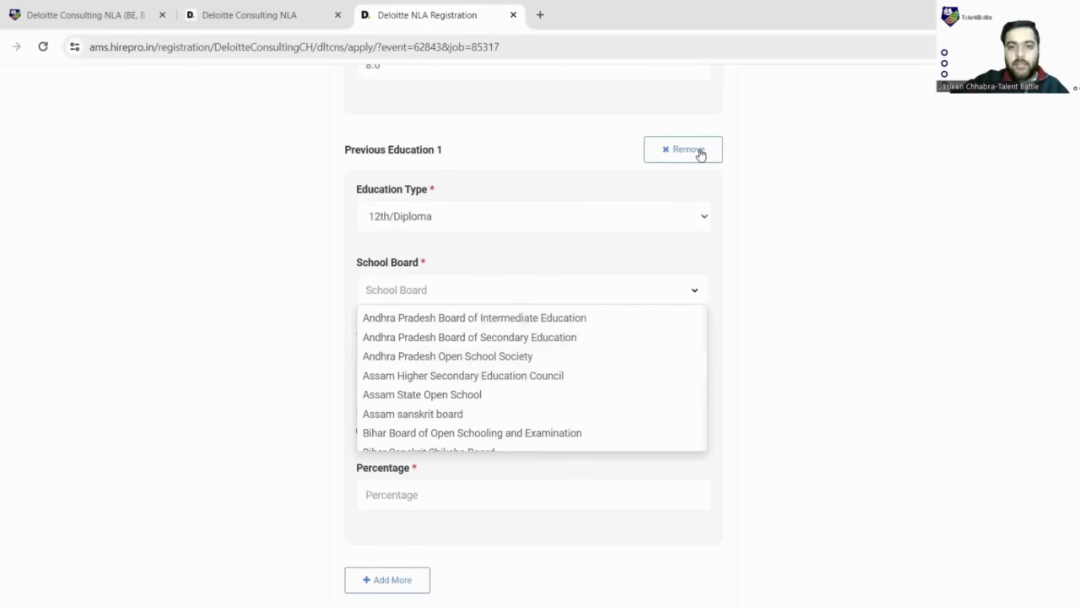
scroll(532, 194, down, 2)
scroll(530, 193, down, 3)
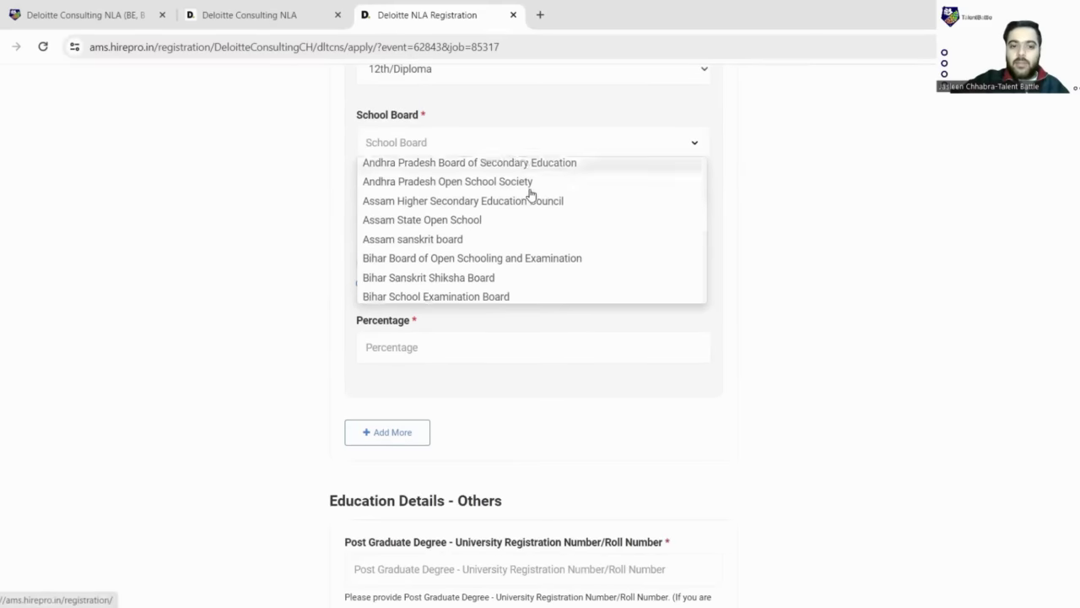
scroll(650, 164, up, 3)
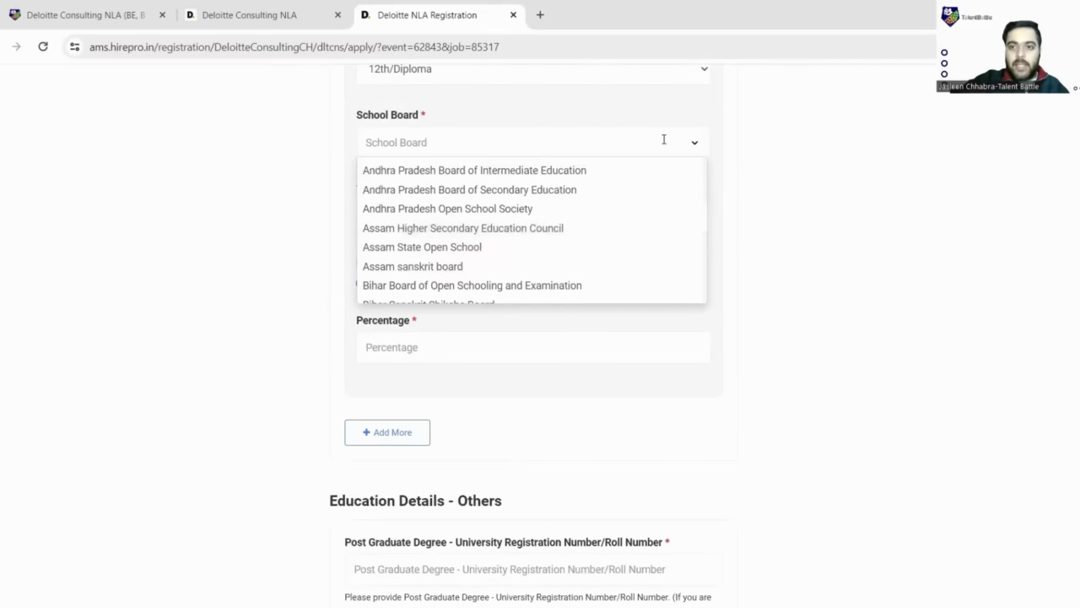
scroll(663, 152, down, 3)
scroll(701, 147, up, 5)
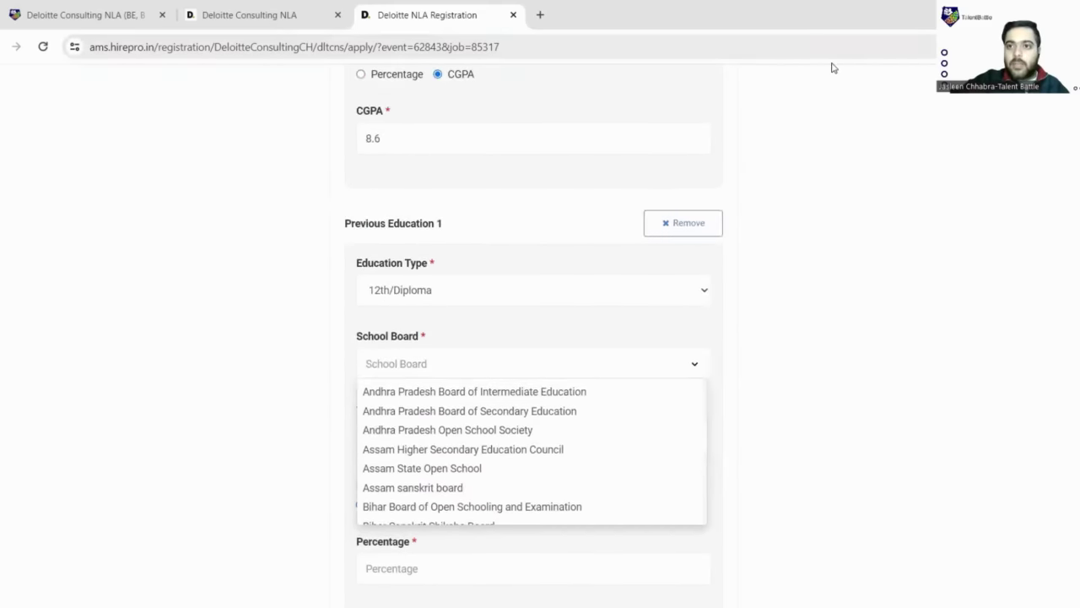
scroll(833, 67, down, 5)
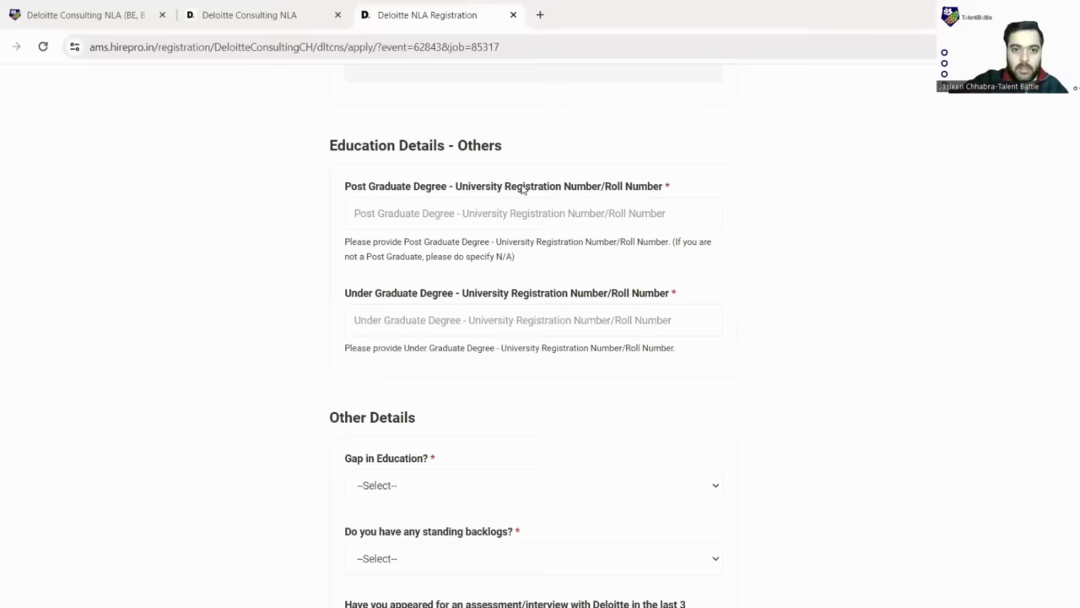
- Enter 'na' as the Post Graduate degree registration/roll number under Education Details - Others
drag(486, 189, 665, 187)
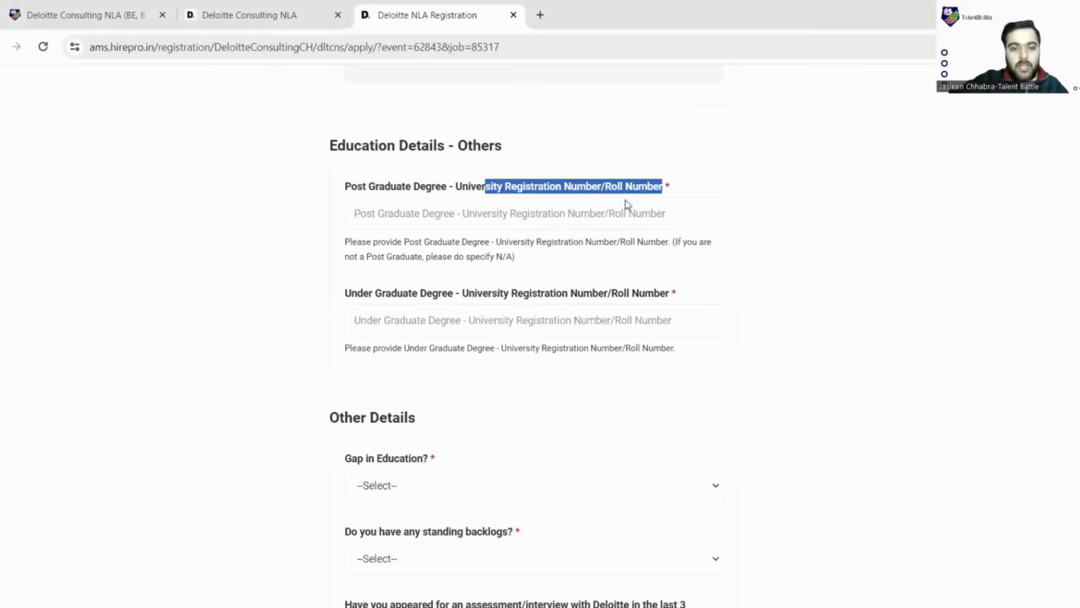
drag(351, 192, 468, 192)
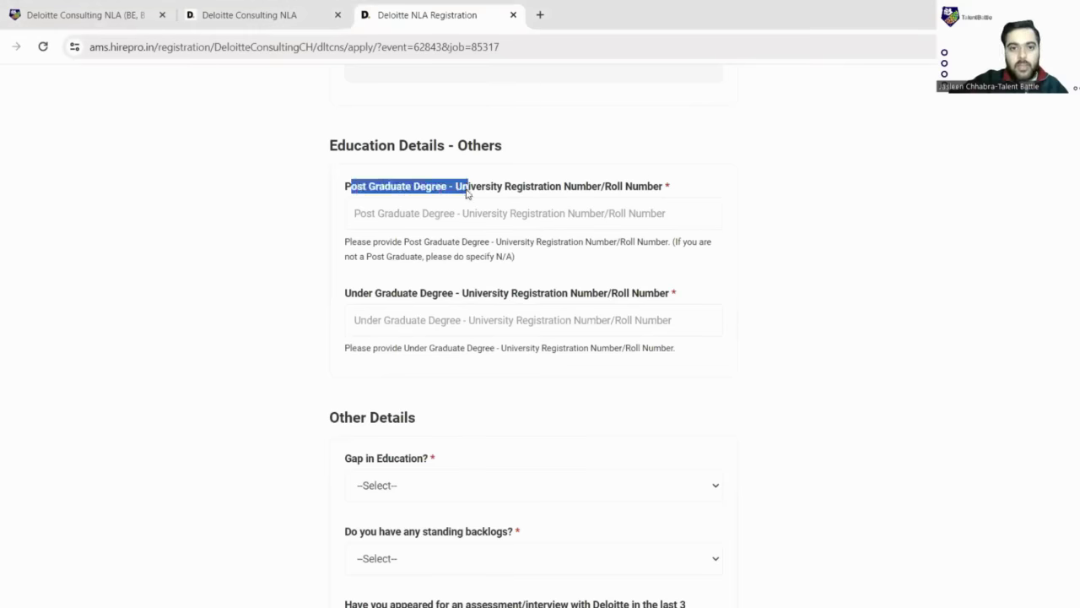
drag(346, 292, 501, 293)
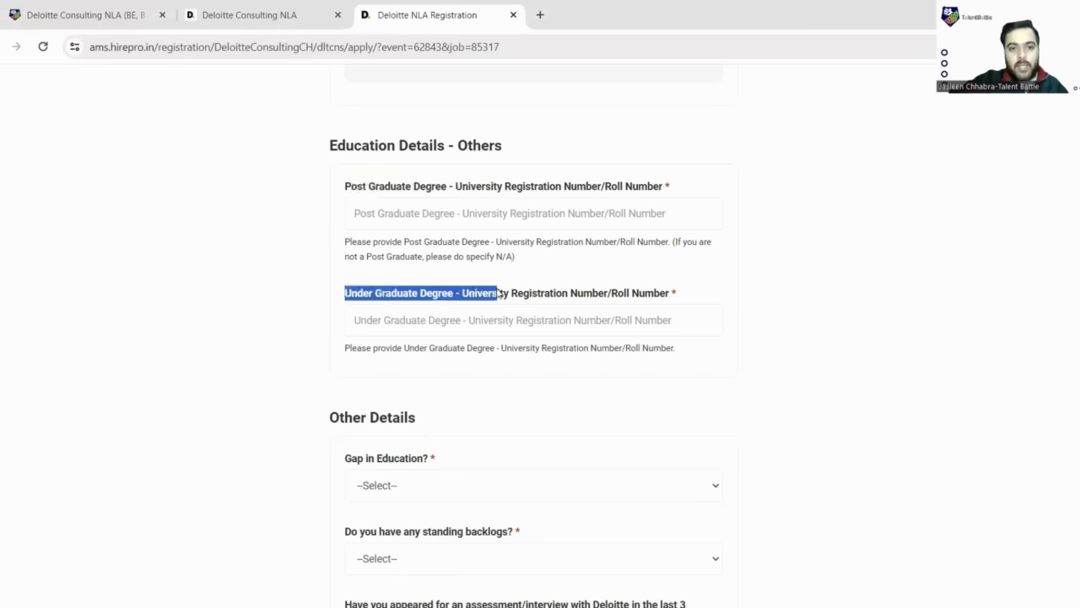
click(408, 213)
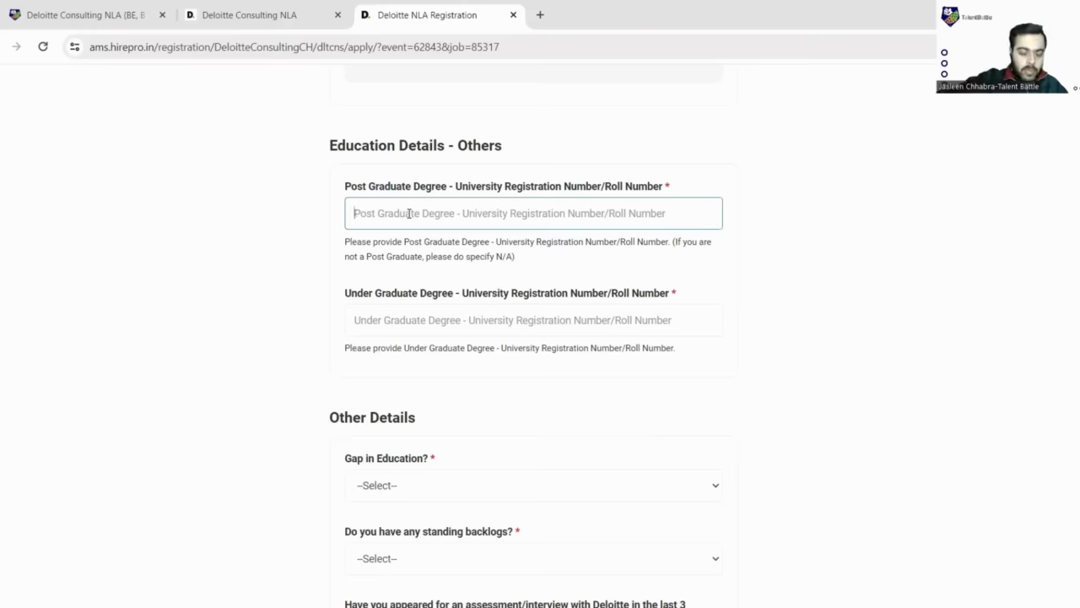
text(na)
double_click(409, 214)
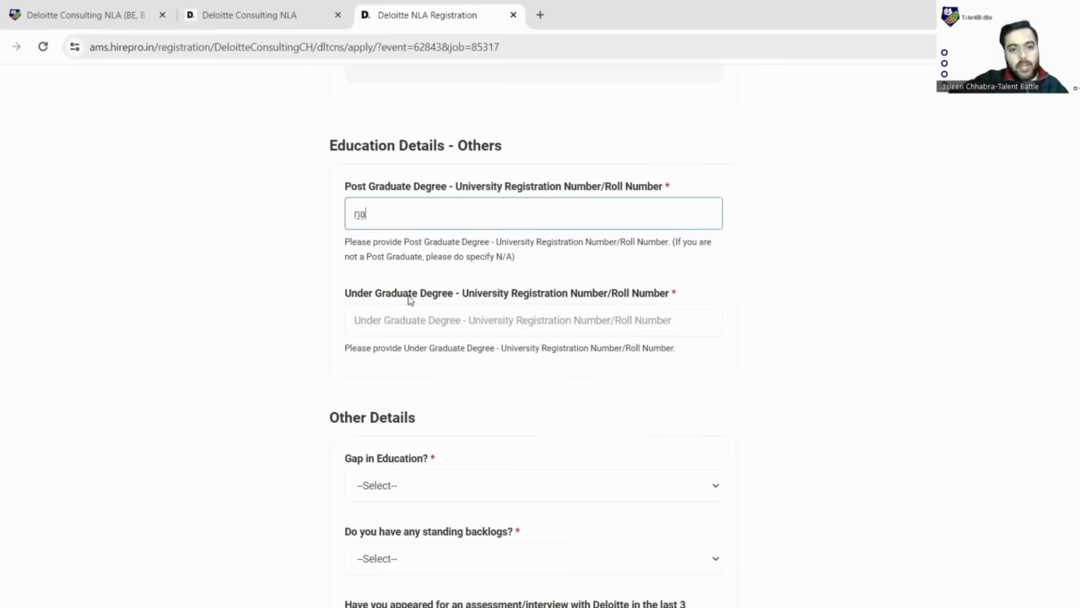
click(424, 321)
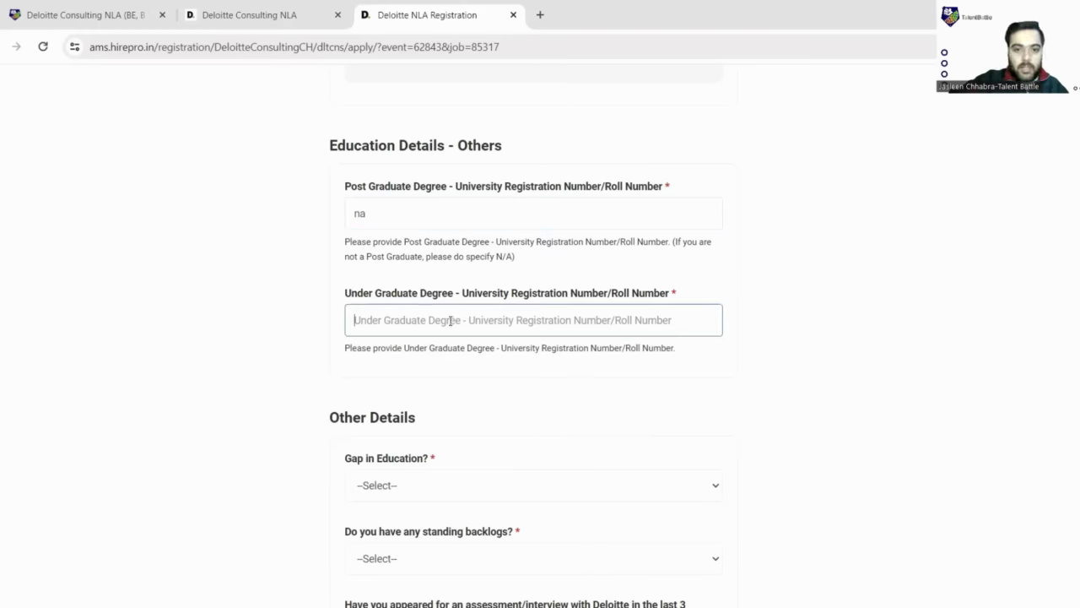
scroll(467, 320, down, 3)
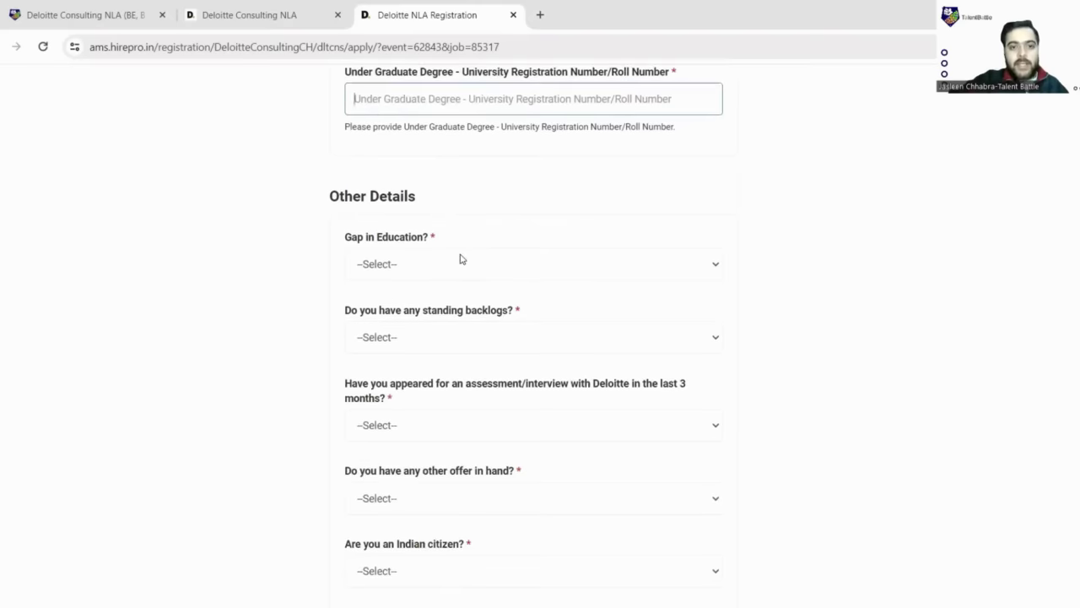
scroll(570, 203, down, 1)
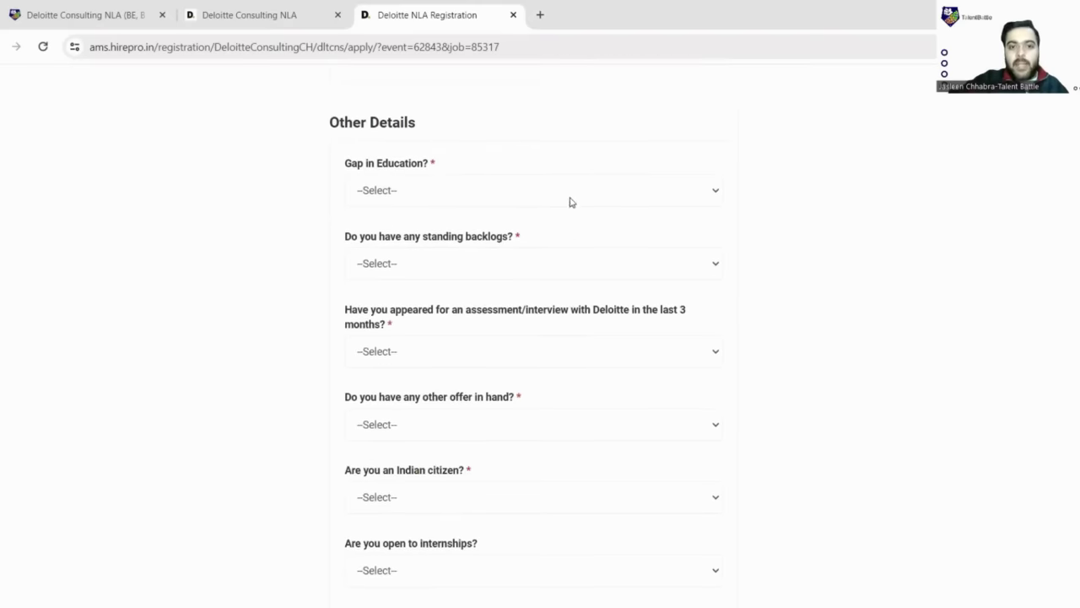
- Answer No Gap/ Less than 1 academic year, then No to backlogs, recent Deloitte assessment and other offers
click(708, 195)
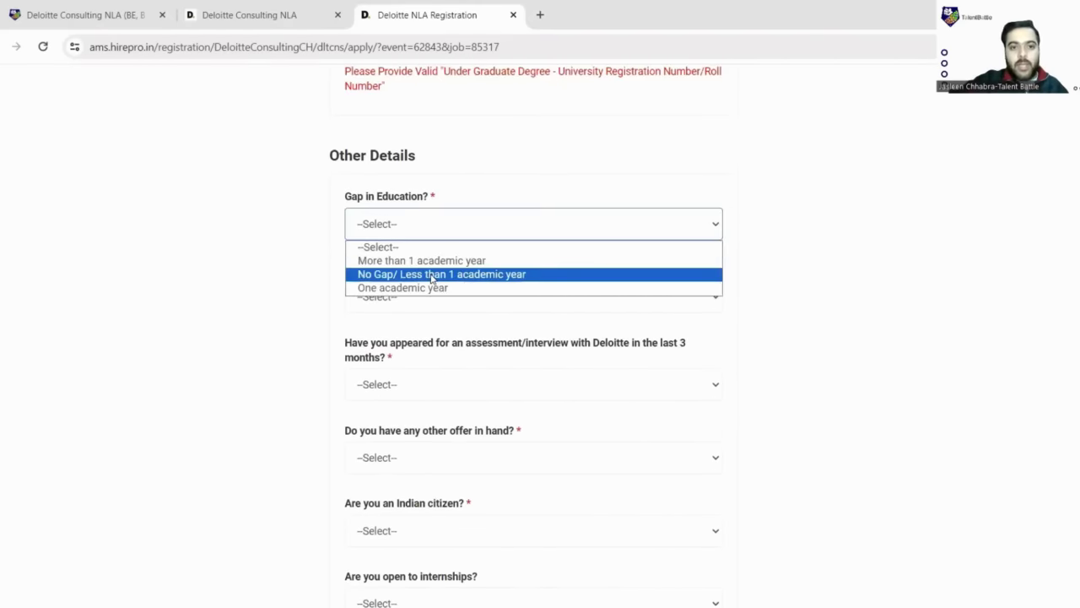
click(433, 275)
scroll(438, 274, down, 1)
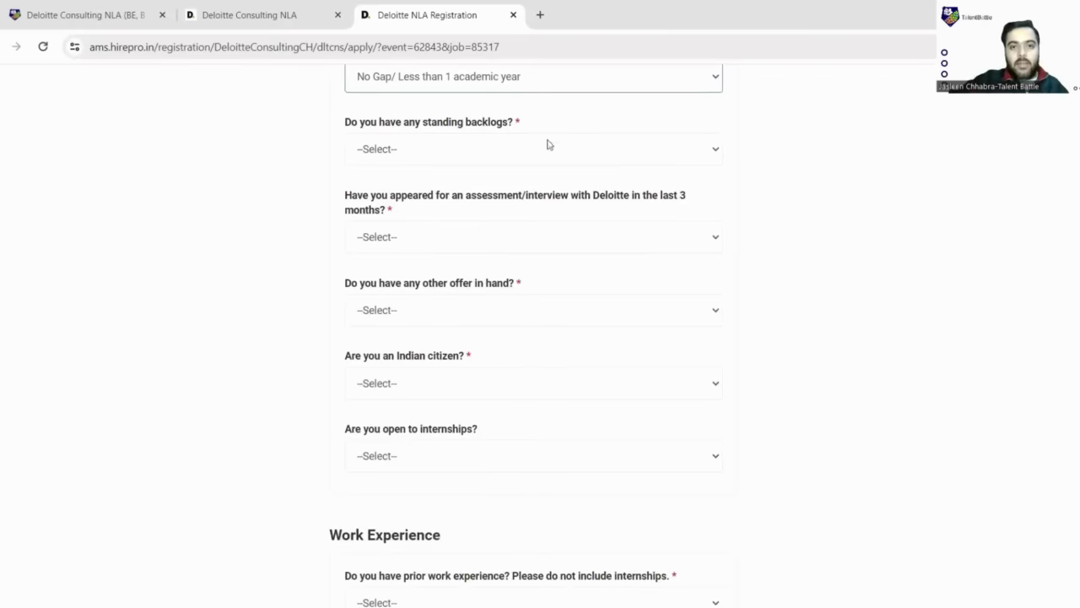
click(644, 152)
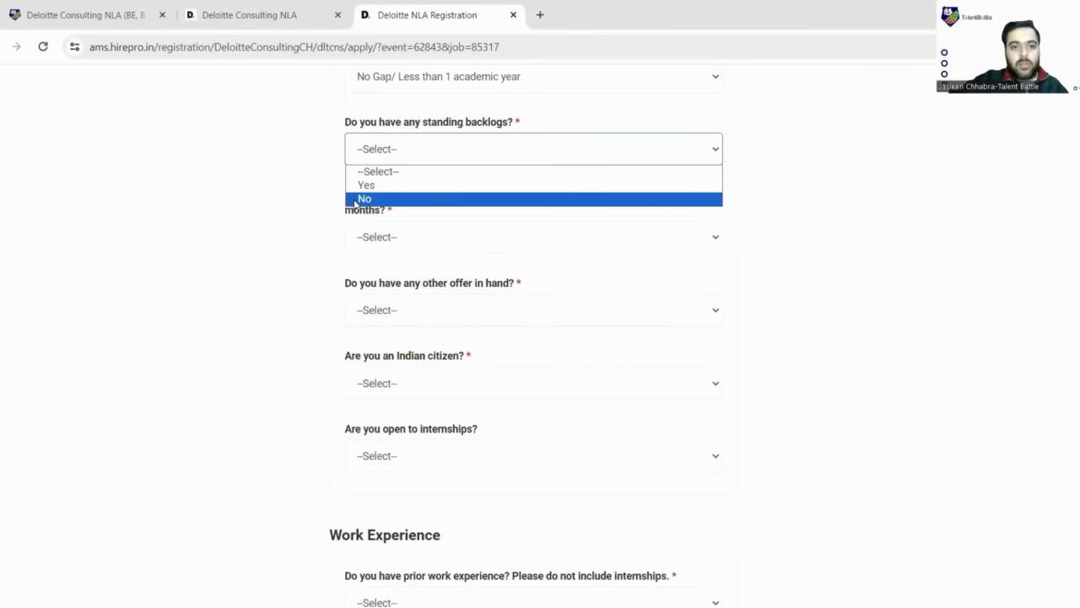
click(435, 197)
scroll(440, 183, down, 1)
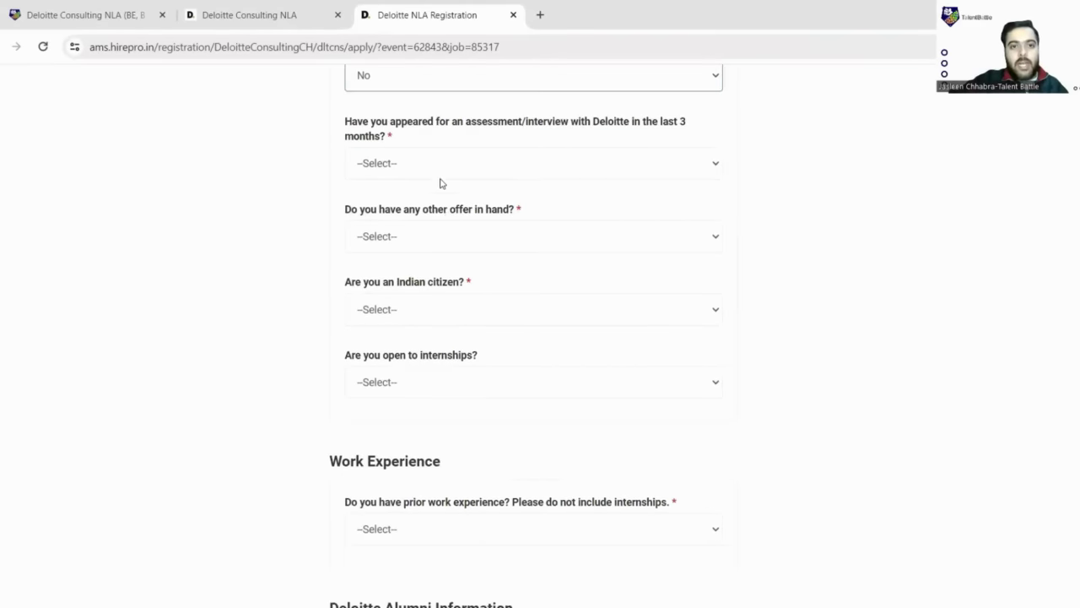
click(572, 167)
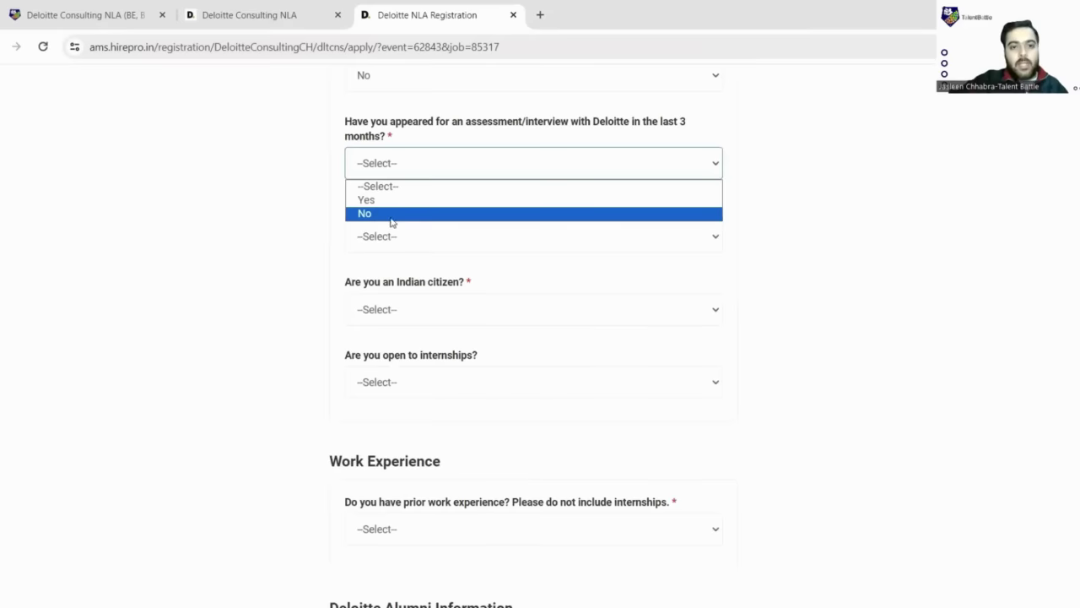
click(391, 216)
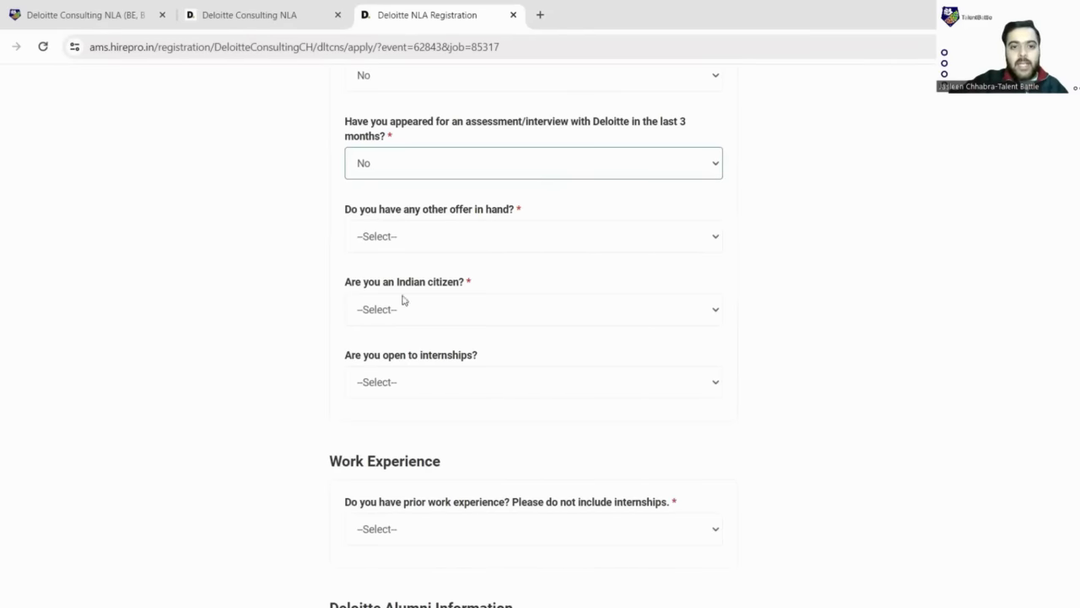
click(404, 238)
click(405, 287)
scroll(376, 222, down, 1)
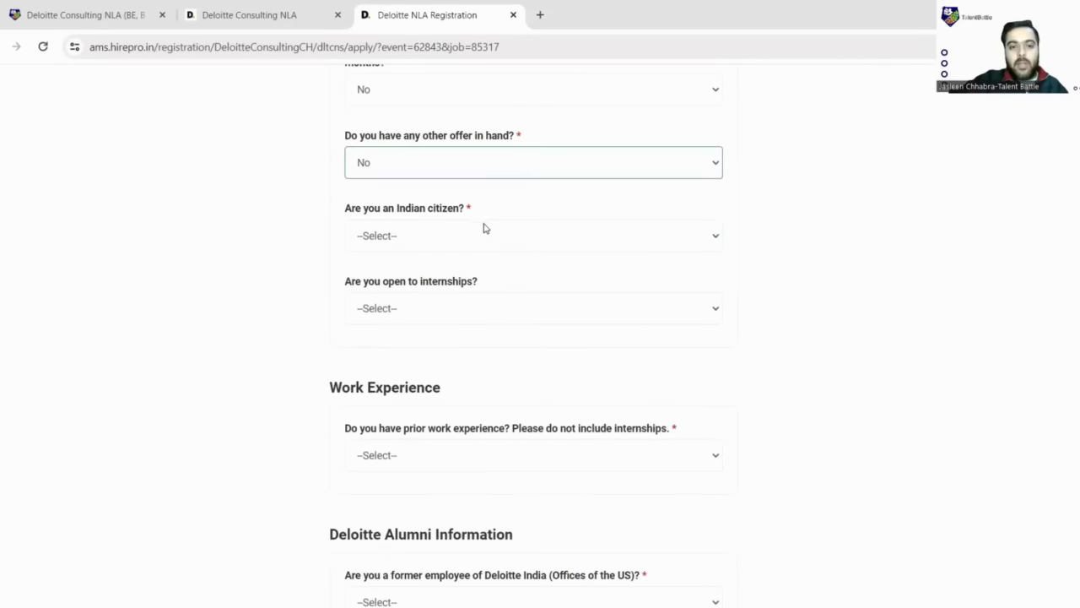
- Answer Yes to being an Indian citizen and Yes to being open to internships
click(408, 249)
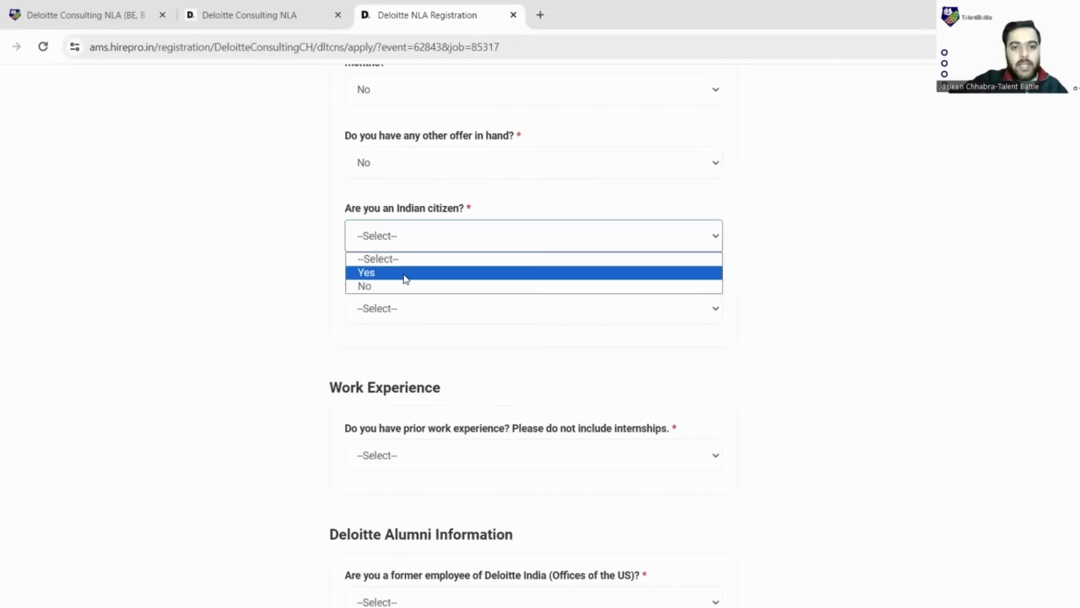
click(406, 276)
scroll(404, 279, down, 1)
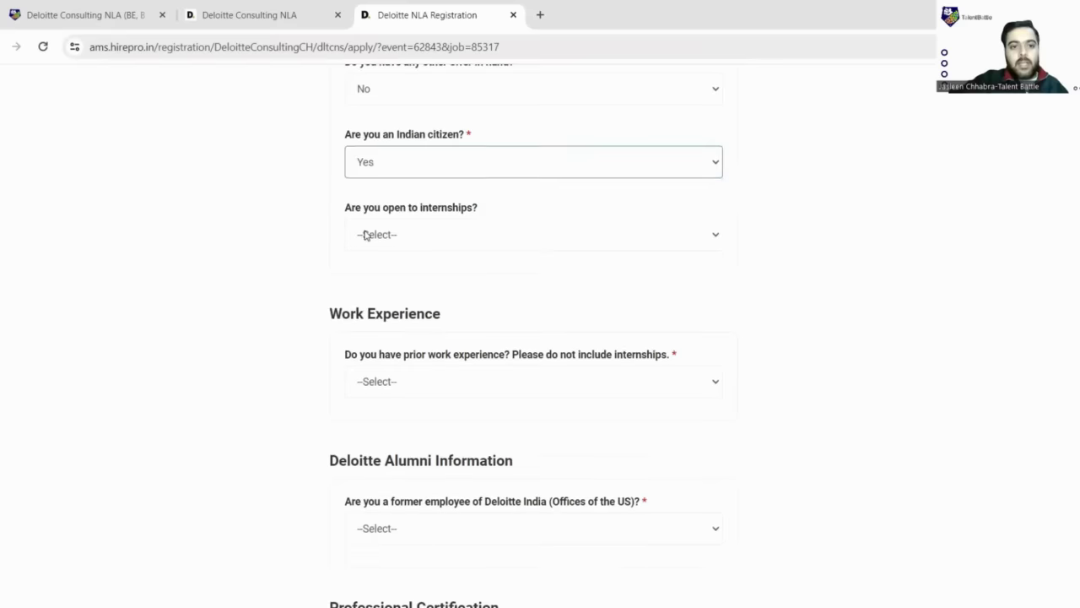
click(486, 241)
click(402, 273)
scroll(376, 265, down, 1)
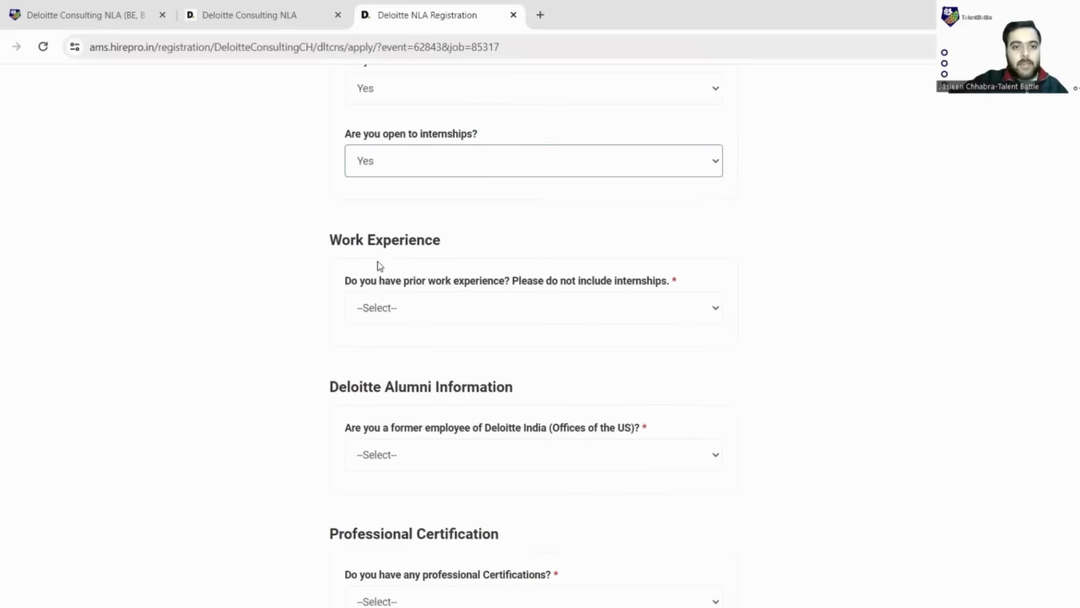
scroll(413, 244, down, 1)
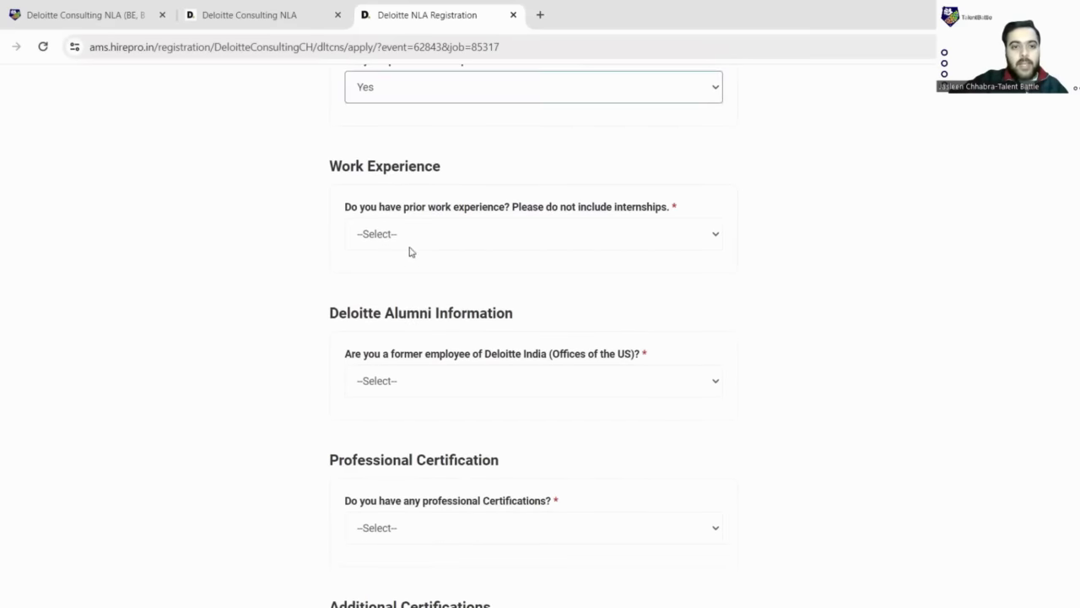
- Answer No to prior work experience and No to being a former Deloitte employee
click(556, 241)
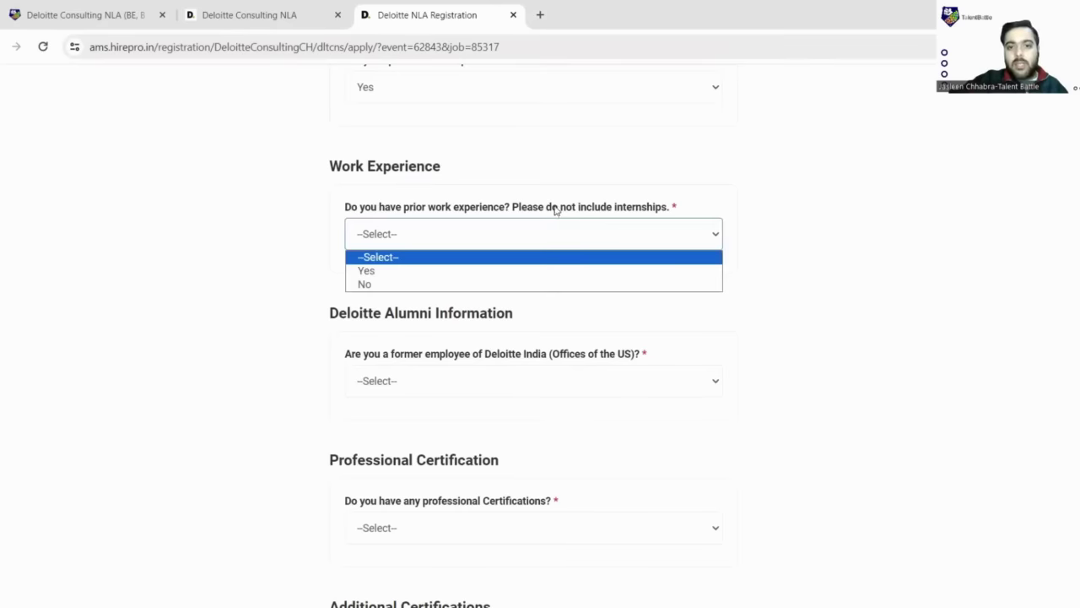
drag(668, 206, 546, 207)
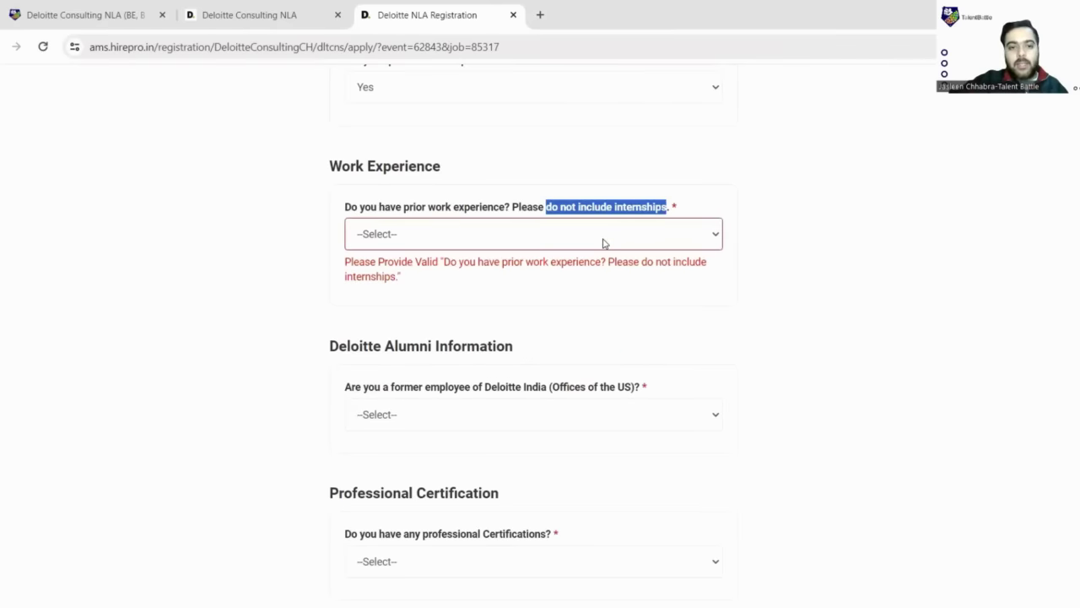
click(603, 243)
click(372, 282)
scroll(414, 275, down, 2)
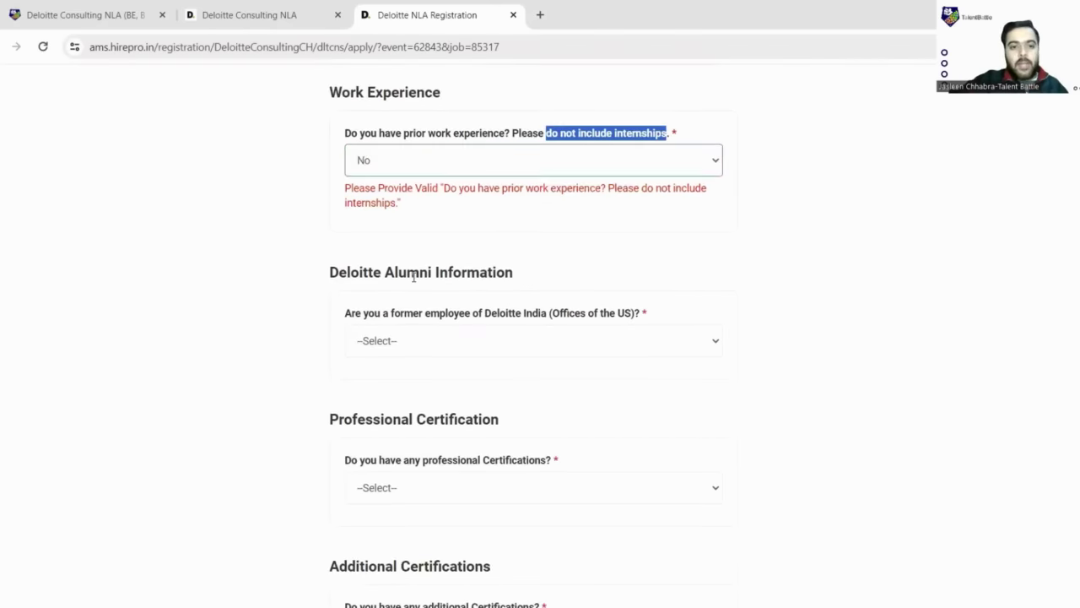
scroll(413, 211, down, 2)
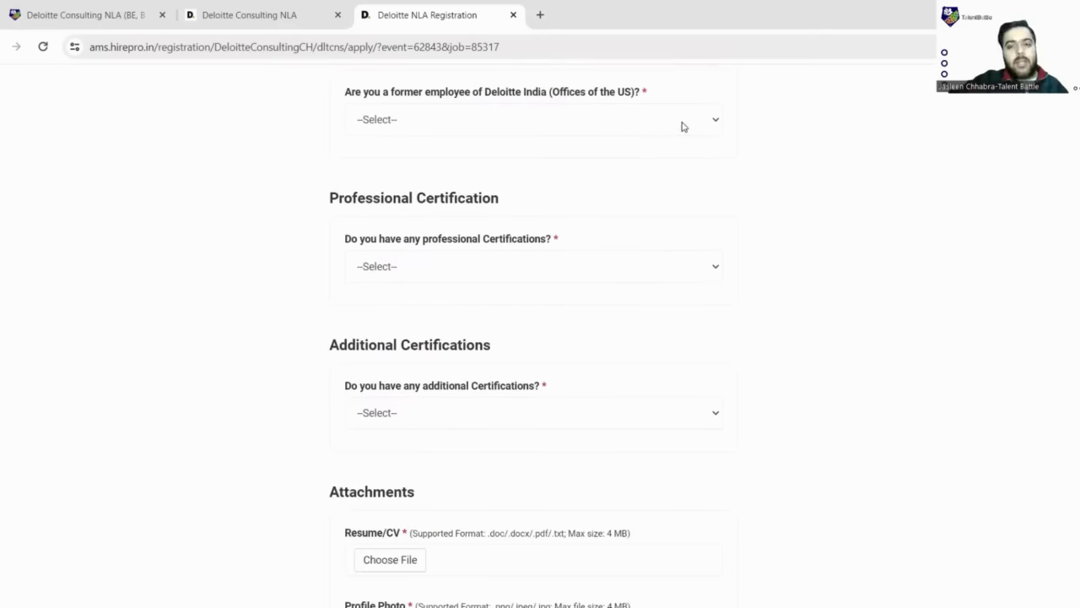
click(683, 127)
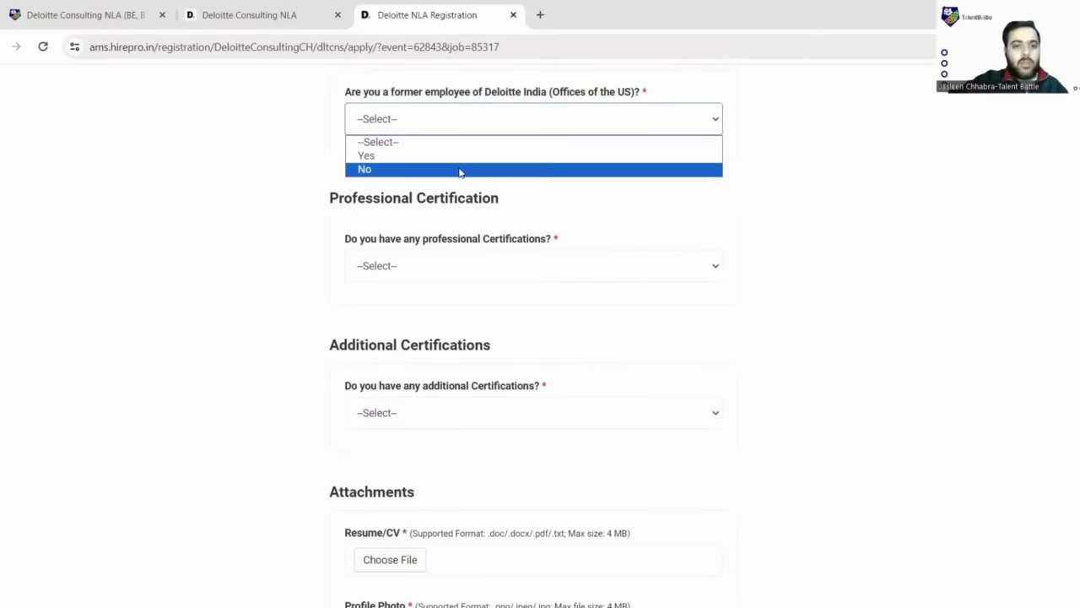
click(460, 173)
- Answer No to professional certifications and Yes to additional certifications
scroll(430, 202, down, 1)
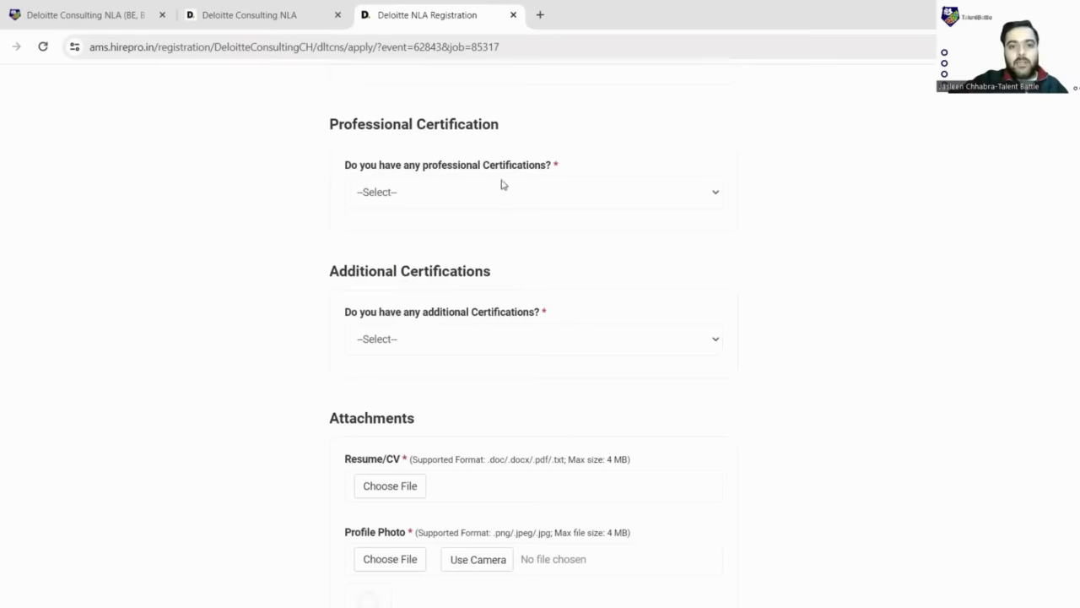
click(544, 195)
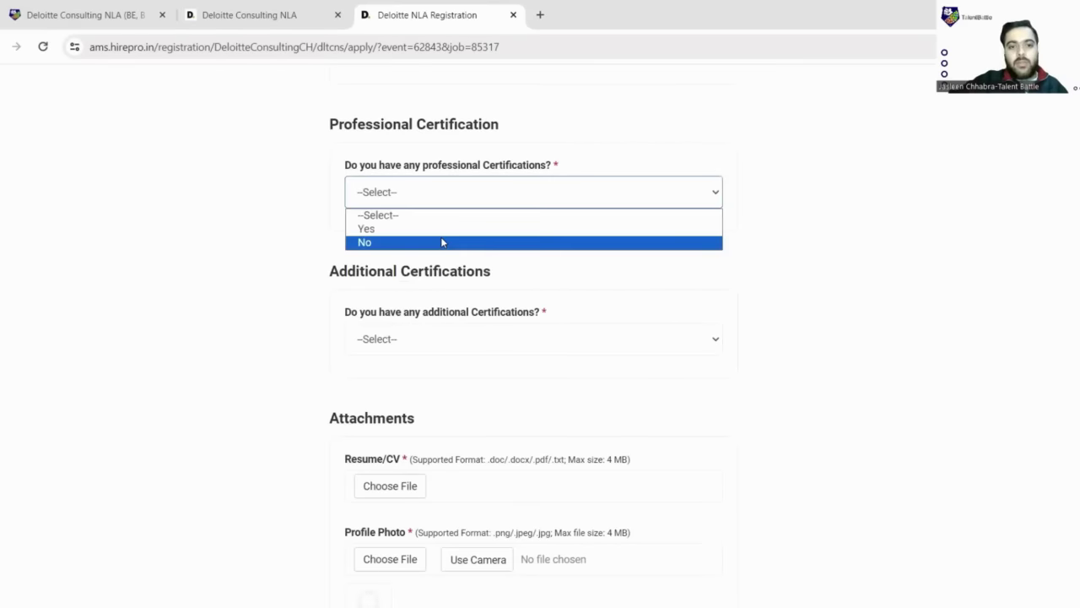
click(442, 242)
scroll(441, 241, down, 2)
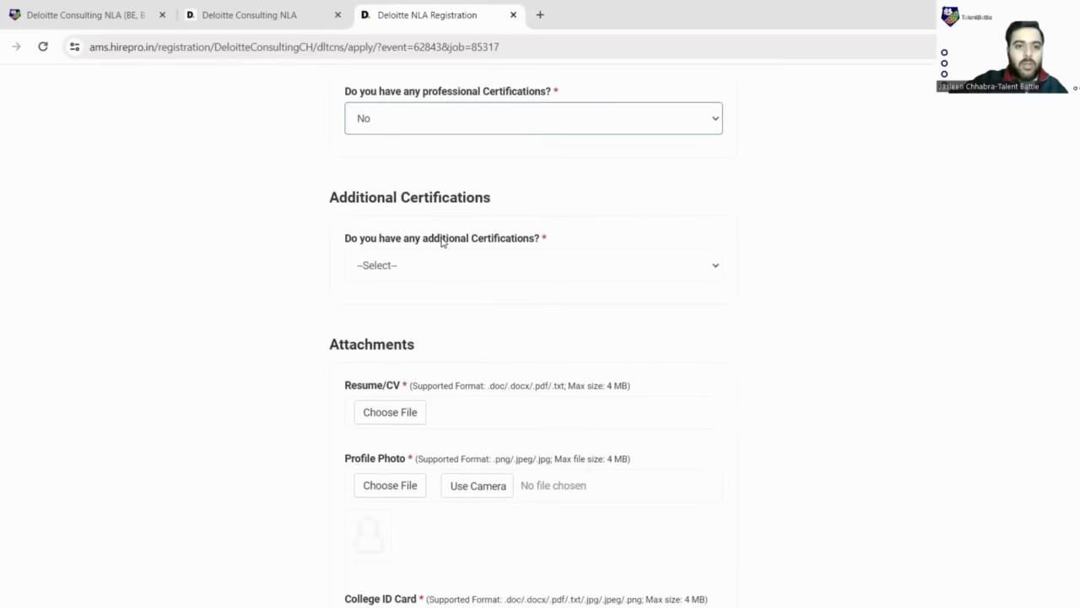
scroll(441, 230, down, 1)
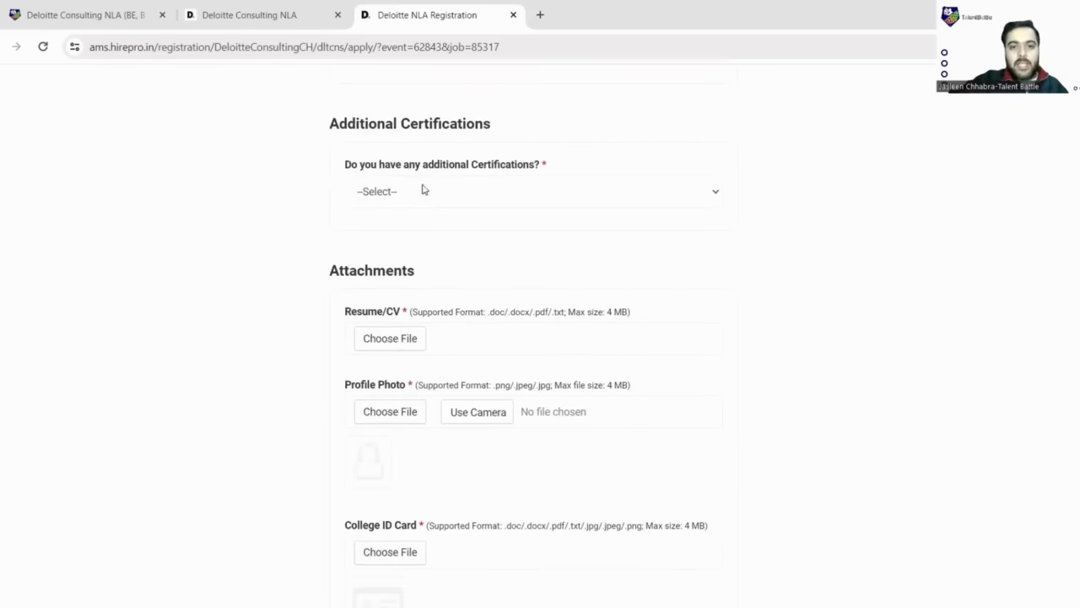
click(517, 197)
click(455, 229)
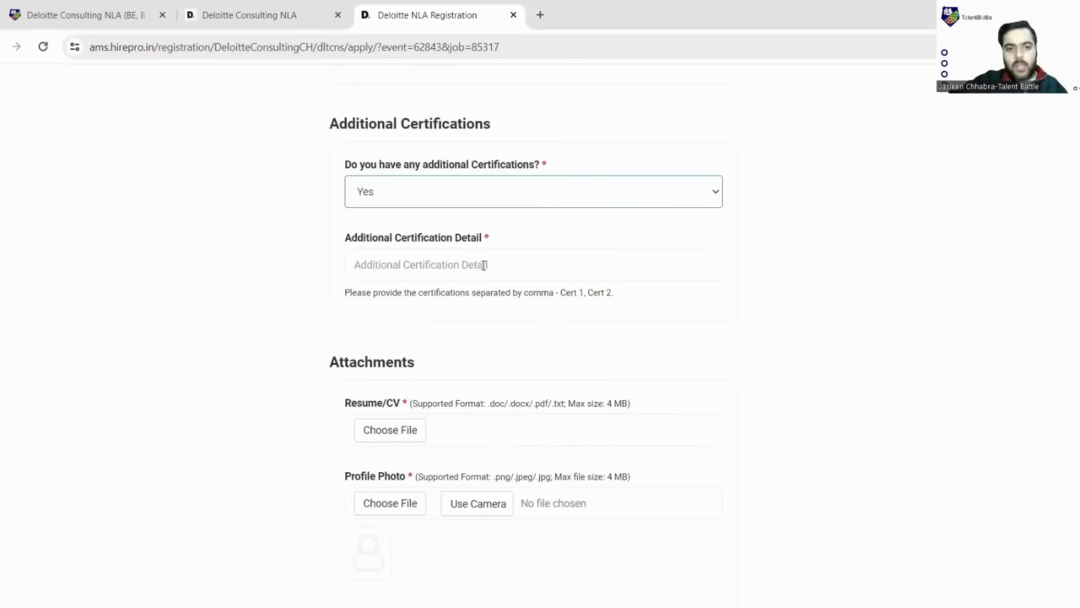
scroll(549, 261, down, 2)
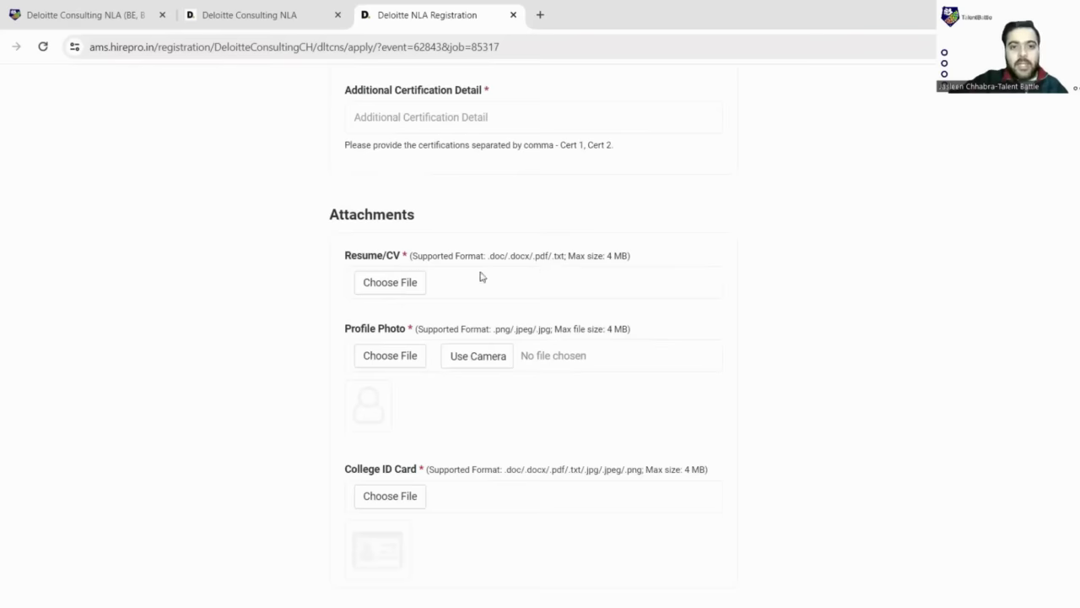
- Upload the resume PDF from Downloads as the Resume/CV
click(392, 288)
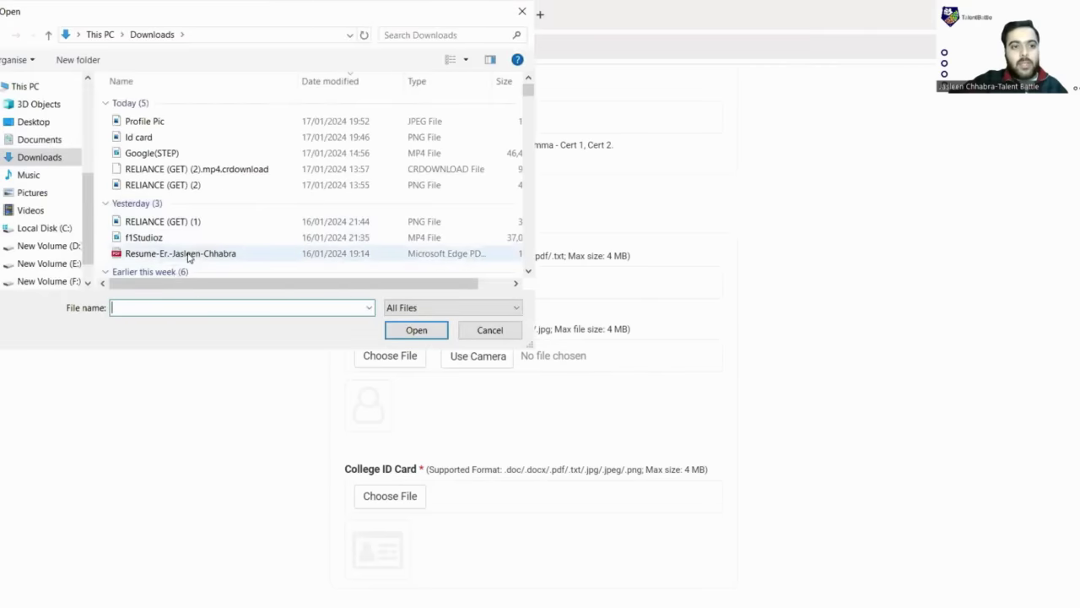
click(173, 253)
click(417, 330)
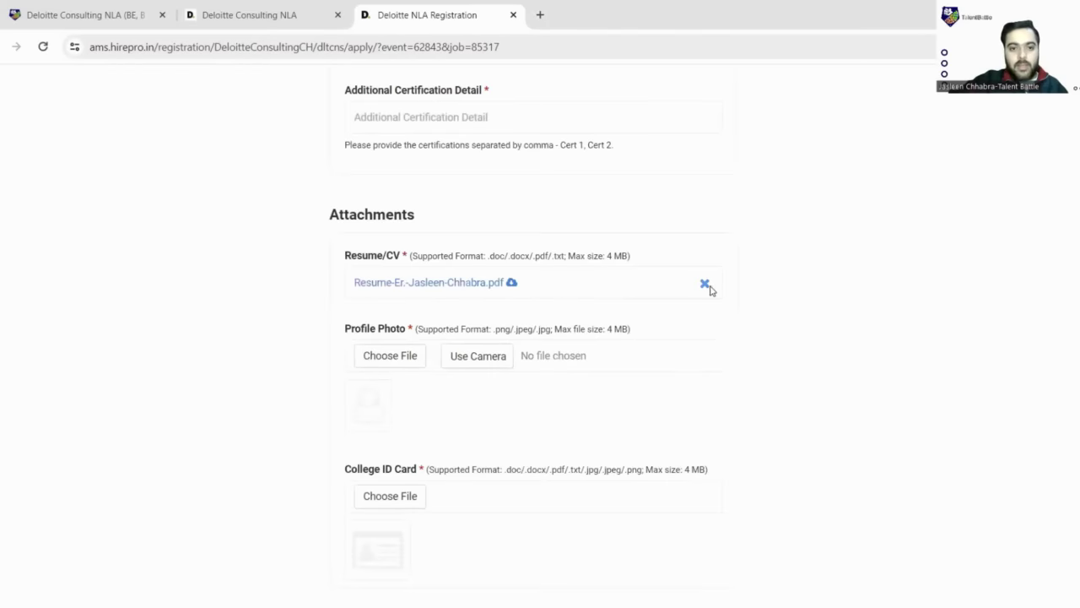
scroll(353, 290, down, 1)
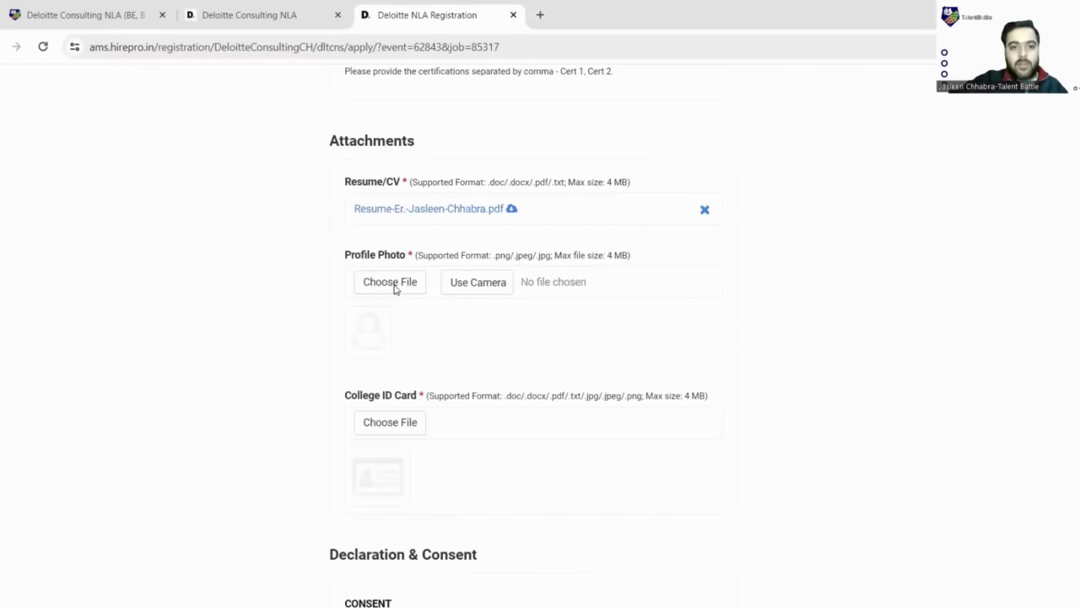
- Upload the Profile Pic image from Downloads as the profile photo
click(390, 282)
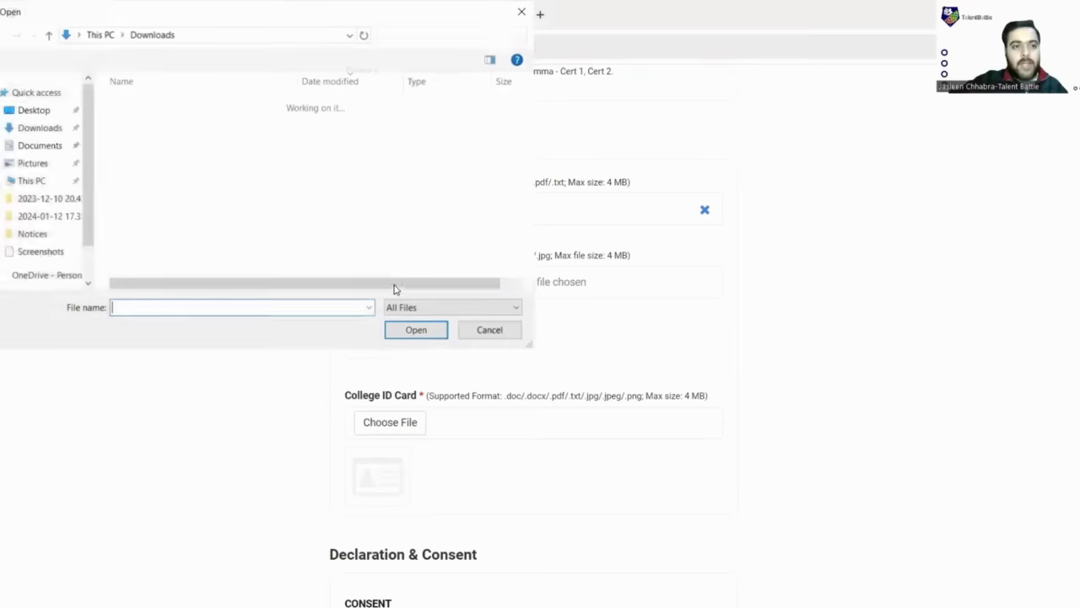
click(152, 121)
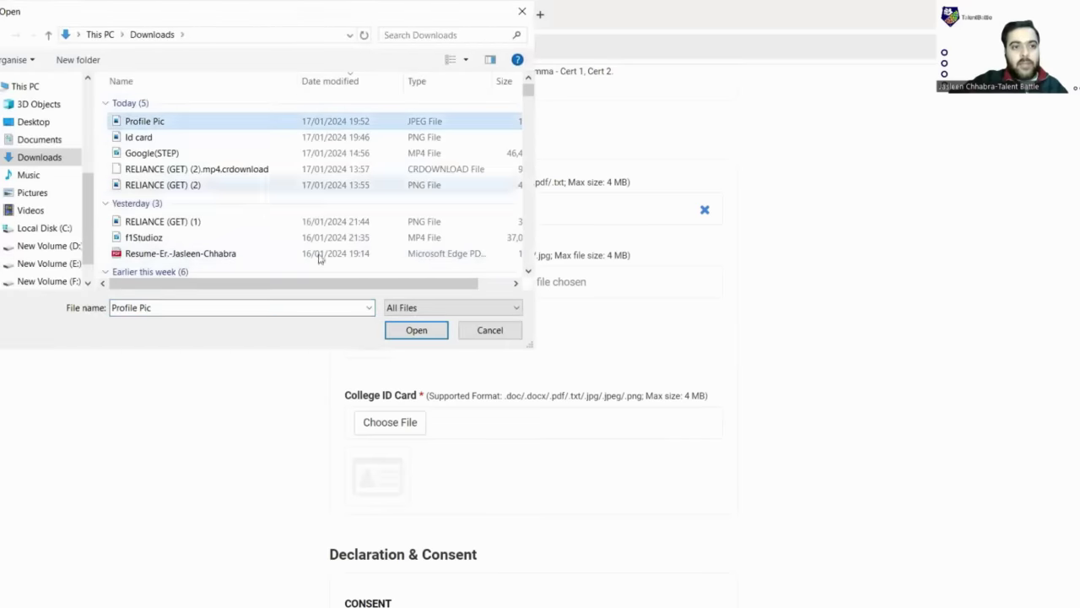
click(416, 330)
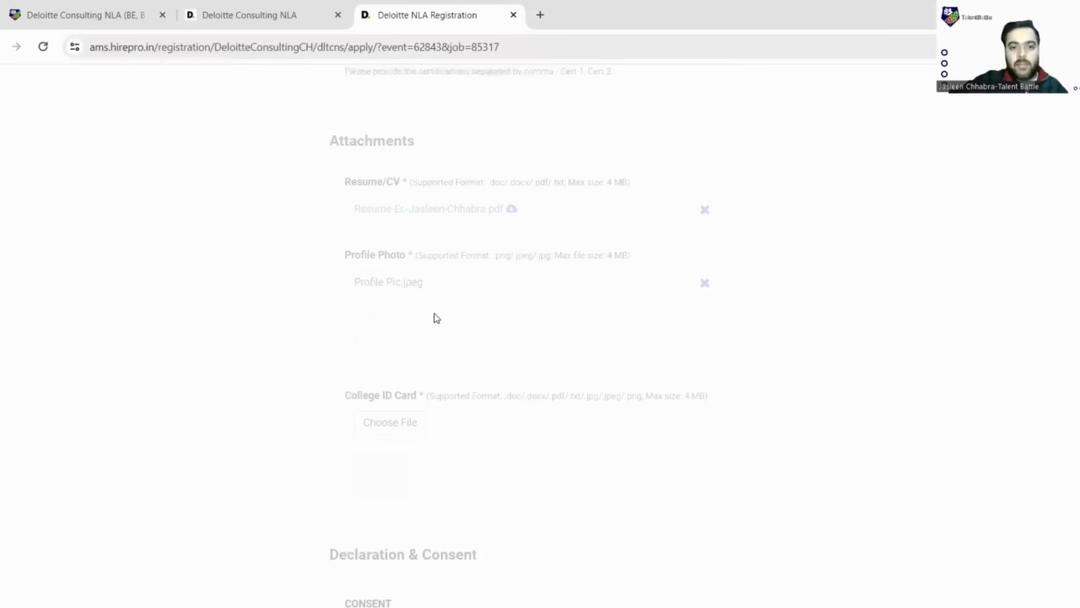
scroll(482, 311, down, 4)
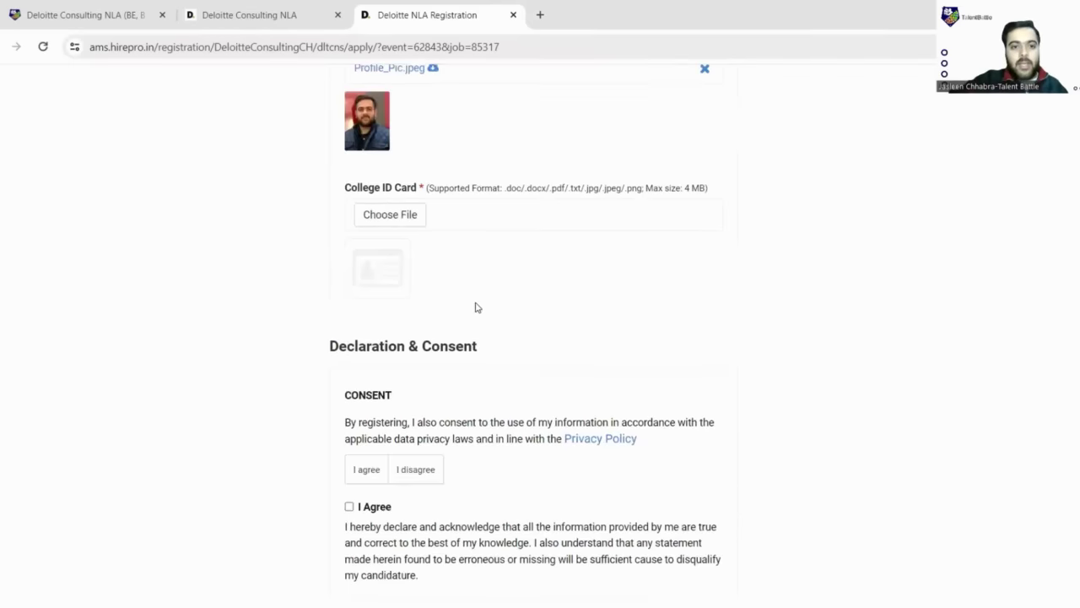
- Upload the Id card image from Downloads as the college ID card
click(411, 141)
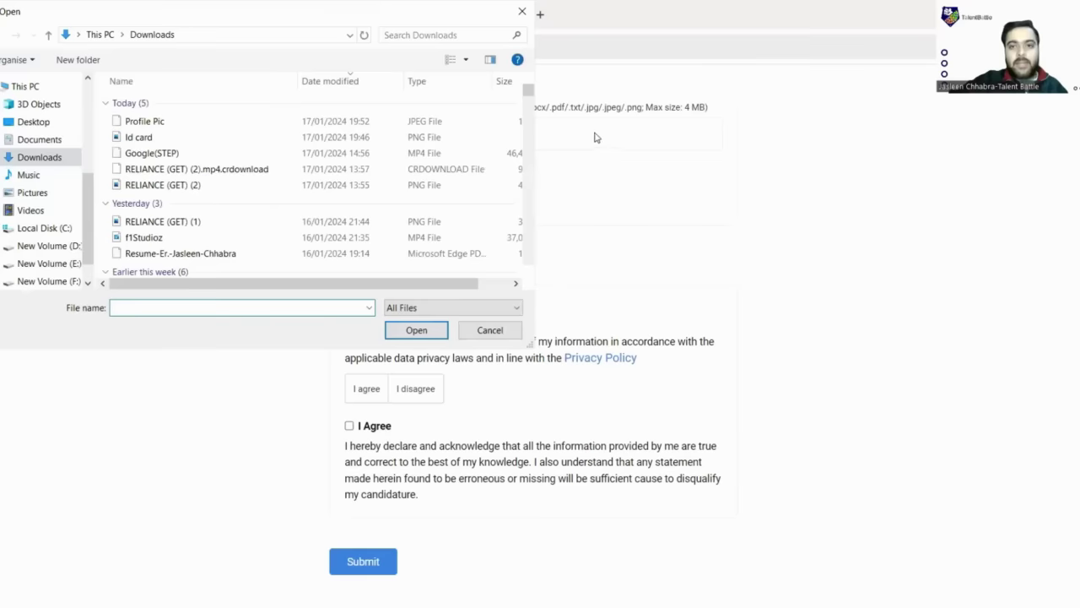
click(139, 138)
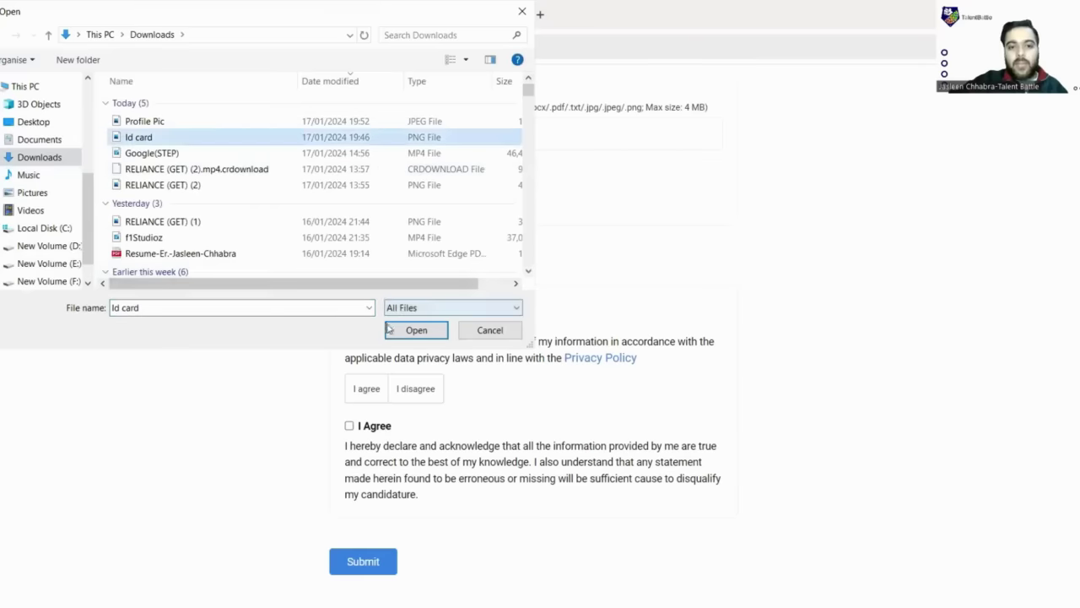
click(394, 331)
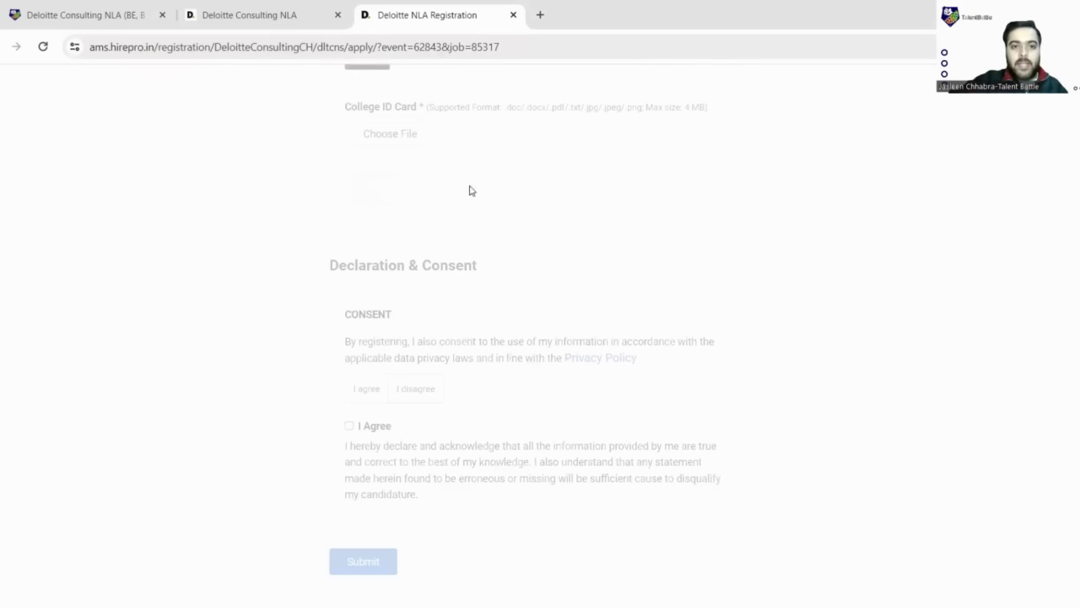
scroll(454, 177, down, 2)
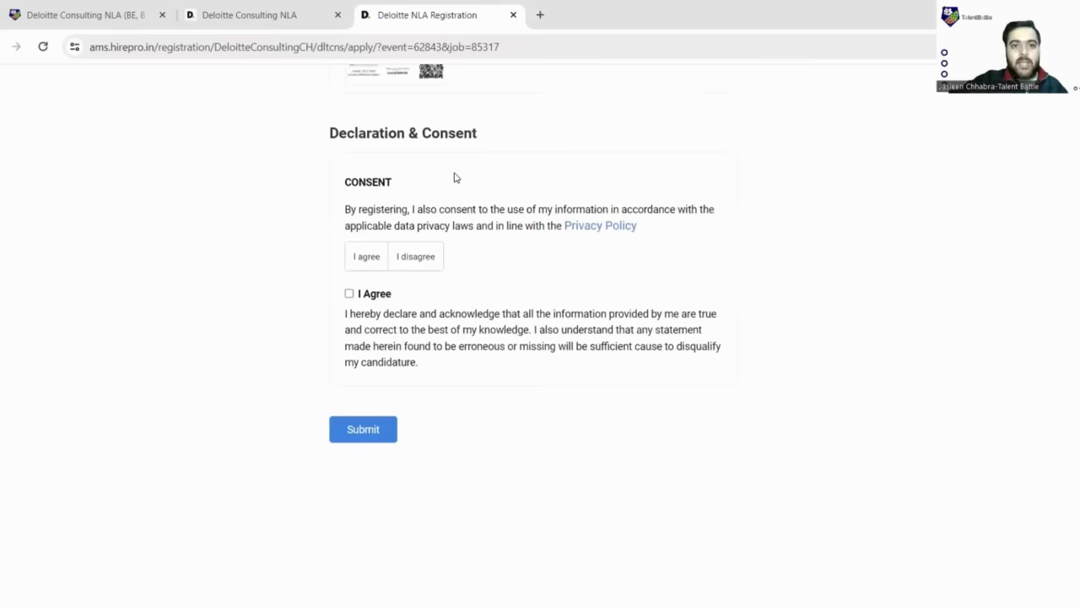
- Agree to the privacy consent, submit, and review the fields flagged as missing or invalid
click(358, 268)
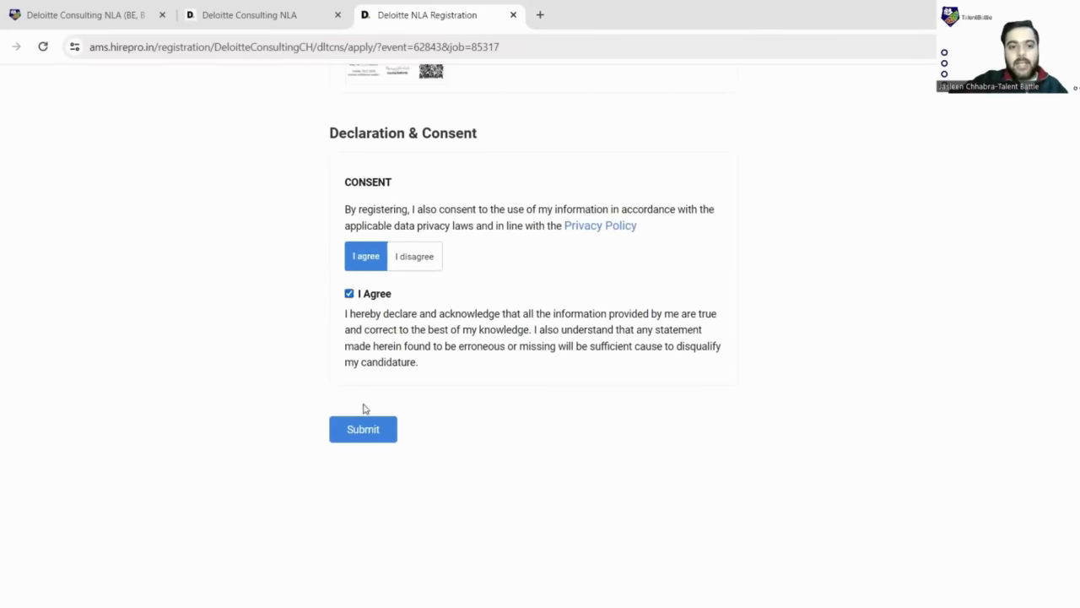
click(376, 432)
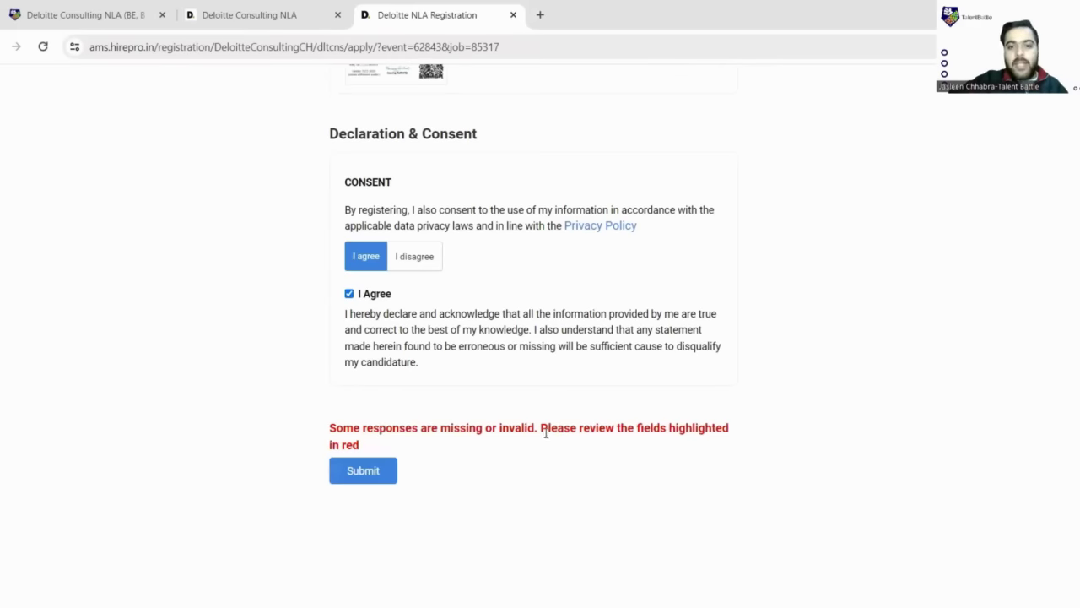
scroll(546, 433, up, 9)
scroll(545, 429, down, 5)
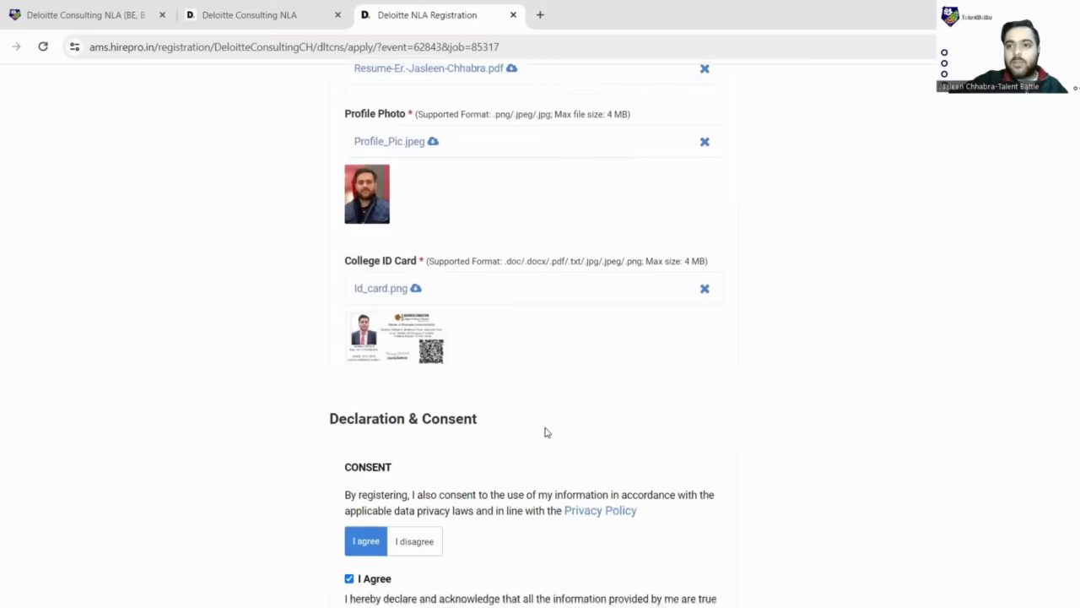
scroll(545, 432, down, 3)
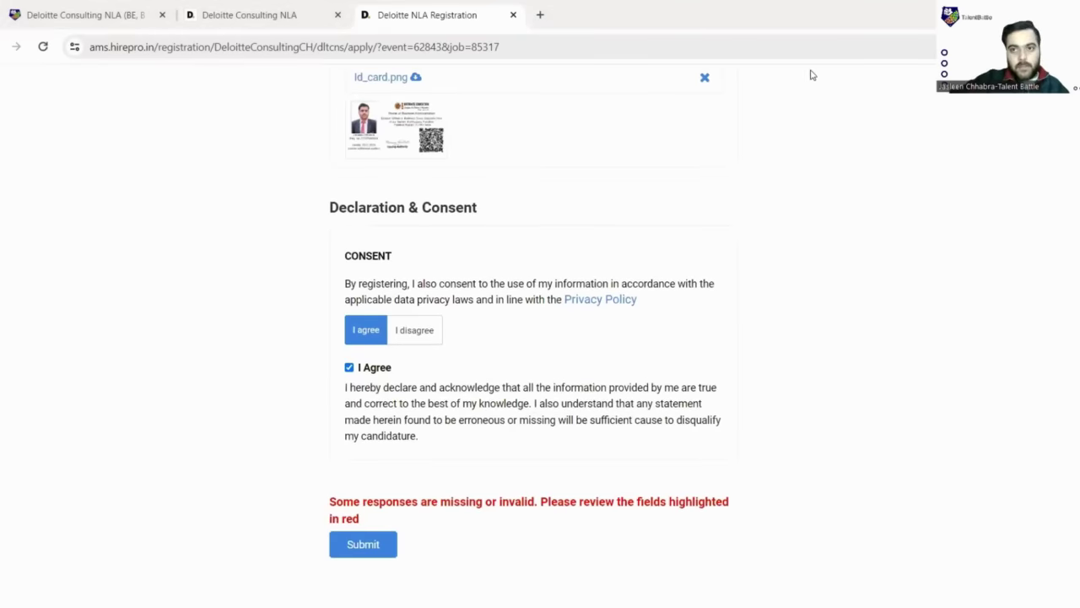
scroll(470, 338, down, 2)
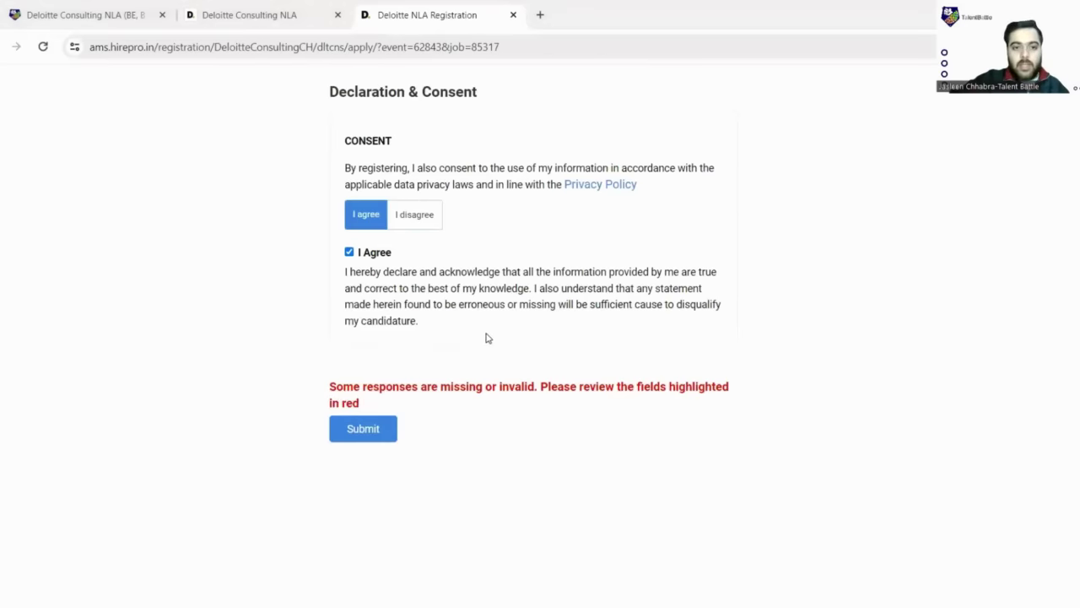
scroll(486, 338, up, 20)
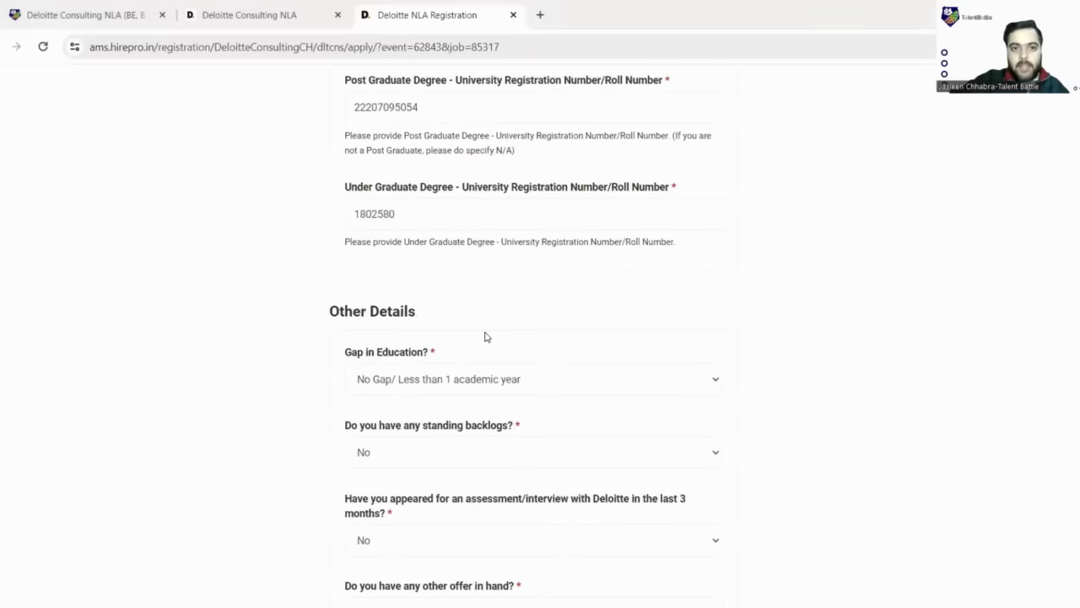
scroll(486, 337, up, 5)
scroll(486, 337, down, 20)
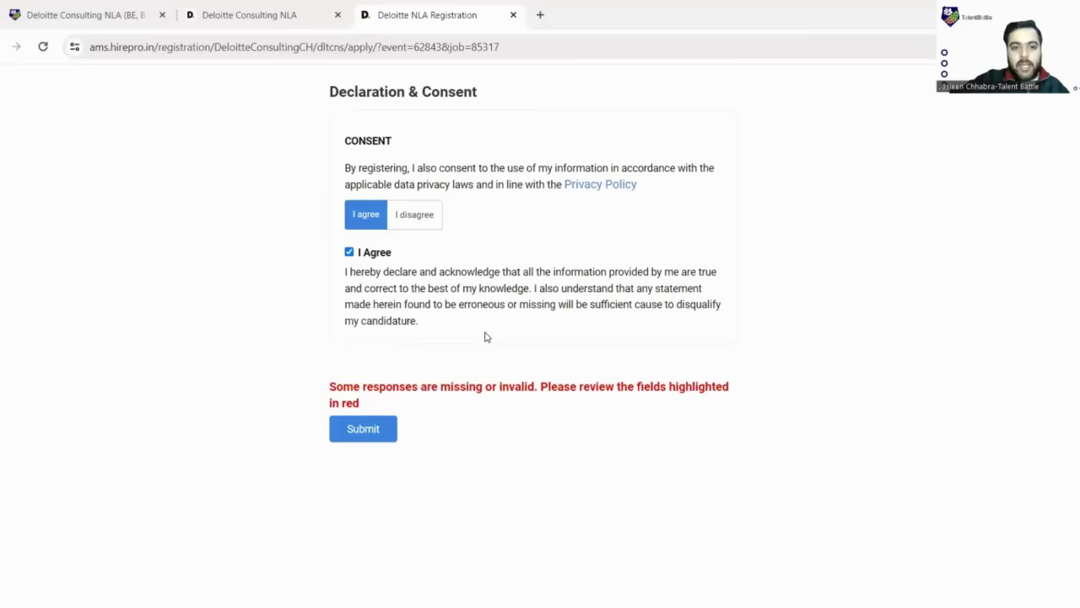
- Resubmit the registration form to bring up the email verification dialog
click(377, 431)
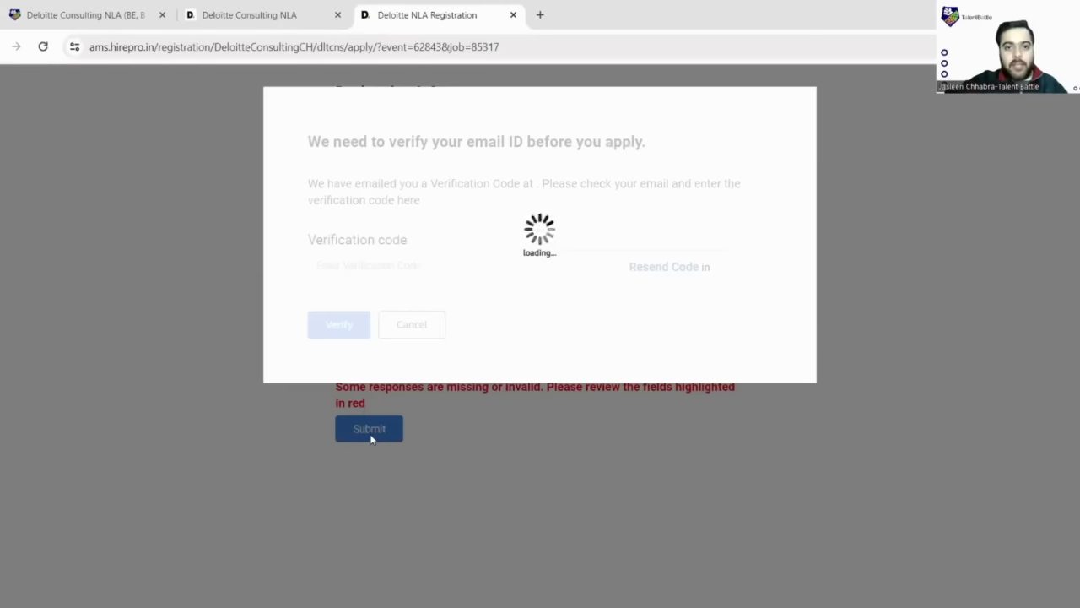